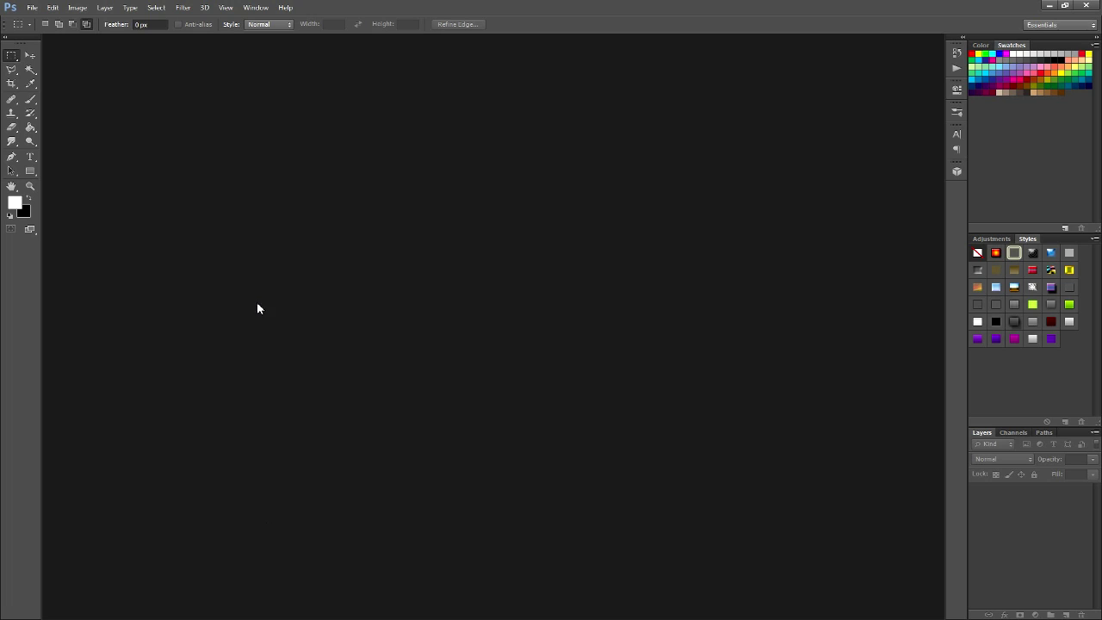
Reset the toolbox colours to the default black foreground and white background
key(d)
Create a new white 2560 × 1440 pixel document, Untitled-1
click(36, 12)
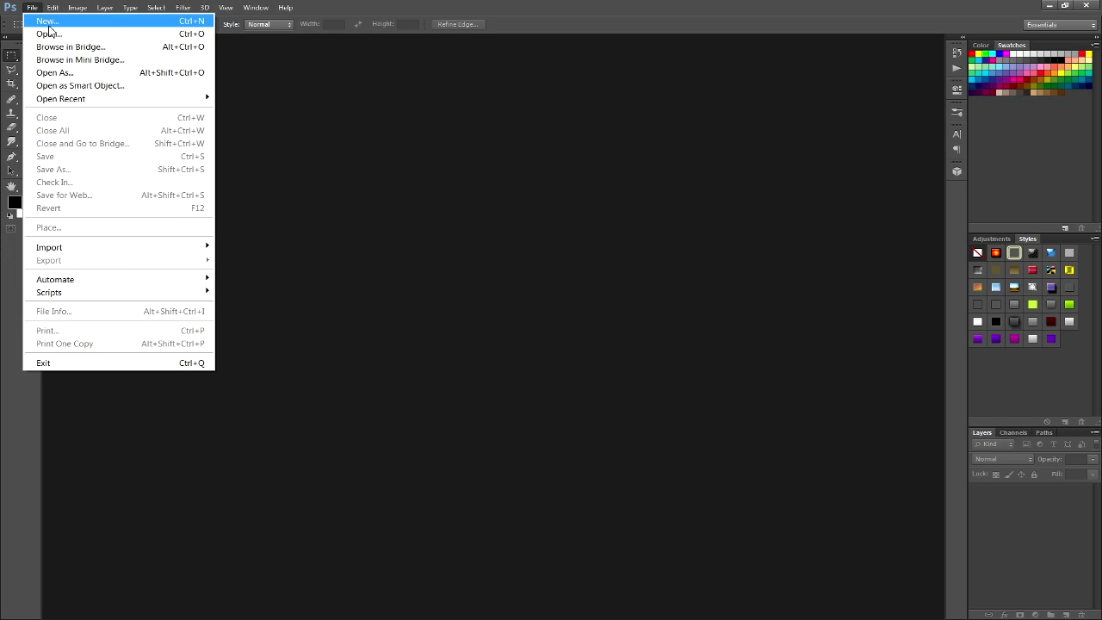
click(47, 18)
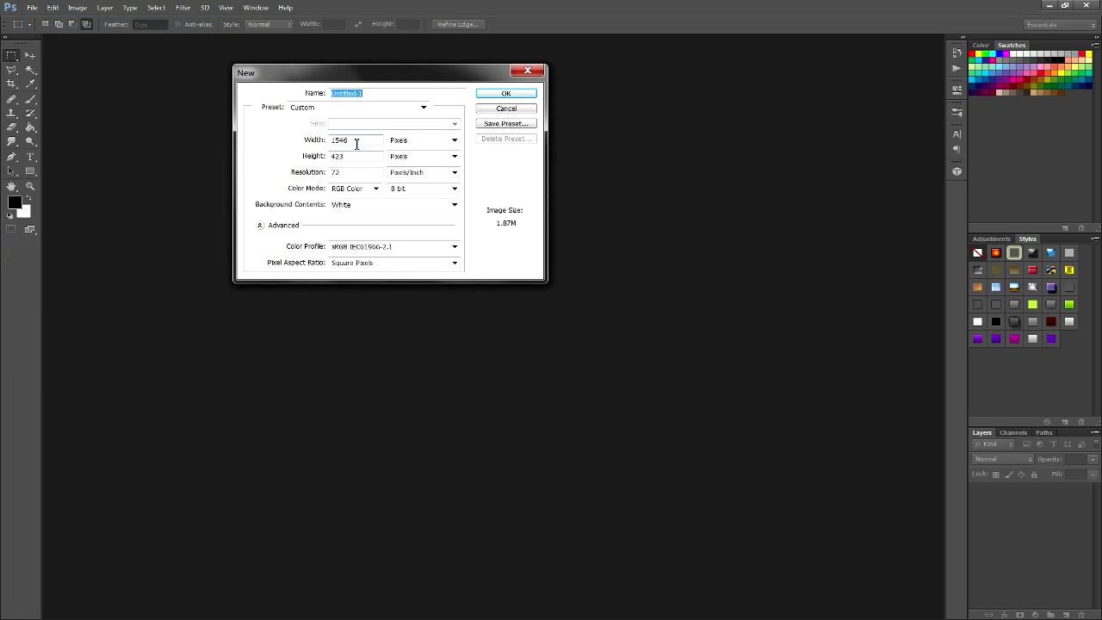
click(356, 144)
text(2560)
key(Tab)
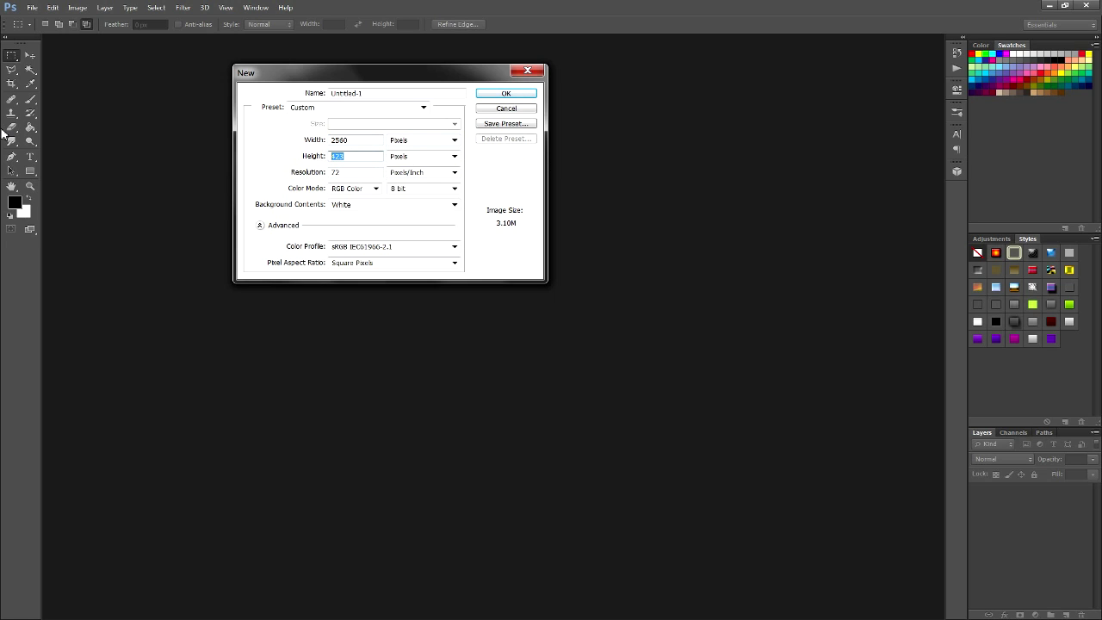
text(1440)
click(501, 94)
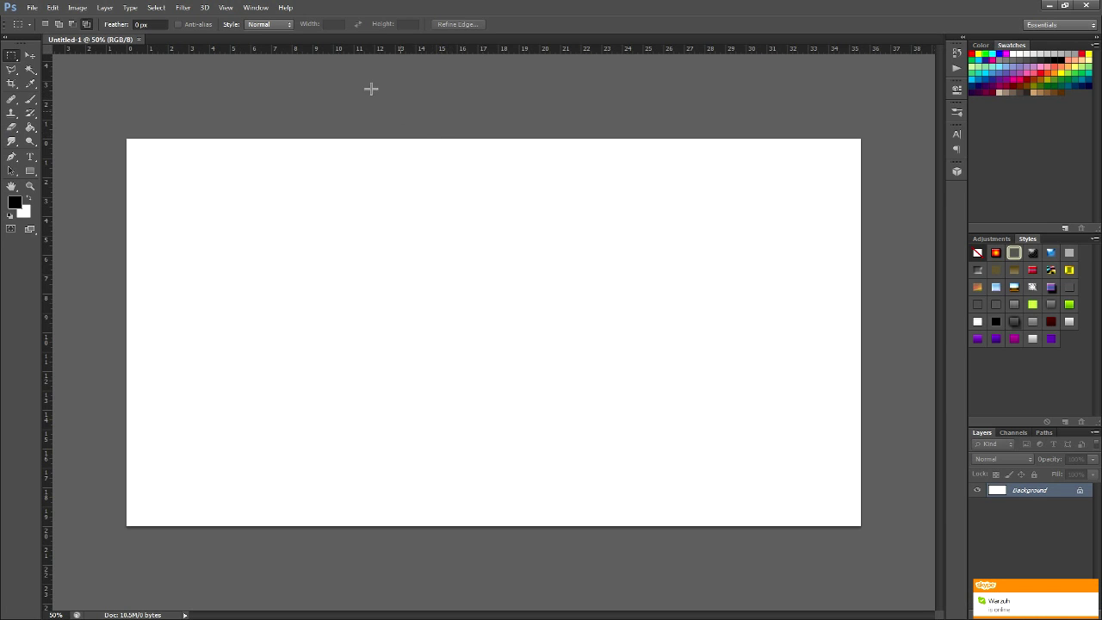
Create a 2560 × 423 pixel document, Untitled-2, then return to Untitled-1
click(31, 7)
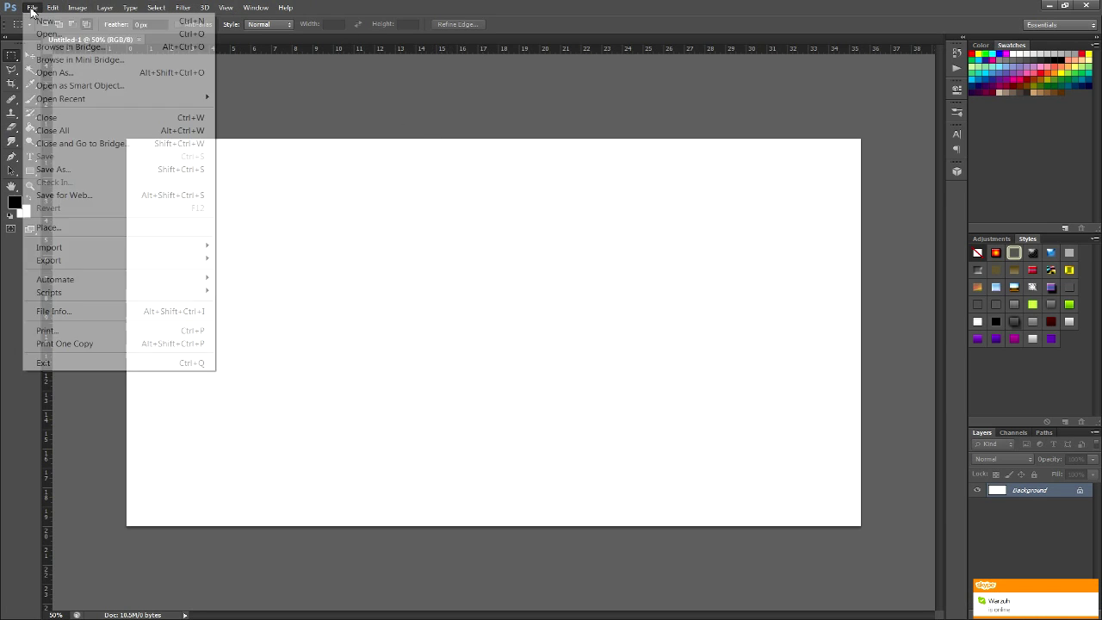
click(50, 23)
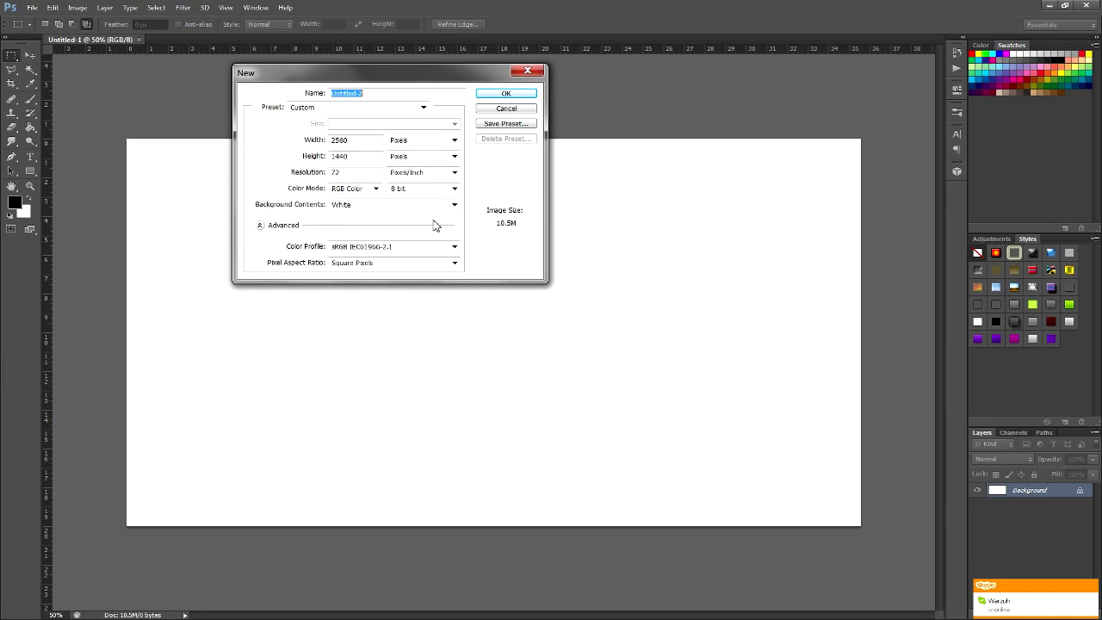
double_click(368, 139)
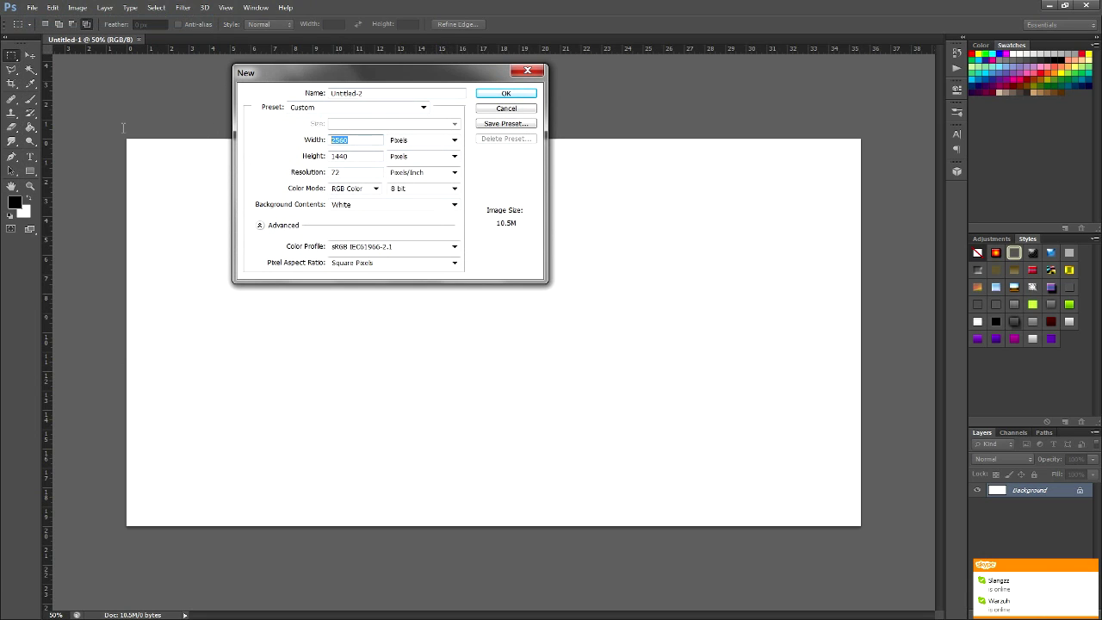
key(BackSpace)
text(256)
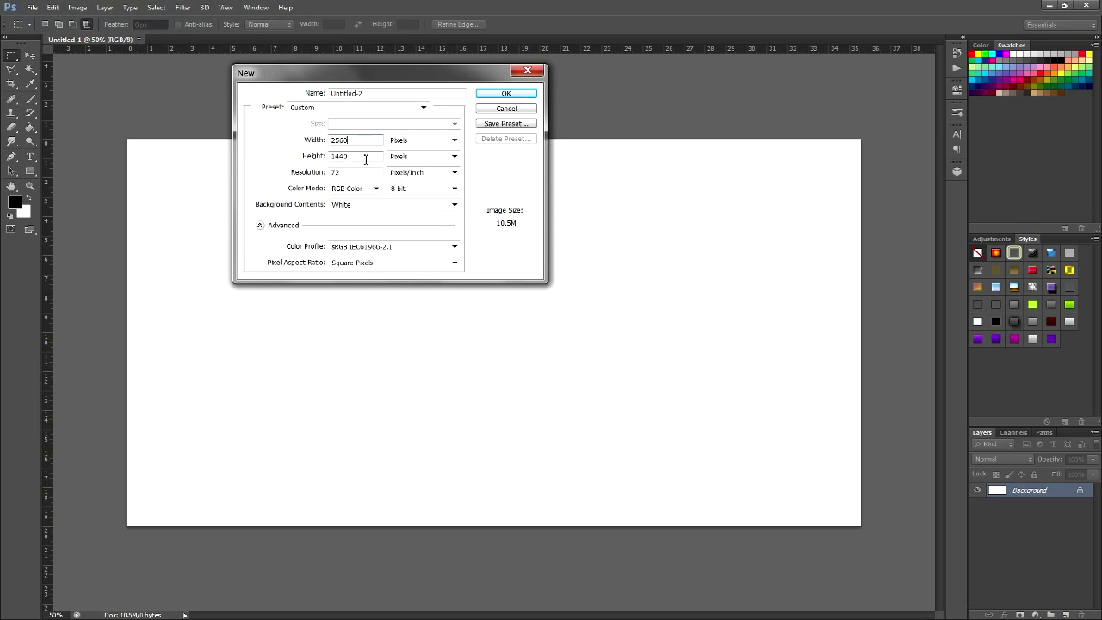
key(Tab)
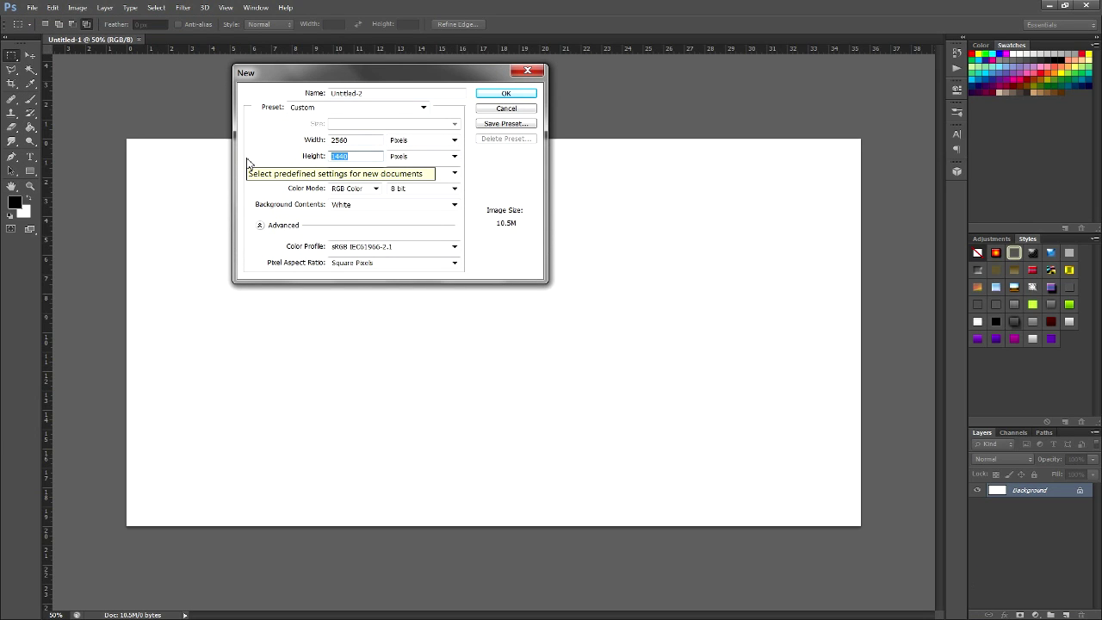
text(423)
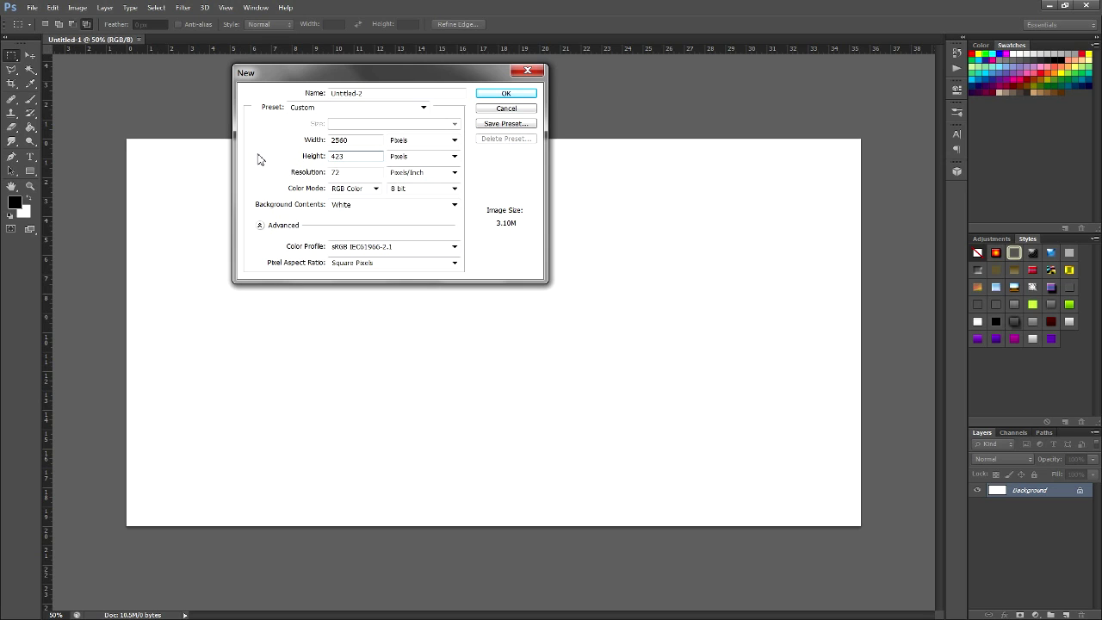
click(505, 94)
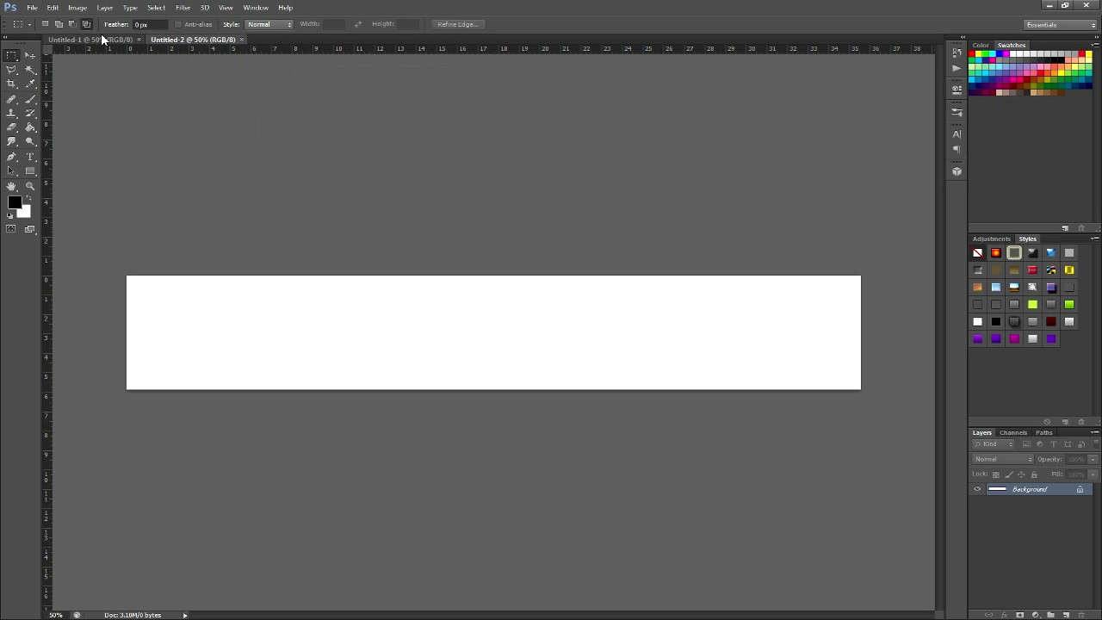
click(126, 40)
Flip between the Untitled-1 and Untitled-2 tabs to compare them
click(165, 40)
click(129, 40)
click(164, 41)
Create a new 1855 × 423 pixel document, Untitled-3
click(30, 8)
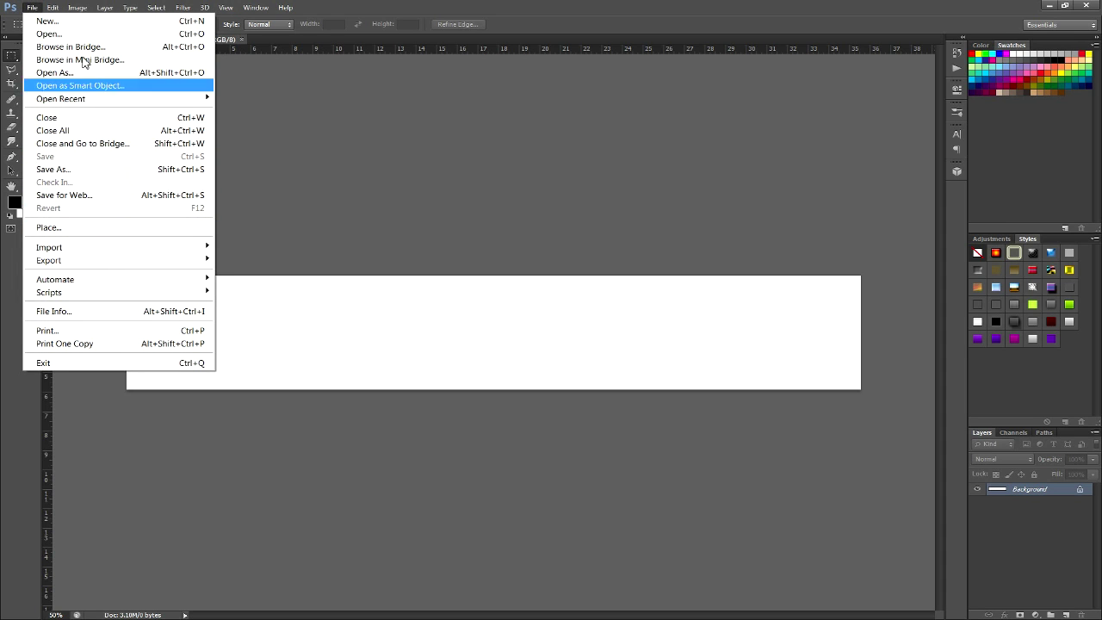
click(61, 20)
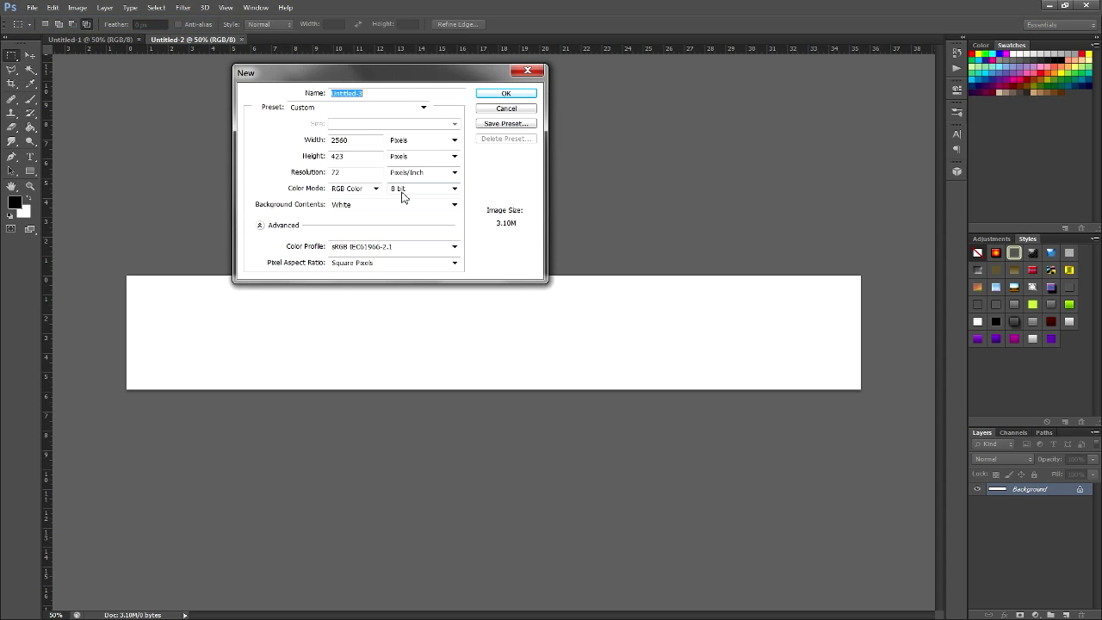
click(349, 140)
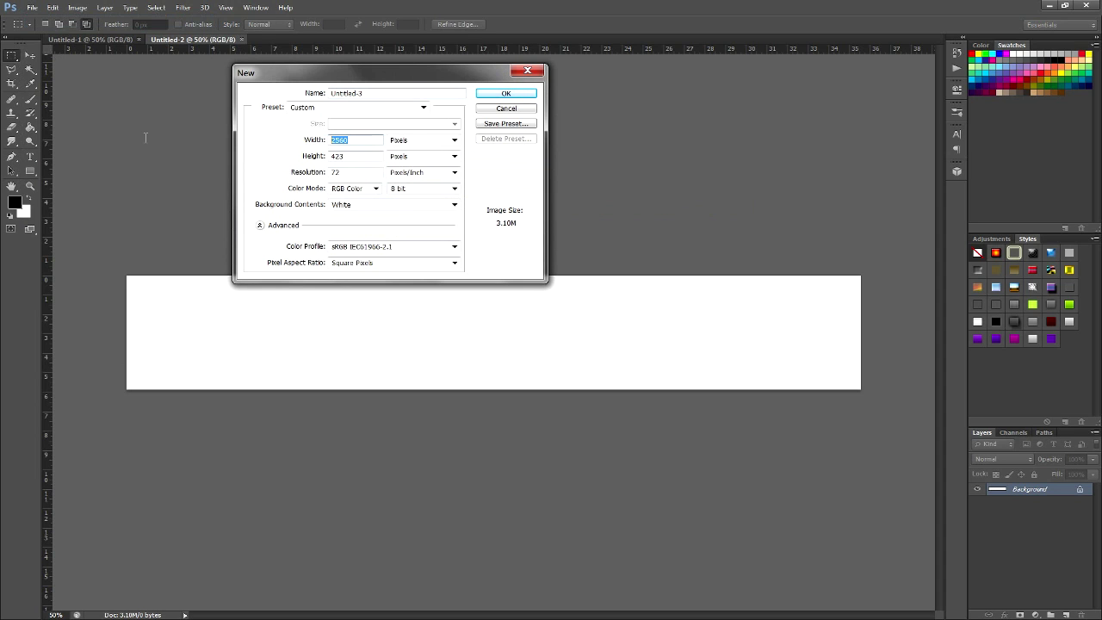
text(1855)
key(Tab)
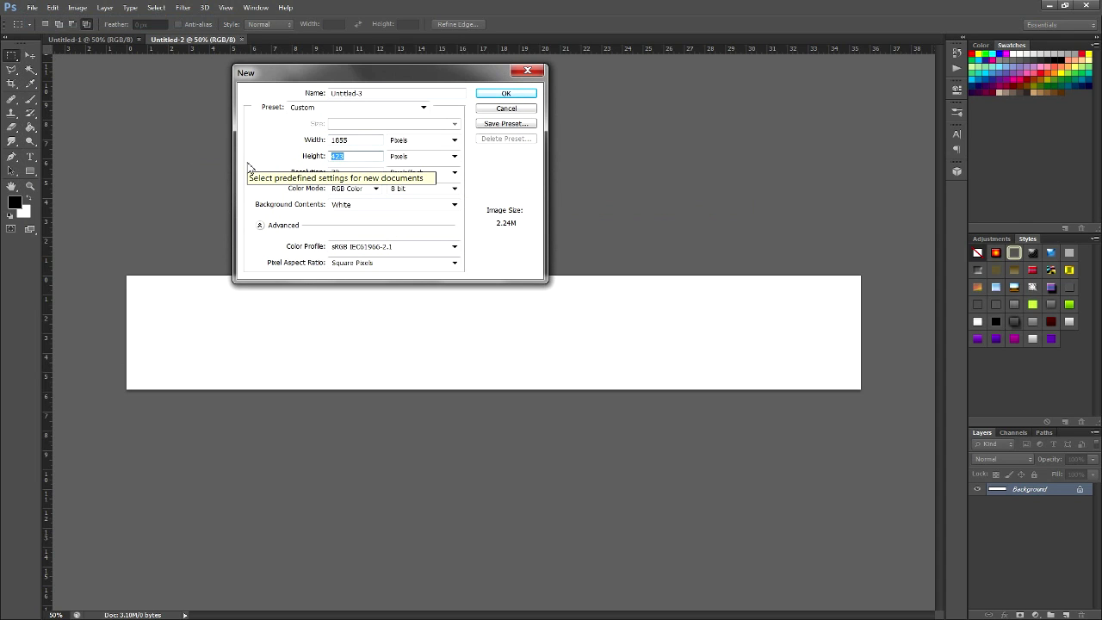
text(423)
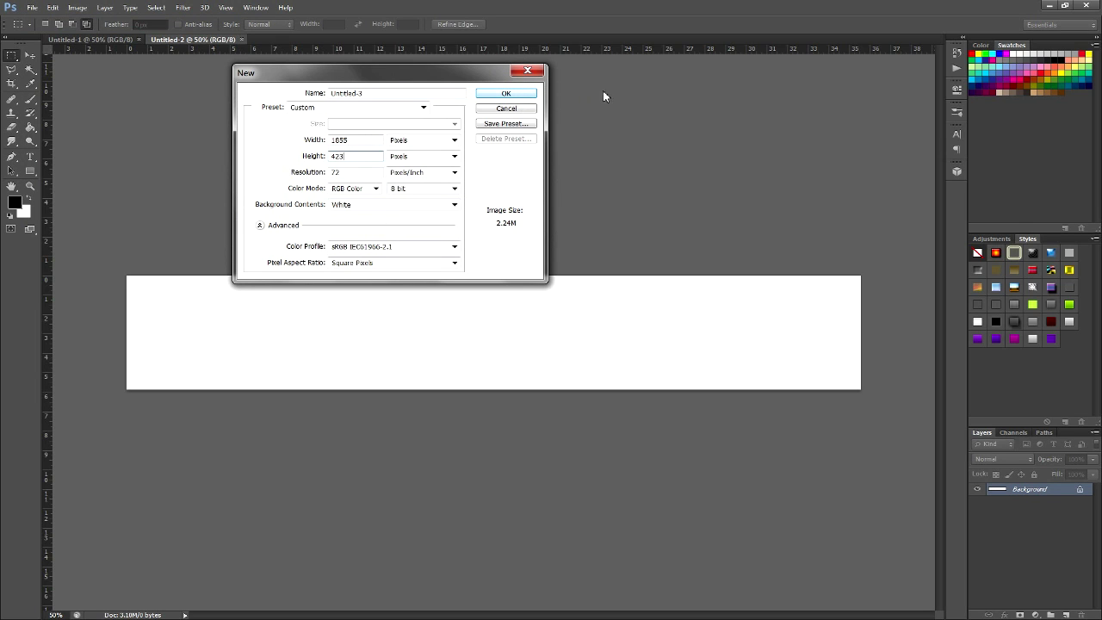
click(504, 93)
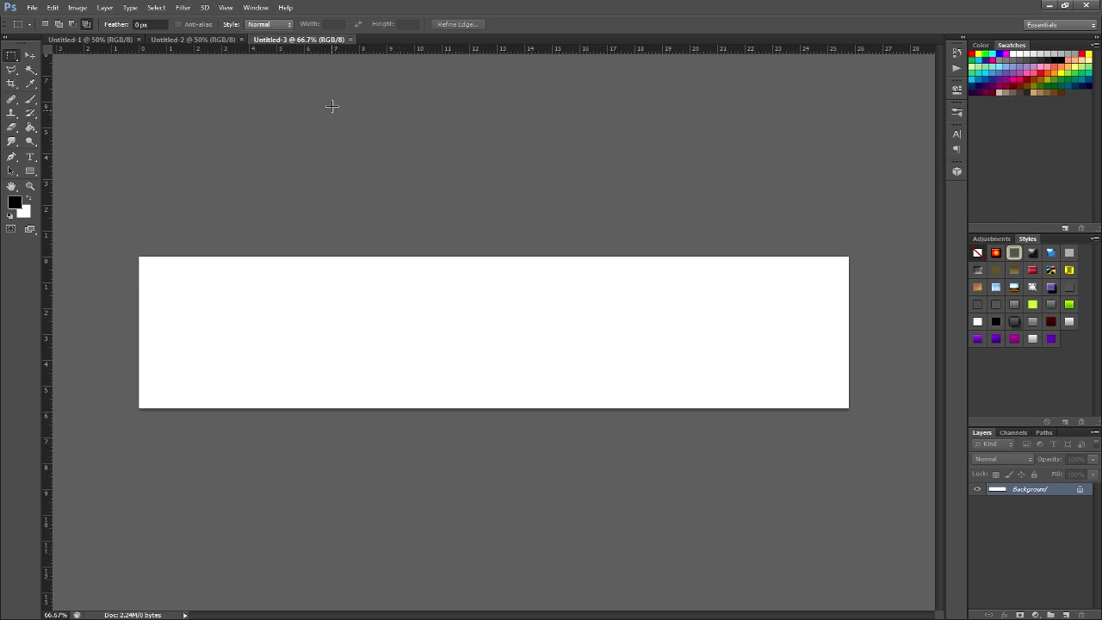
click(32, 7)
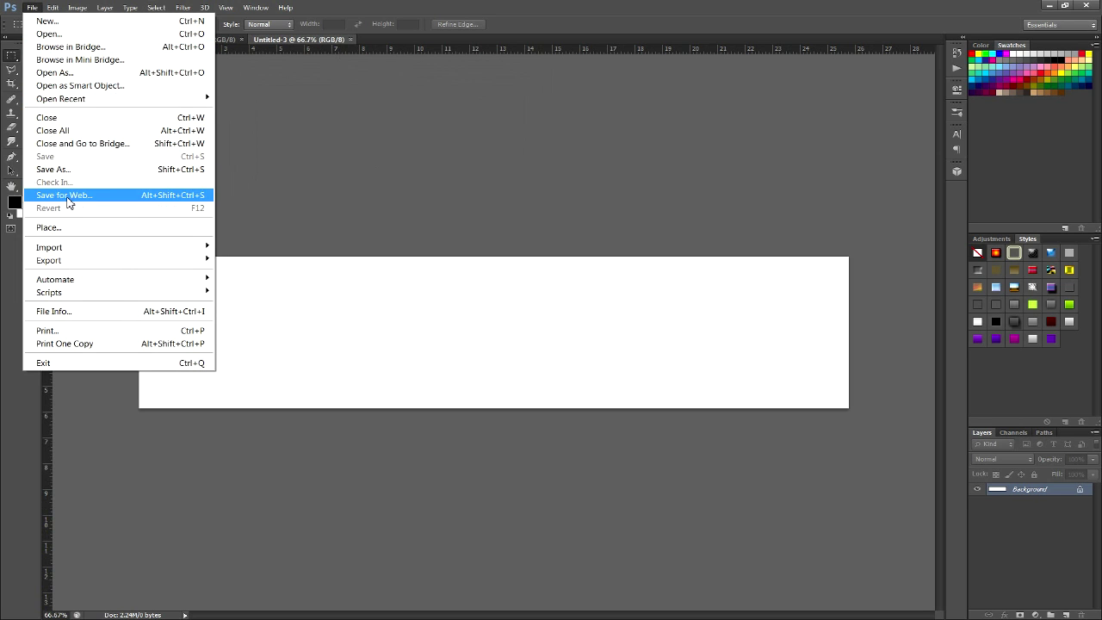
Create a new 1546 × 423 pixel document, Untitled-4
click(58, 25)
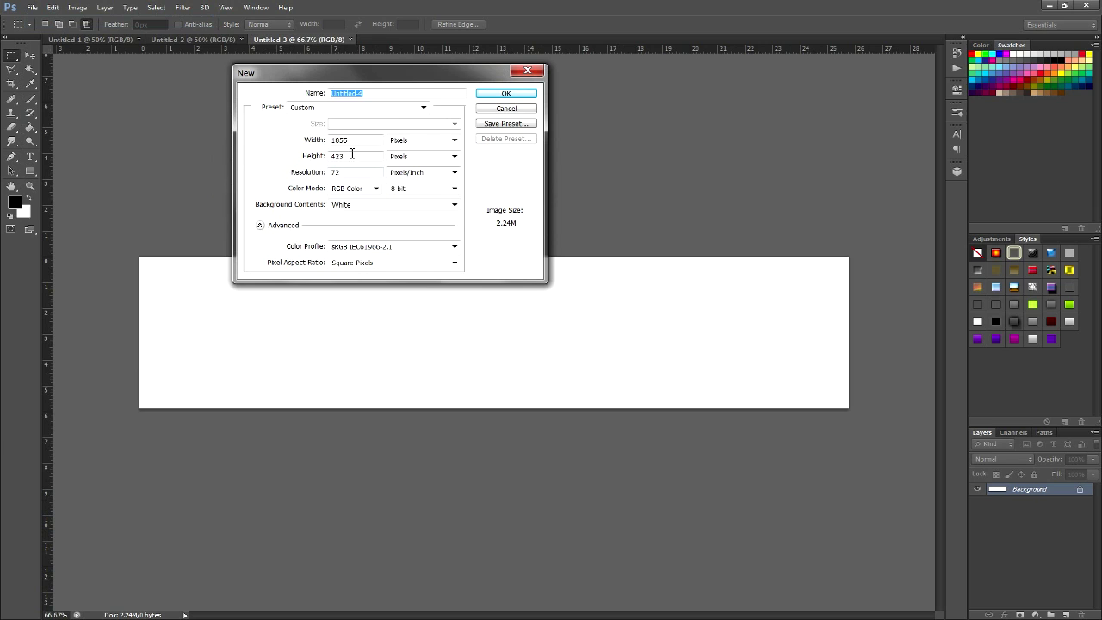
double_click(354, 142)
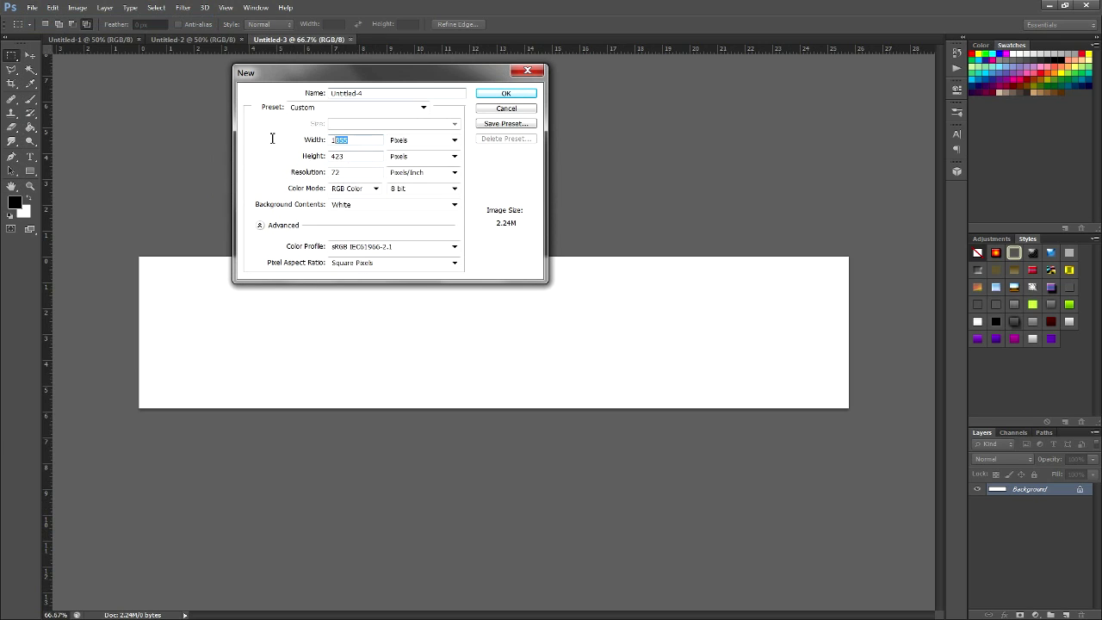
text(1)
click(504, 94)
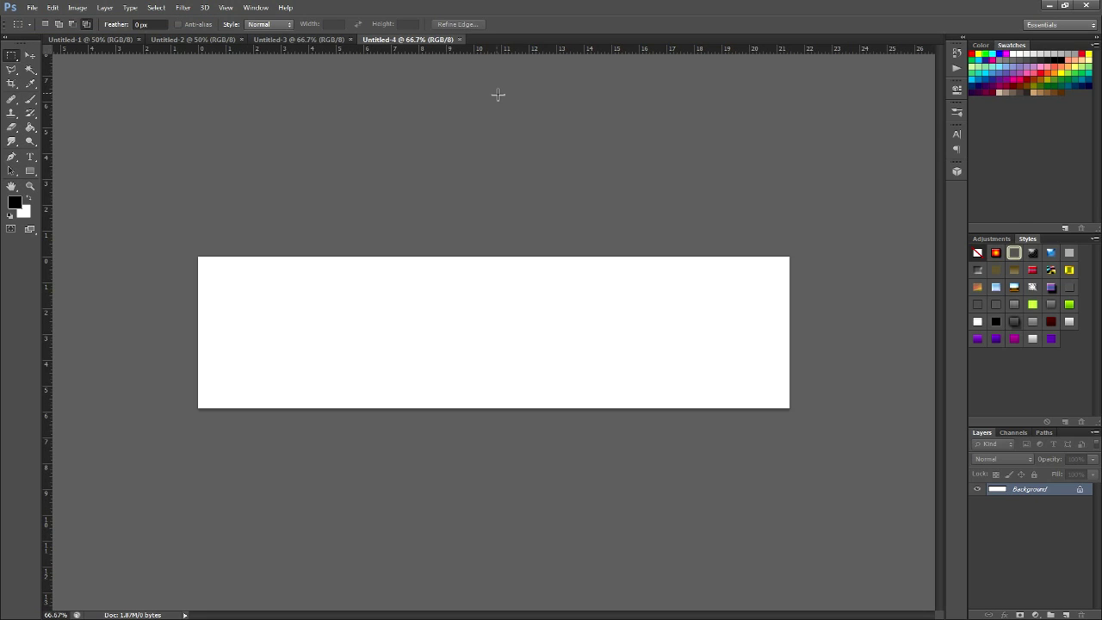
Cycle through the Untitled-3, Untitled-2 and Untitled-1 tabs and back to Untitled-4
click(256, 43)
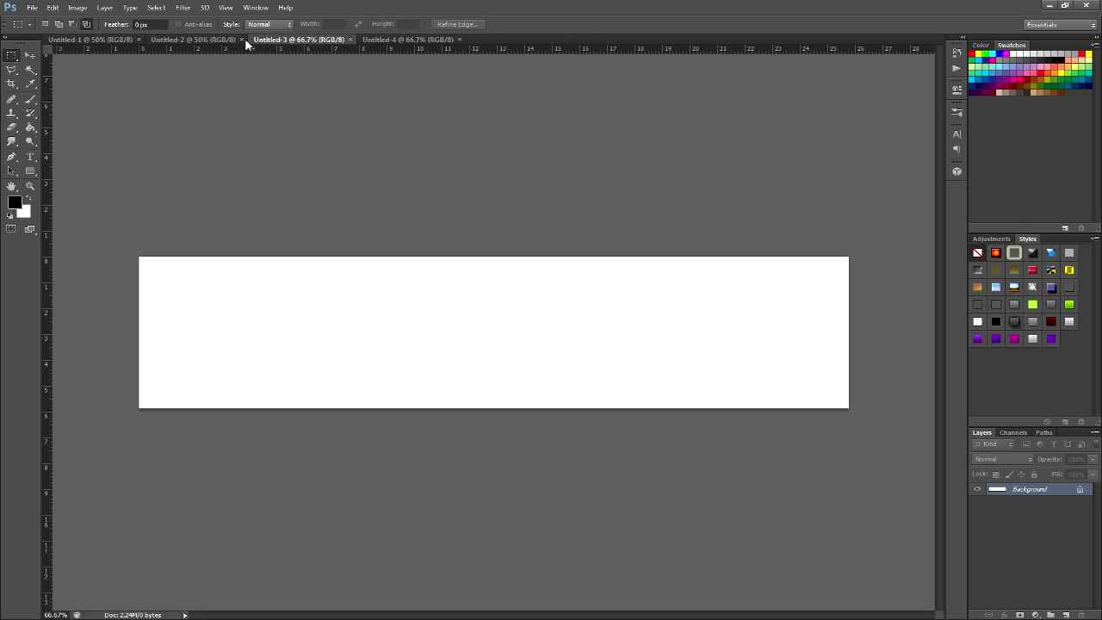
click(156, 43)
click(97, 39)
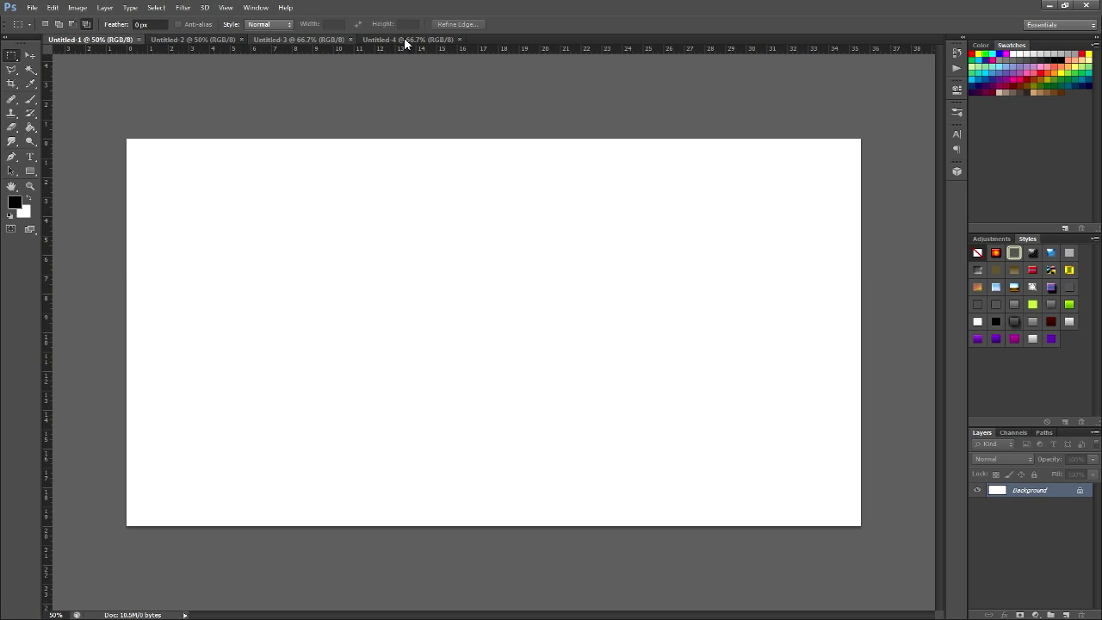
click(417, 40)
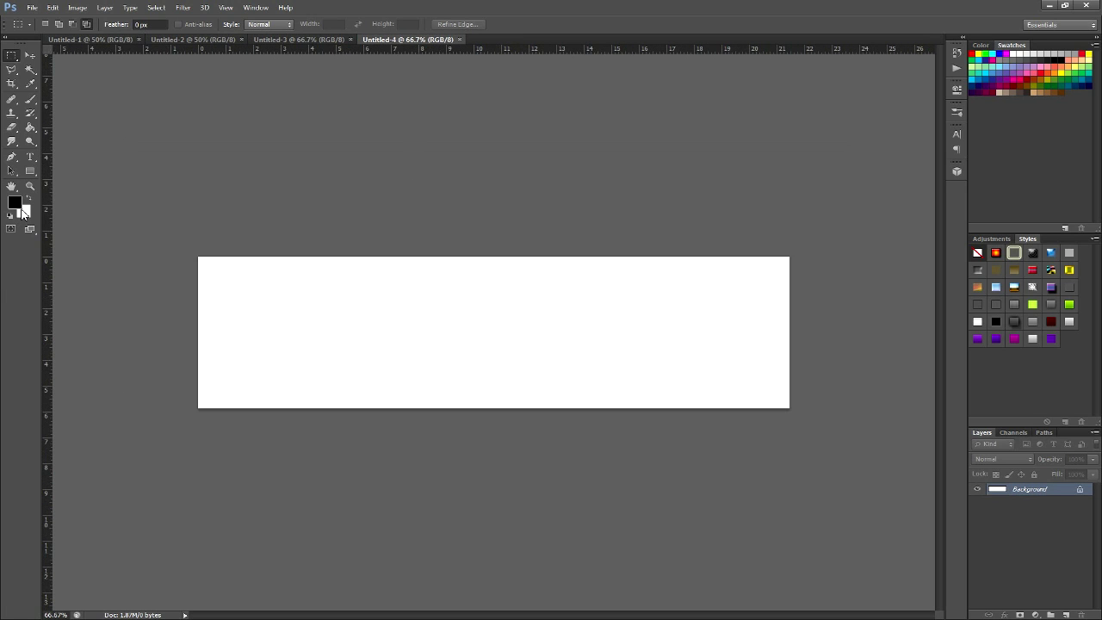
In Untitled-4, add a new layer and fill it with black using the Paint Bucket
click(1070, 614)
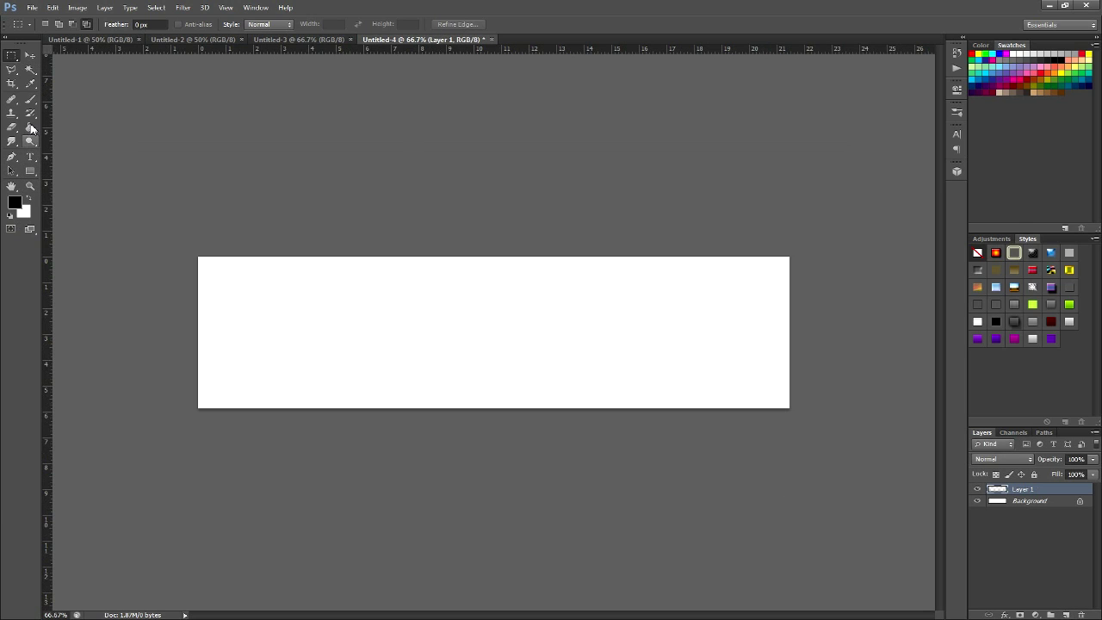
click(31, 128)
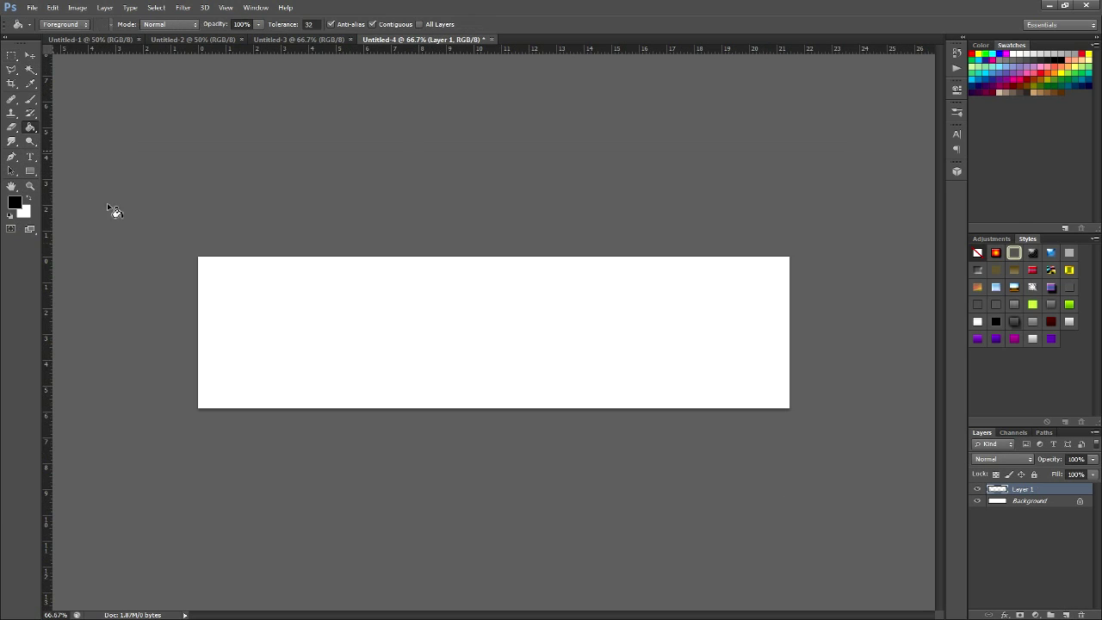
click(370, 340)
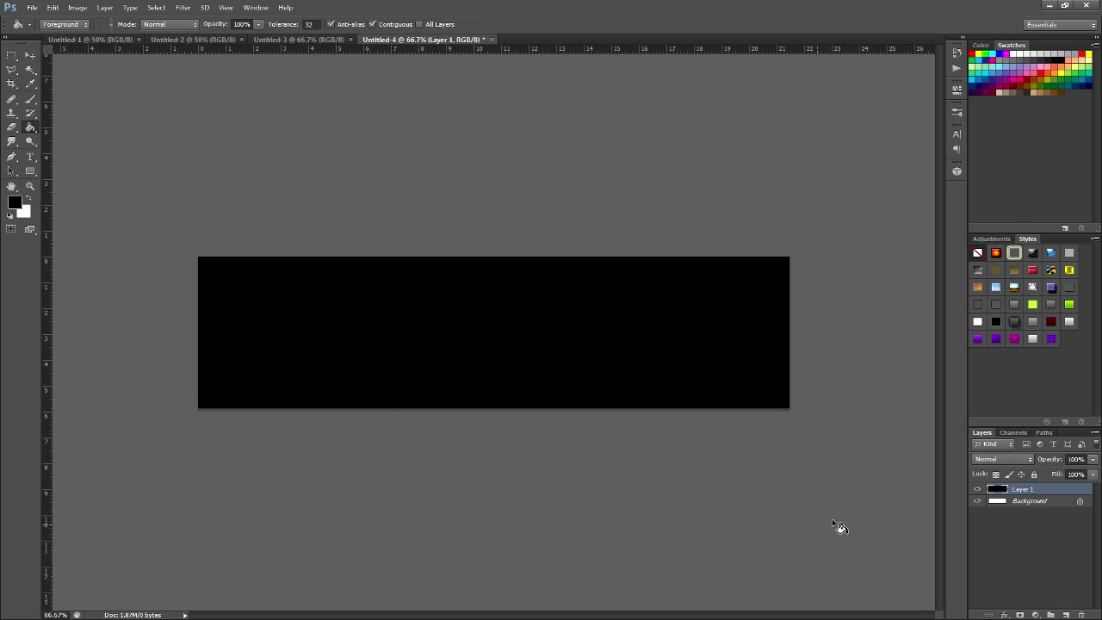
In Untitled-3, add a new layer and fill it with dark grey #363636
click(273, 38)
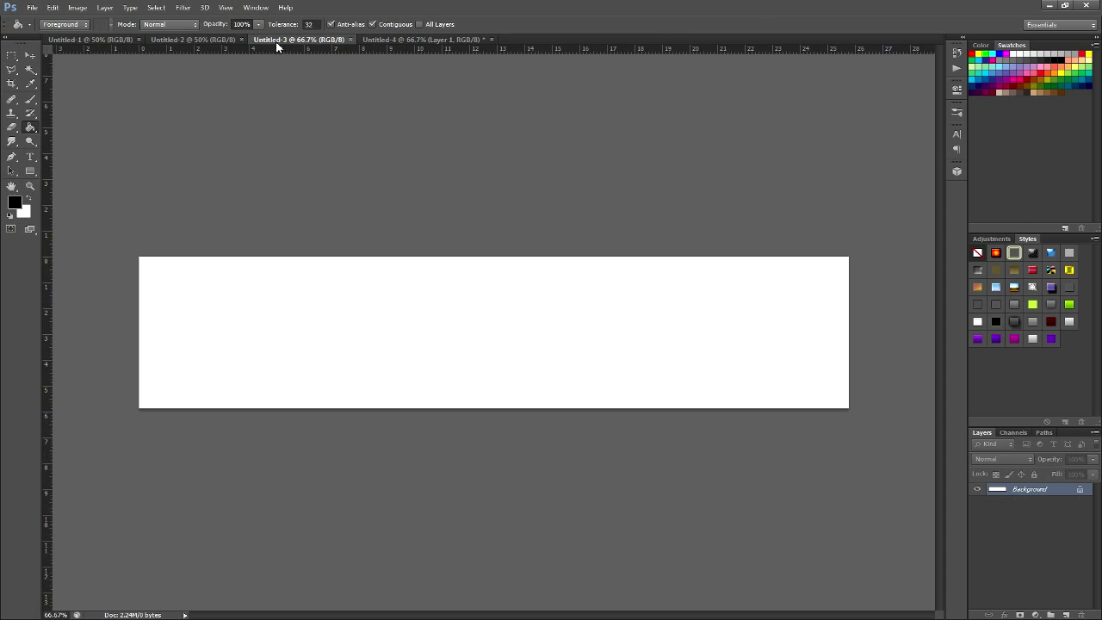
click(1069, 615)
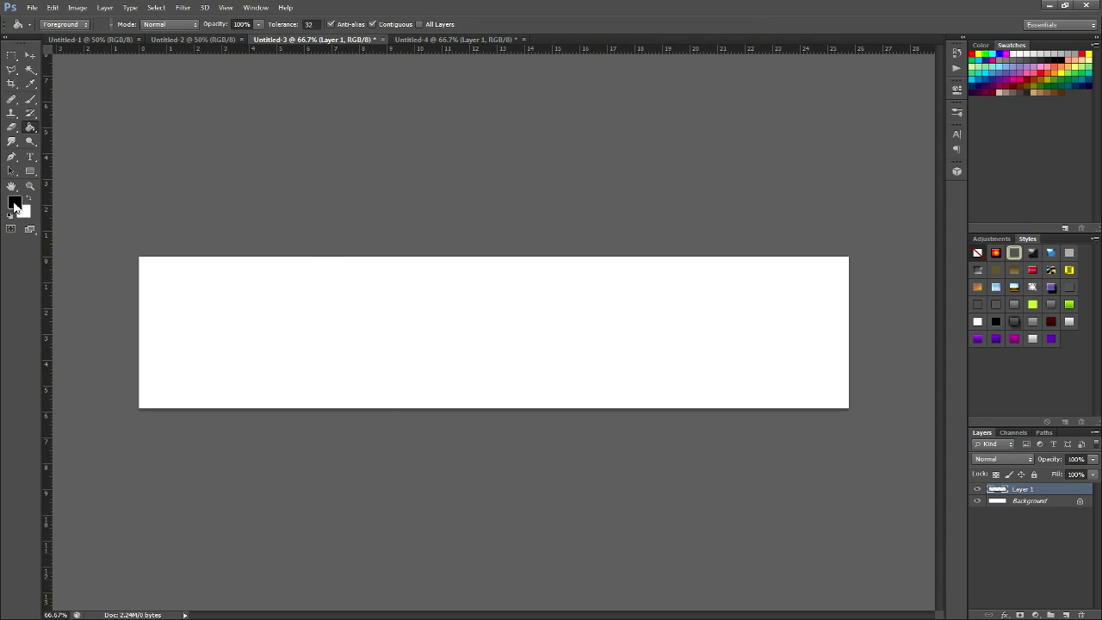
click(14, 204)
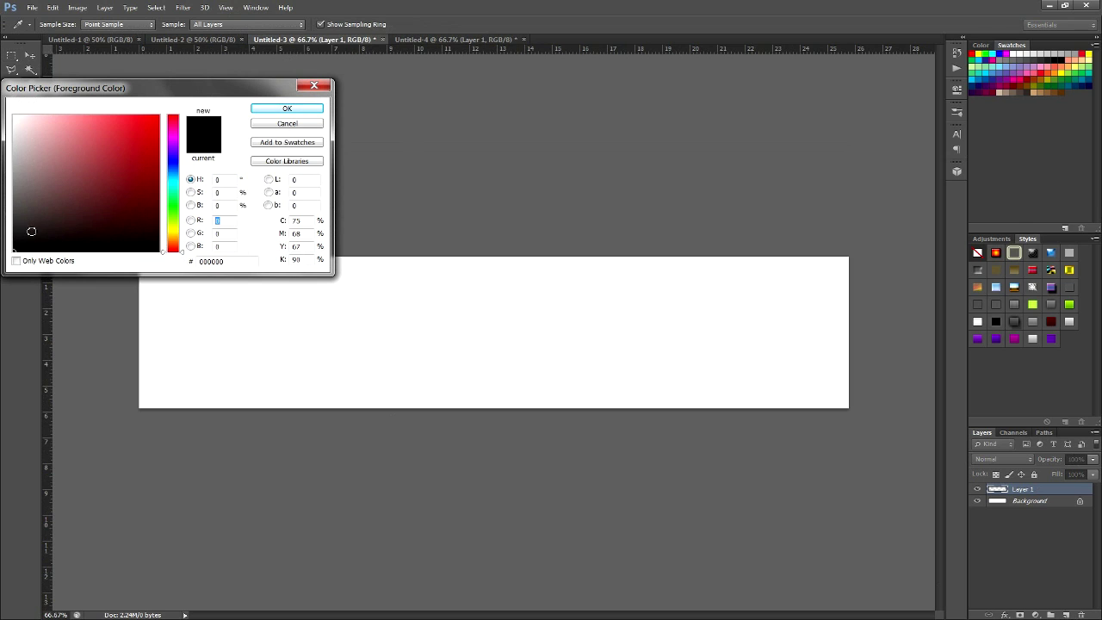
drag(31, 231, 5, 226)
click(310, 109)
click(487, 308)
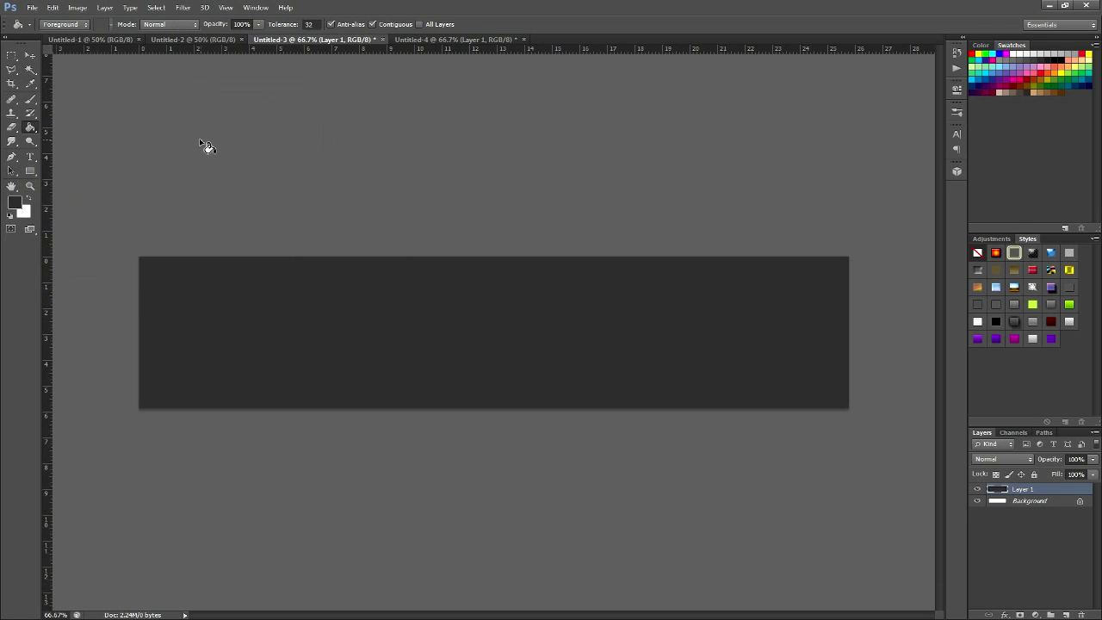
In Untitled-2, fill a new Layer 1 with grey #919191, leaving the background white
click(200, 40)
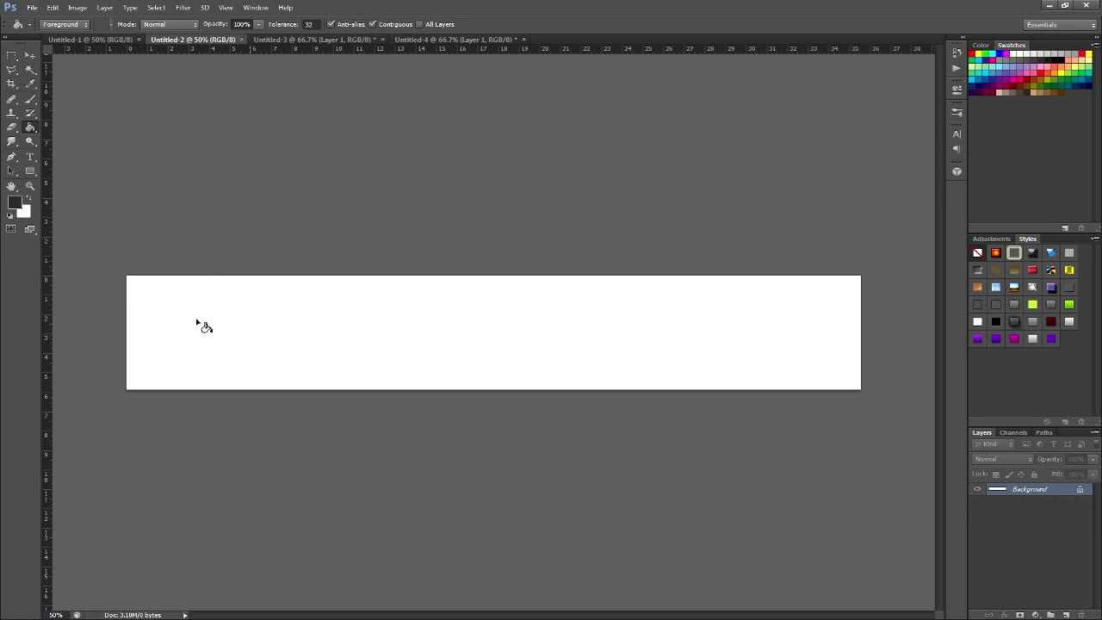
click(14, 207)
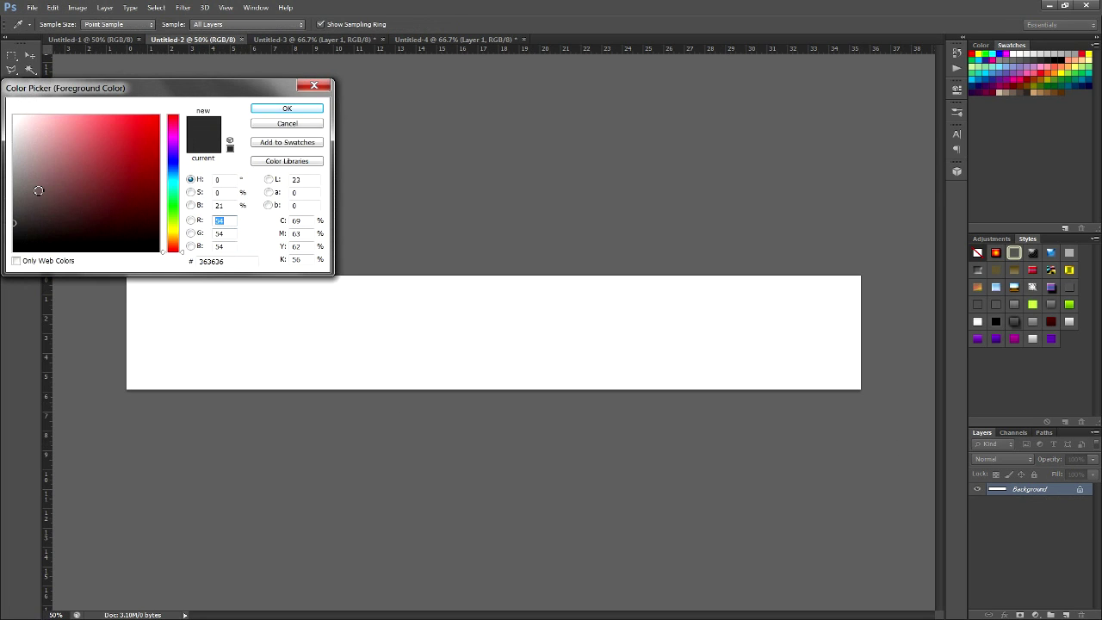
drag(37, 189, 1, 175)
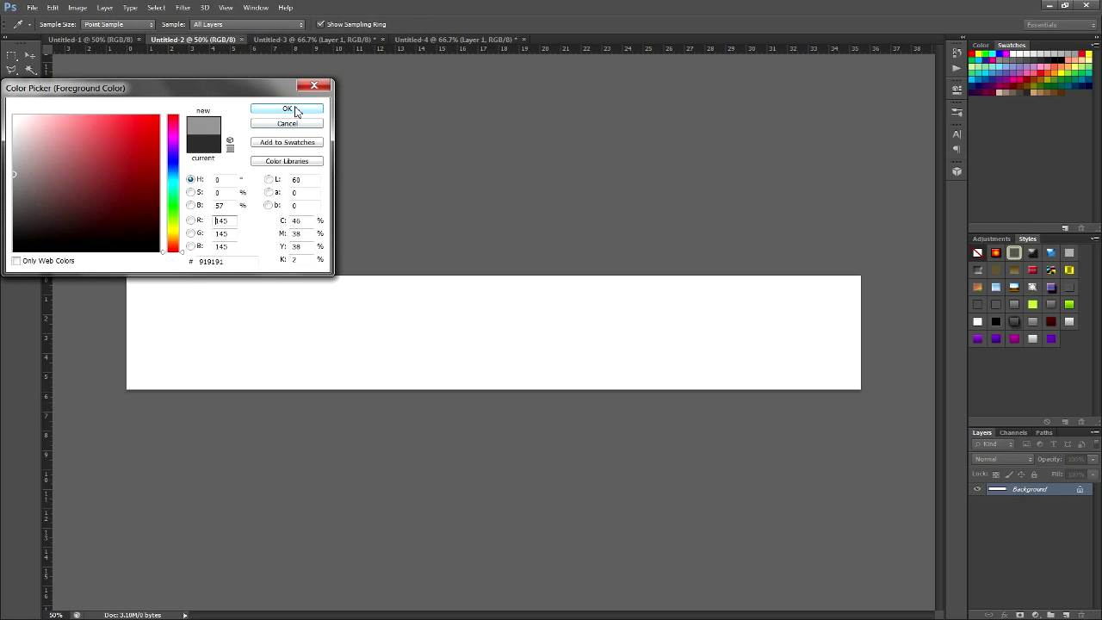
click(297, 112)
click(389, 329)
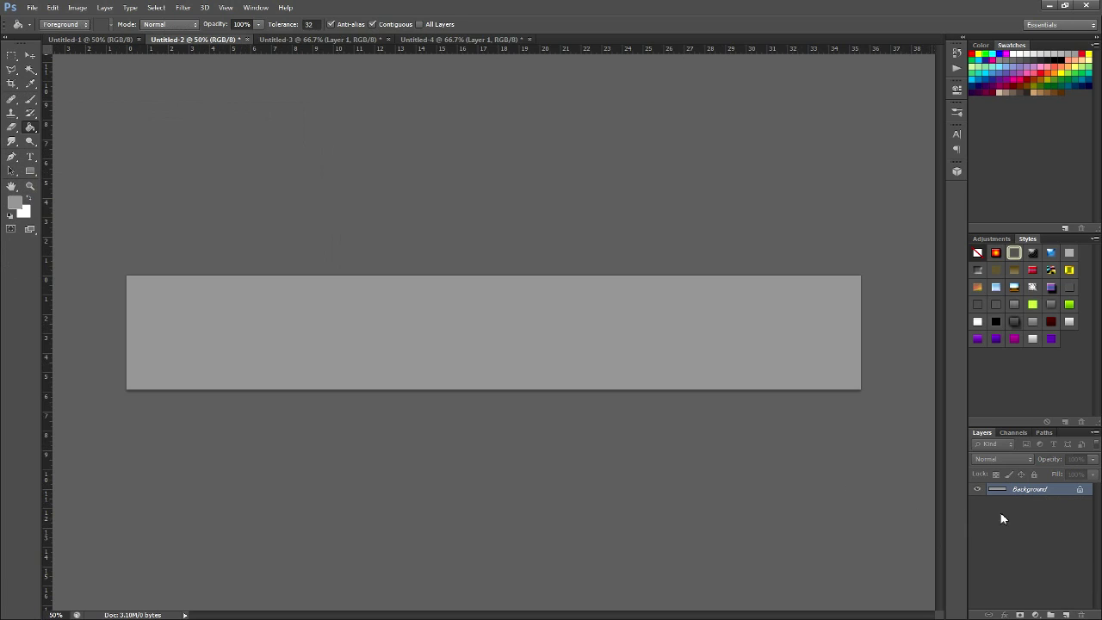
key(ctrl+z)
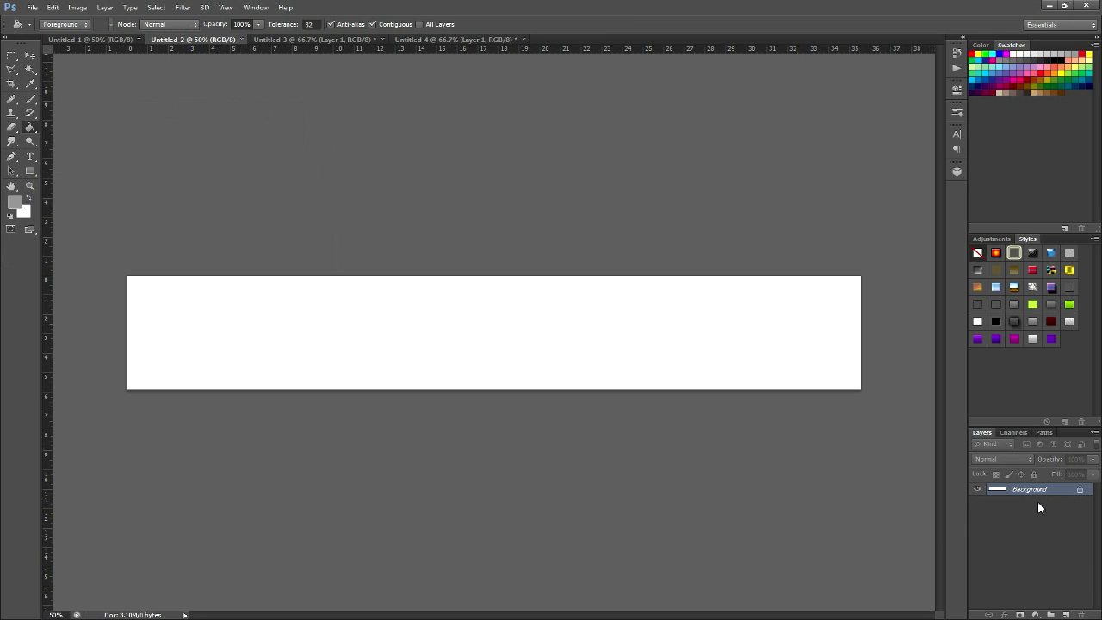
click(1066, 615)
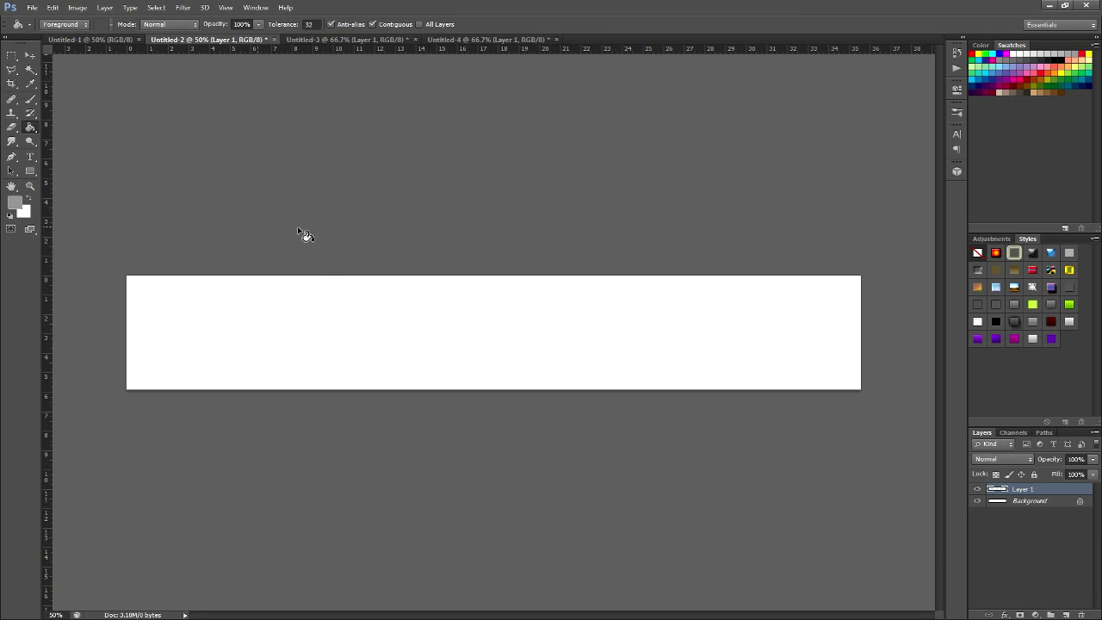
click(450, 332)
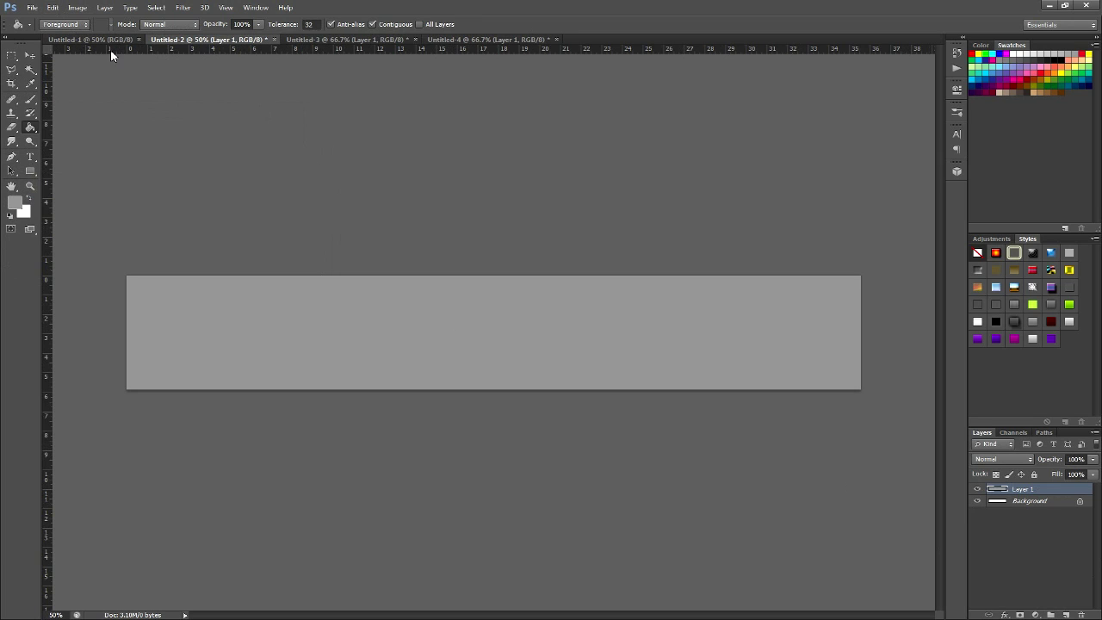
In Untitled-1, drag guides from the rulers across the canvas middle
click(69, 39)
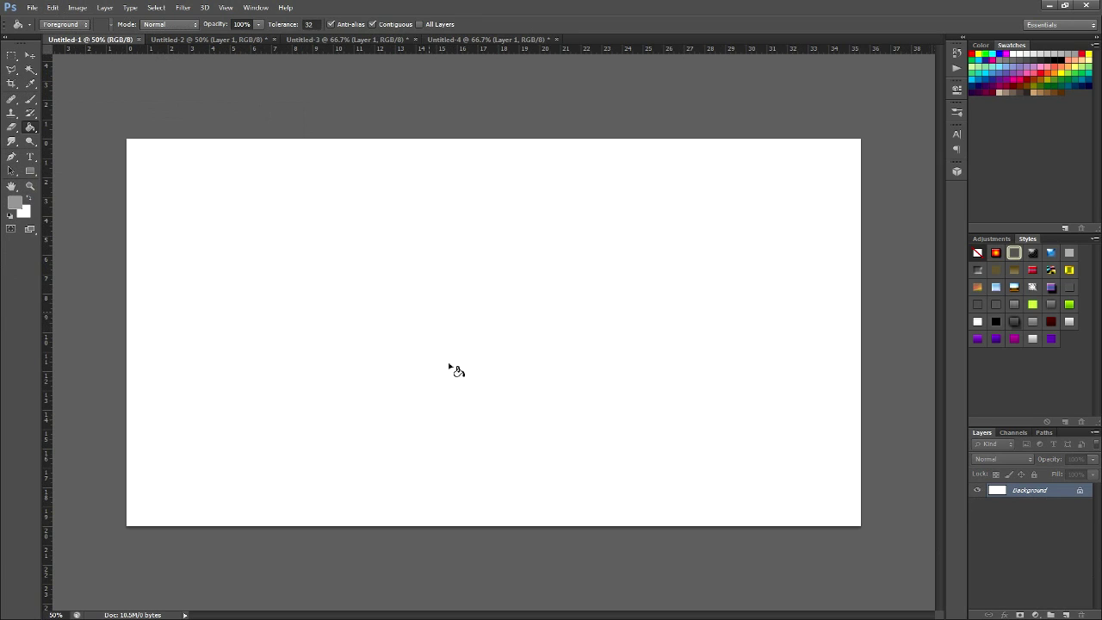
drag(343, 54, 350, 332)
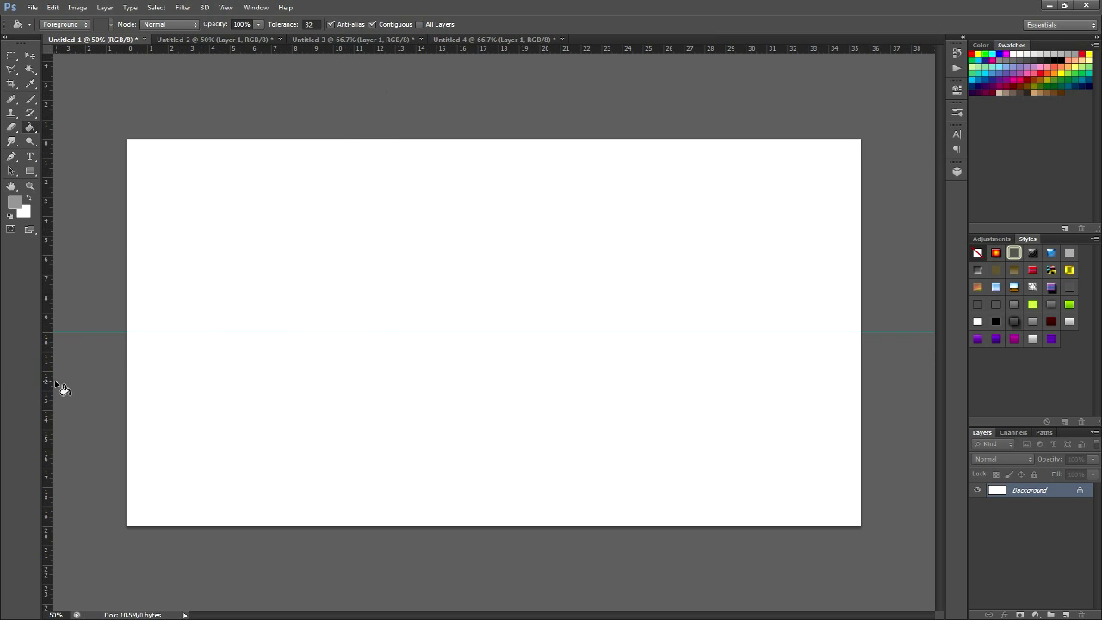
drag(55, 384, 494, 383)
Add a vertical guide at exactly 50% with View > New Guide
click(225, 6)
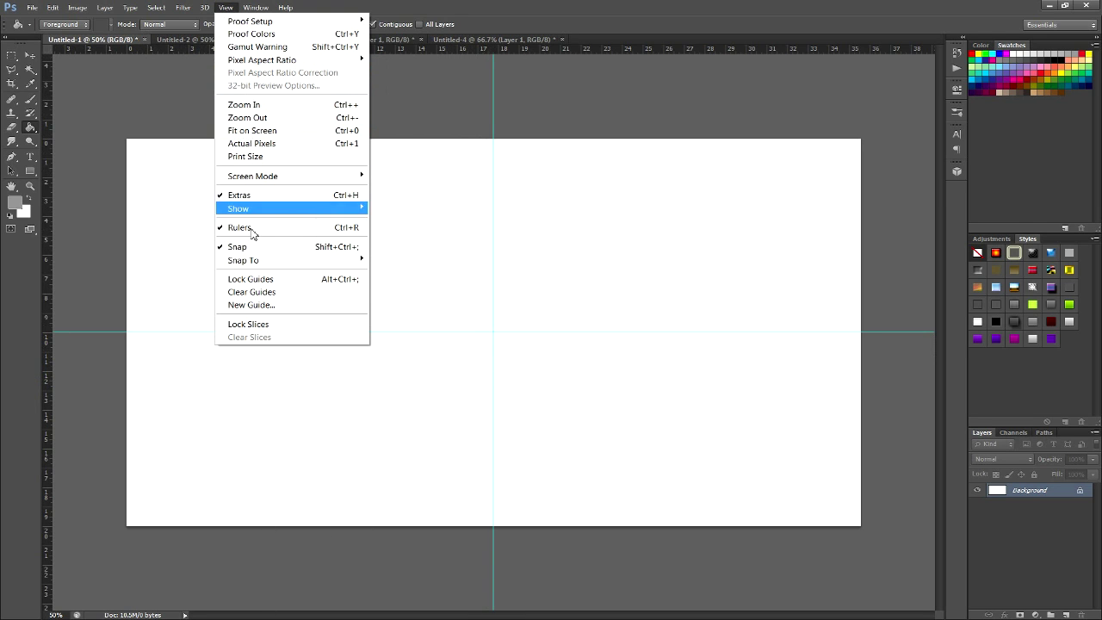
click(250, 305)
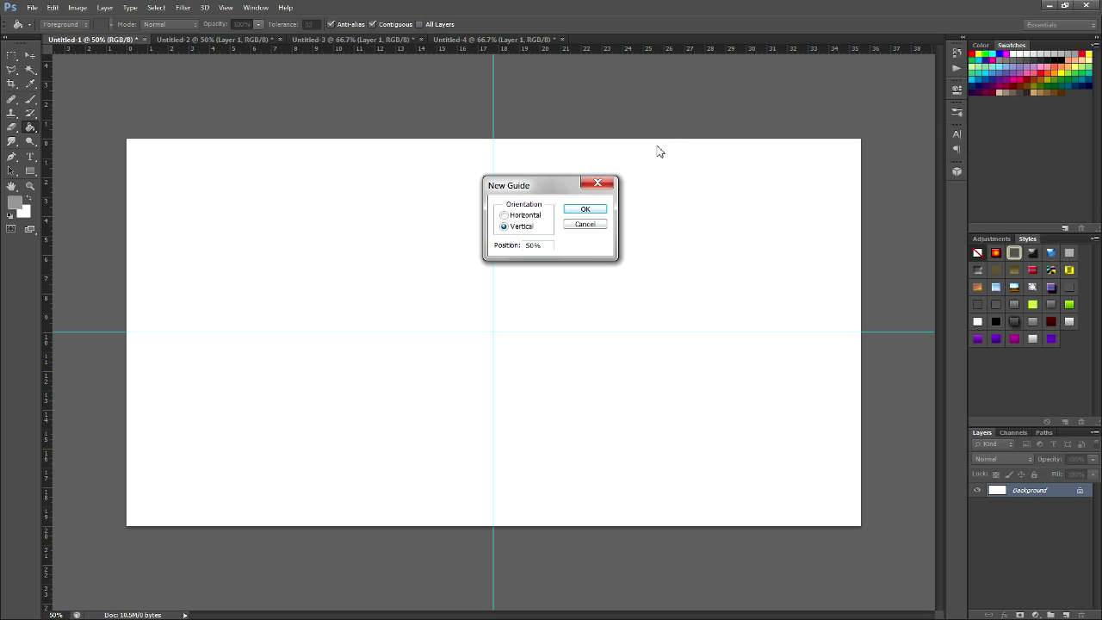
click(584, 209)
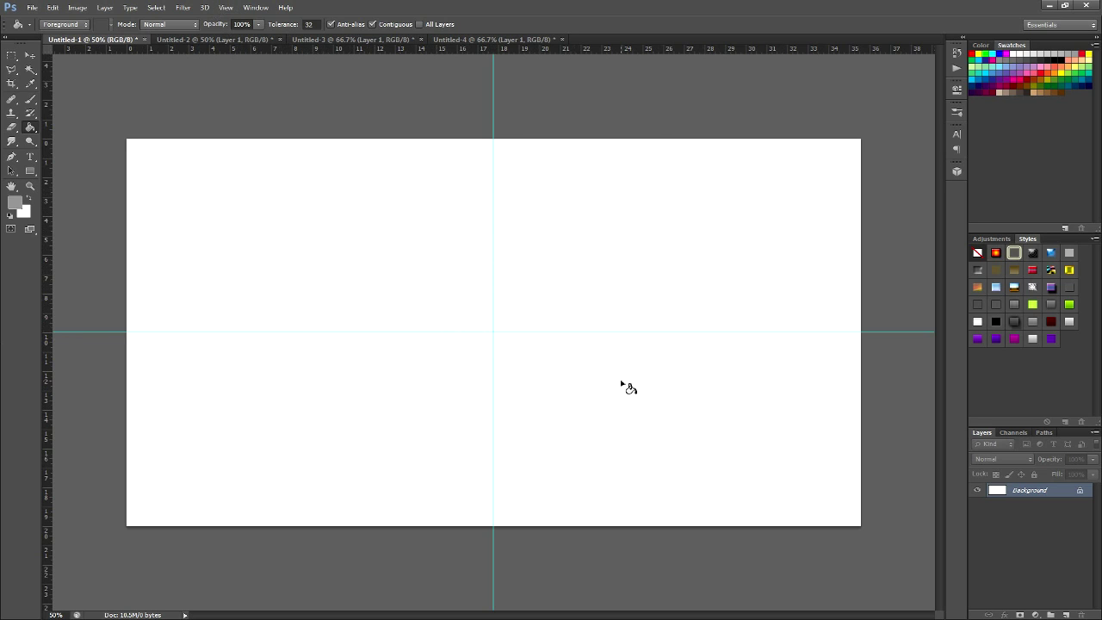
key(w)
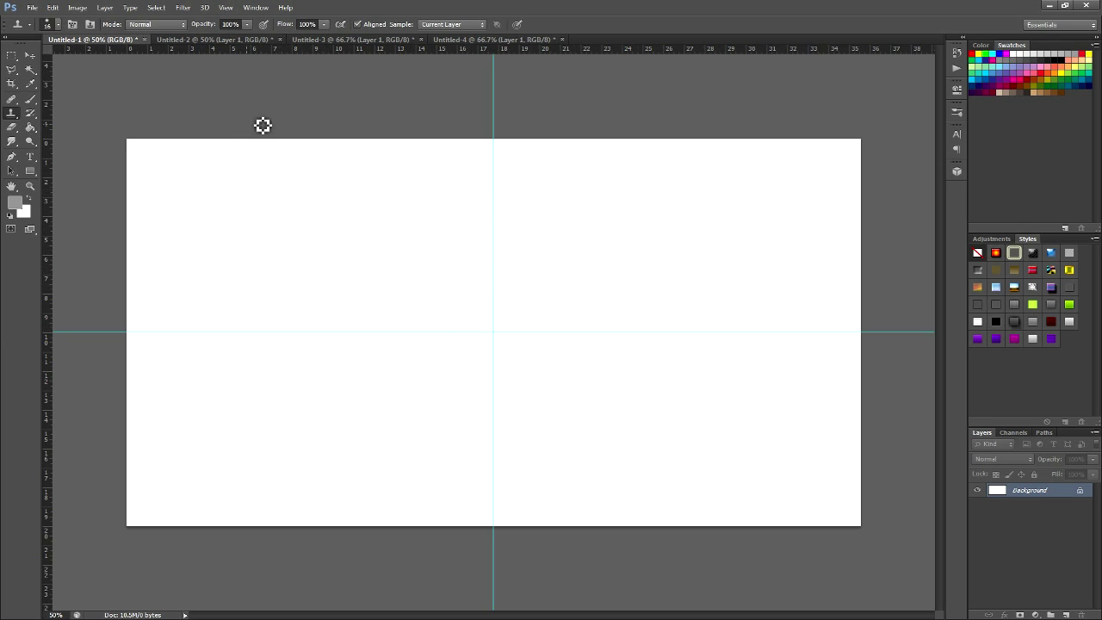
key(shift+w)
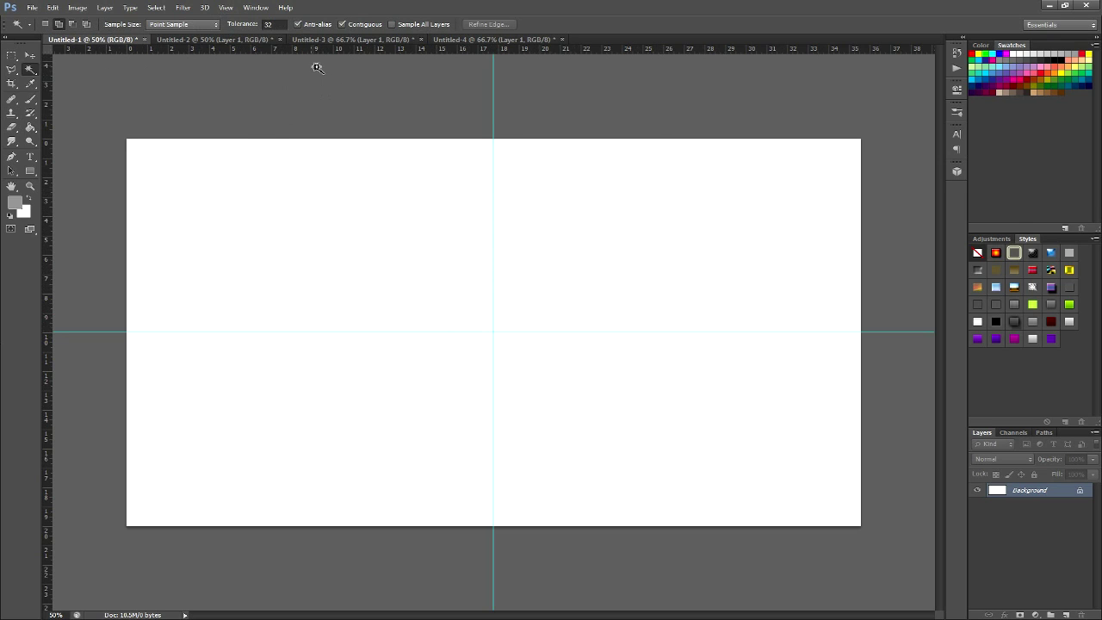
Move Untitled-2's grey Layer 1 into Untitled-1 and centre it on the crossing guides
click(191, 40)
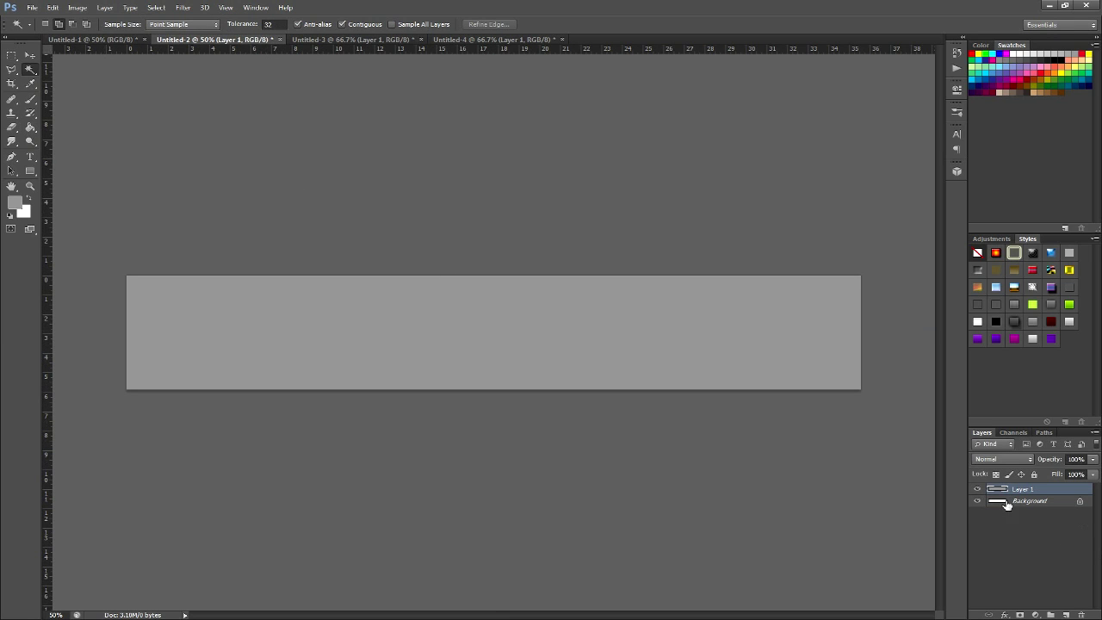
click(30, 56)
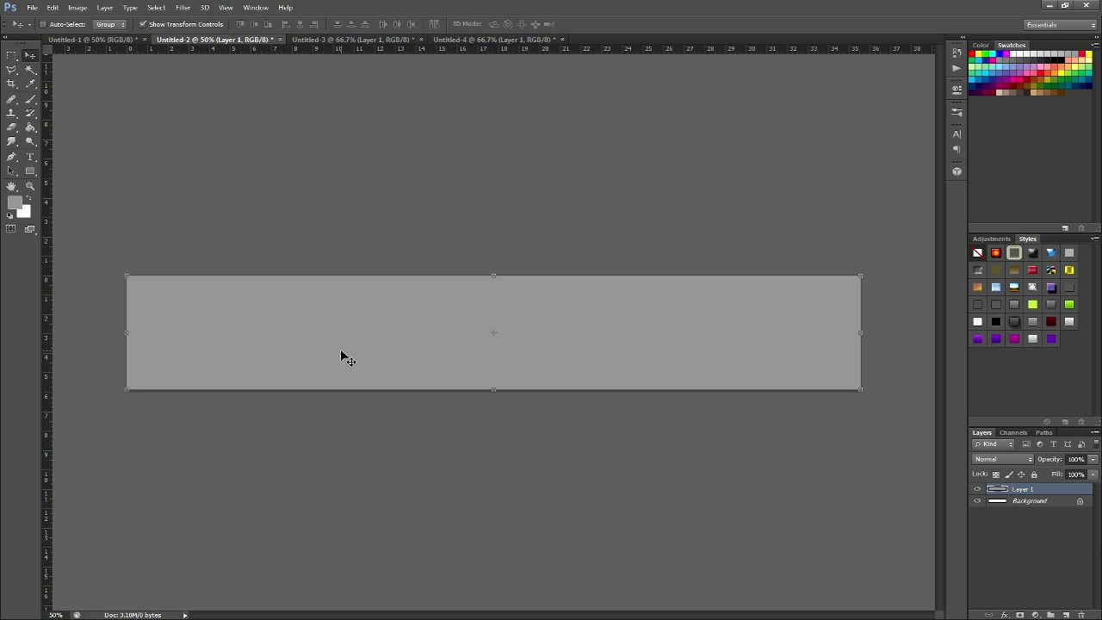
drag(341, 355, 164, 48)
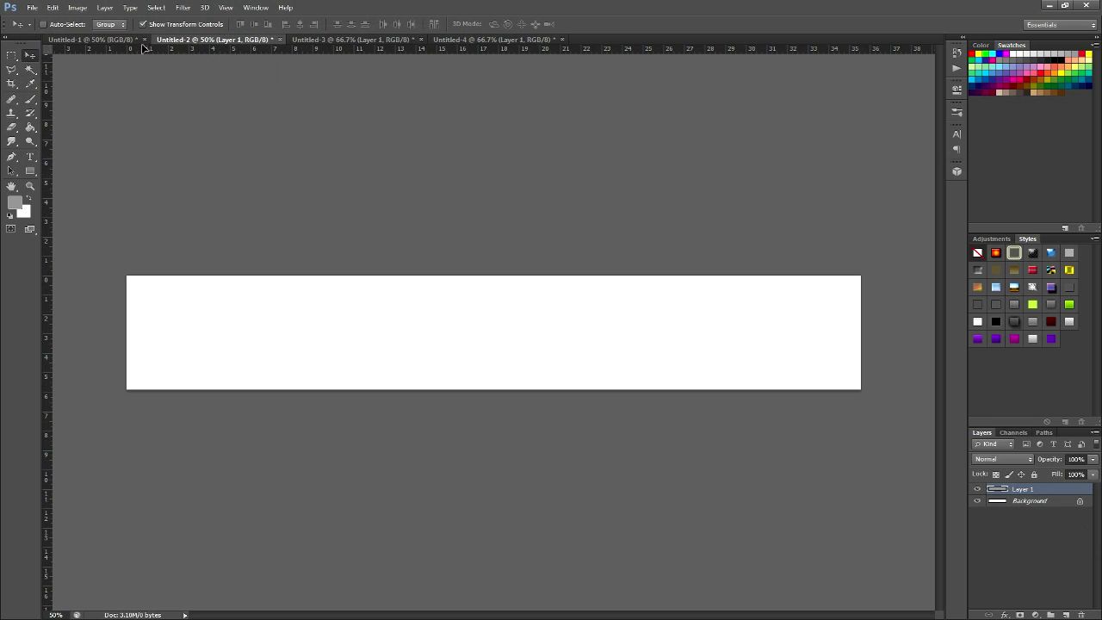
drag(86, 43, 492, 352)
drag(760, 374, 635, 369)
click(1092, 589)
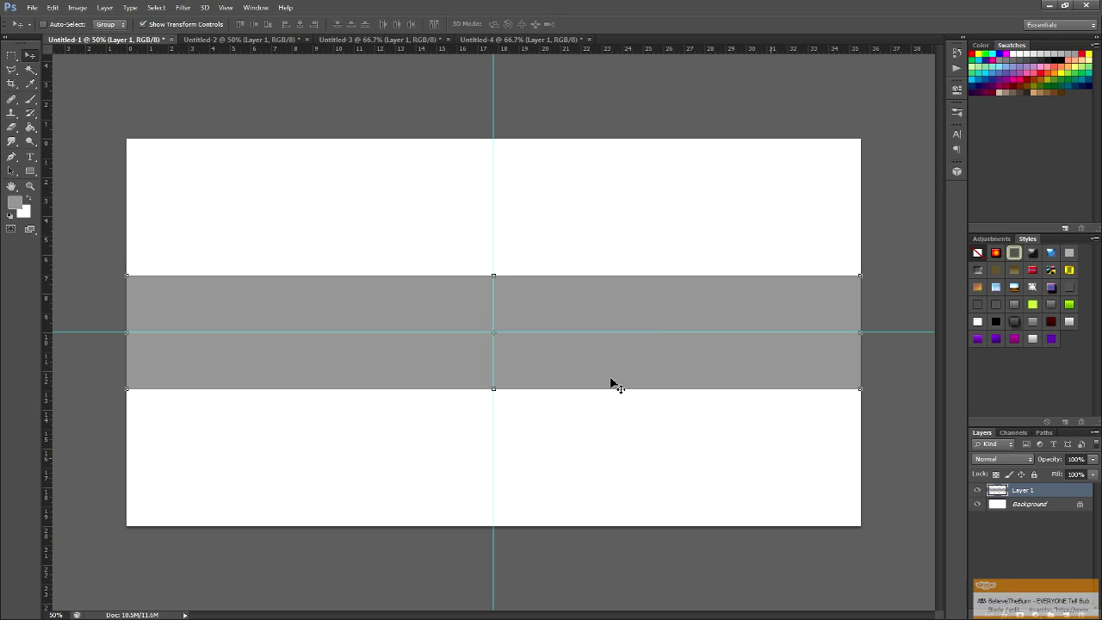
mouse_move(598, 371)
mouse_down()
mouse_move(579, 367)
mouse_move(593, 374)
mouse_up()
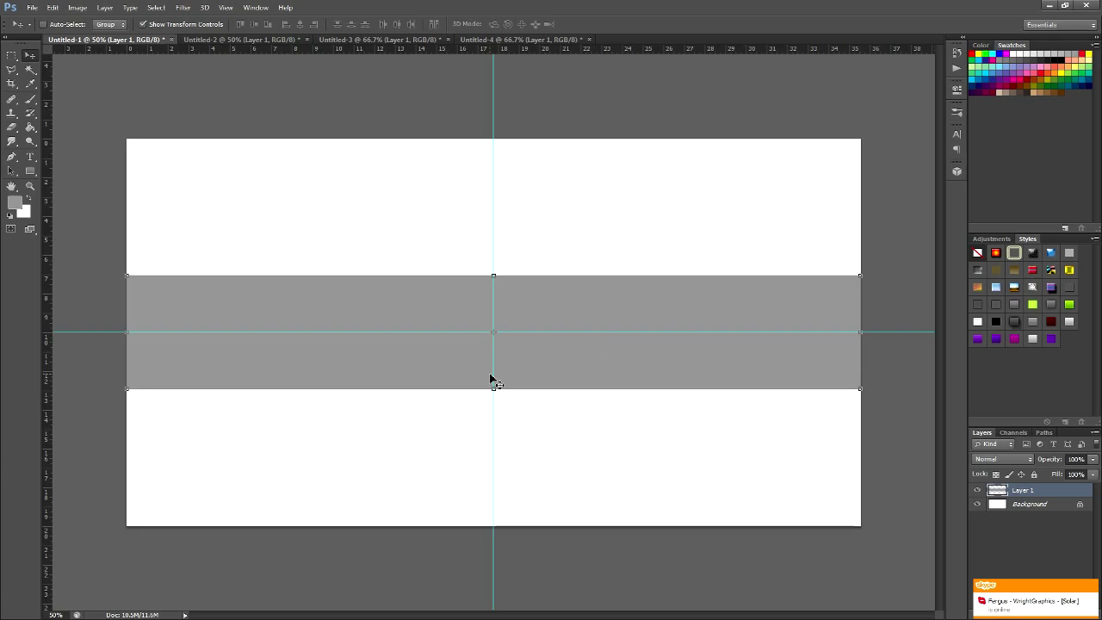
key(ctrl+plus)
key(ctrl+plus)
key(ctrl+plus)
key(ctrl+plus)
key(ctrl+plus)
key(ctrl+plus)
key(ctrl+plus)
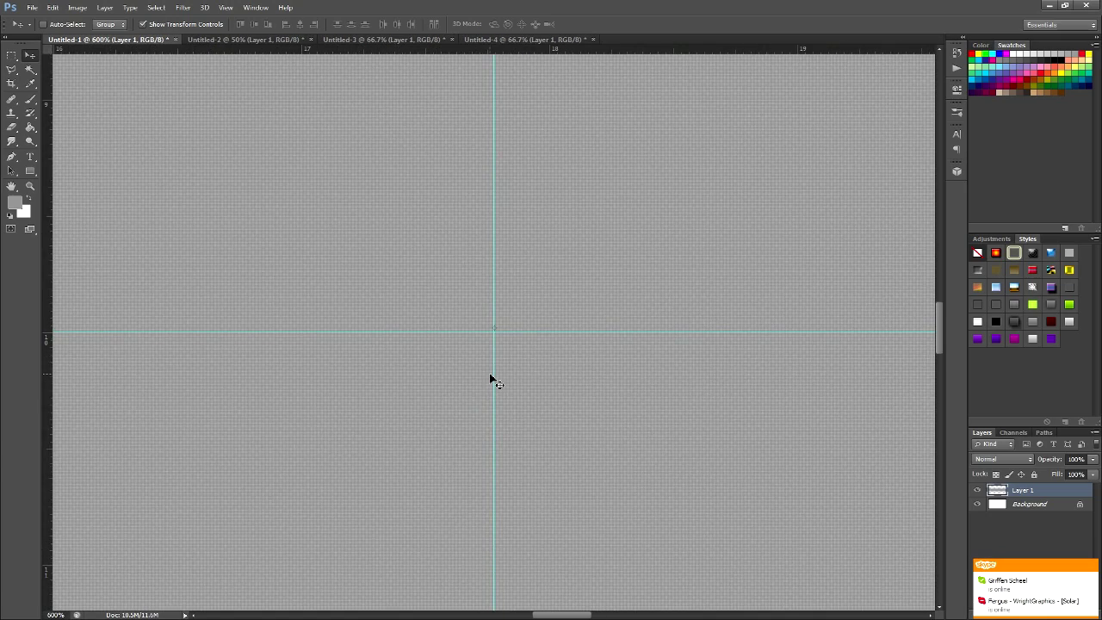
Zoom to 3200% to check the band's alignment, return to 50%, then go to Untitled-2
key(ctrl+plus)
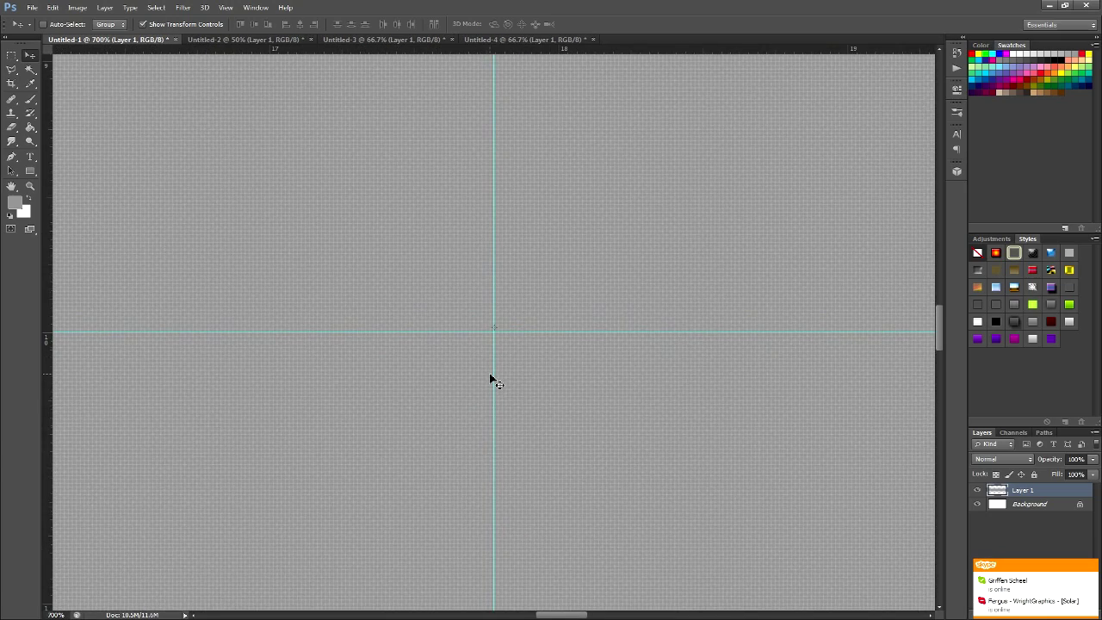
key(ctrl+plus)
key(ctrl+plus)
key(ctrl+plus)
key(ctrl+plus)
key(ctrl+plus)
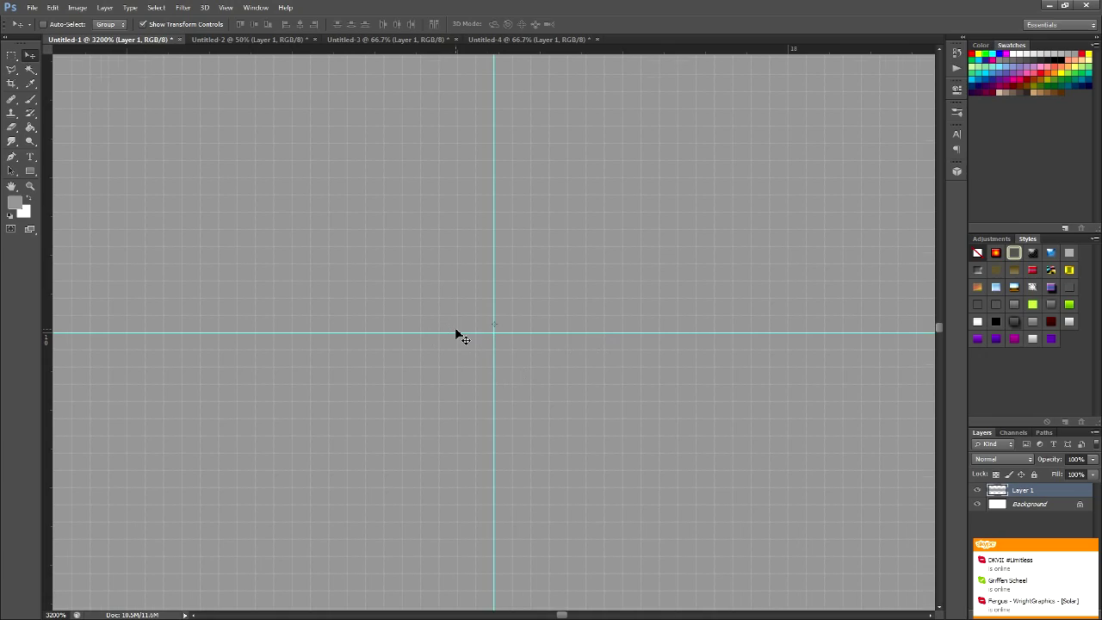
key(ctrl+minus)
key(ctrl+minus)
key(ctrl+minus)
key(ctrl+minus)
key(ctrl+minus)
key(ctrl+minus)
key(ctrl+minus)
key(ctrl+minus)
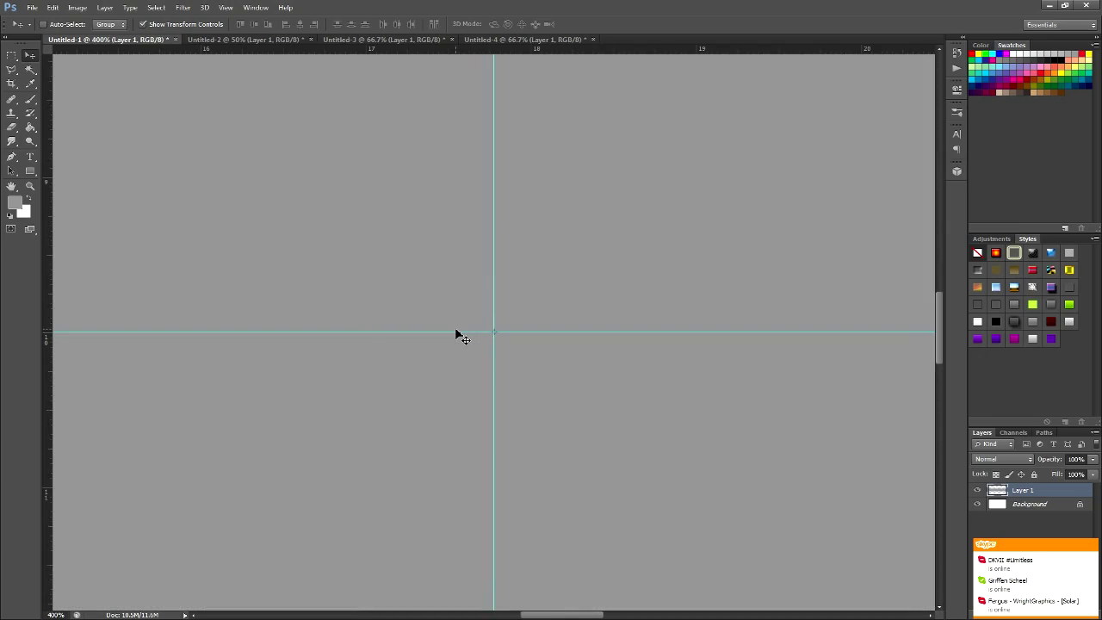
key(ctrl+minus)
key(ctrl+minus)
key(ctrl+minus)
key(ctrl+minus)
key(ctrl+minus)
key(ctrl+minus)
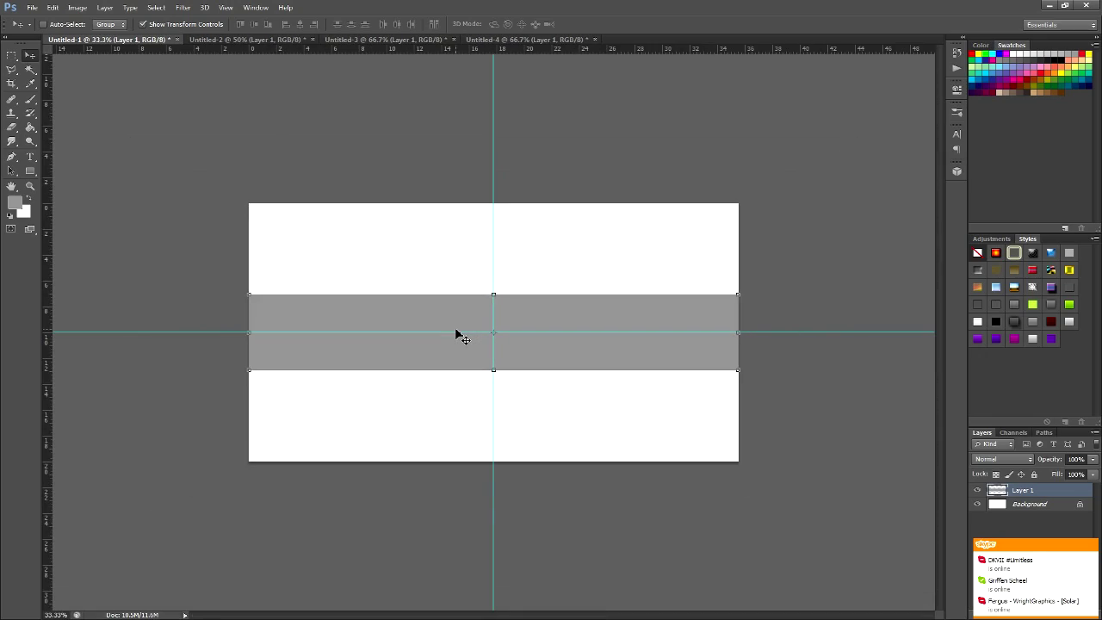
key(ctrl+plus)
key(ctrl+plus)
key(ctrl+minus)
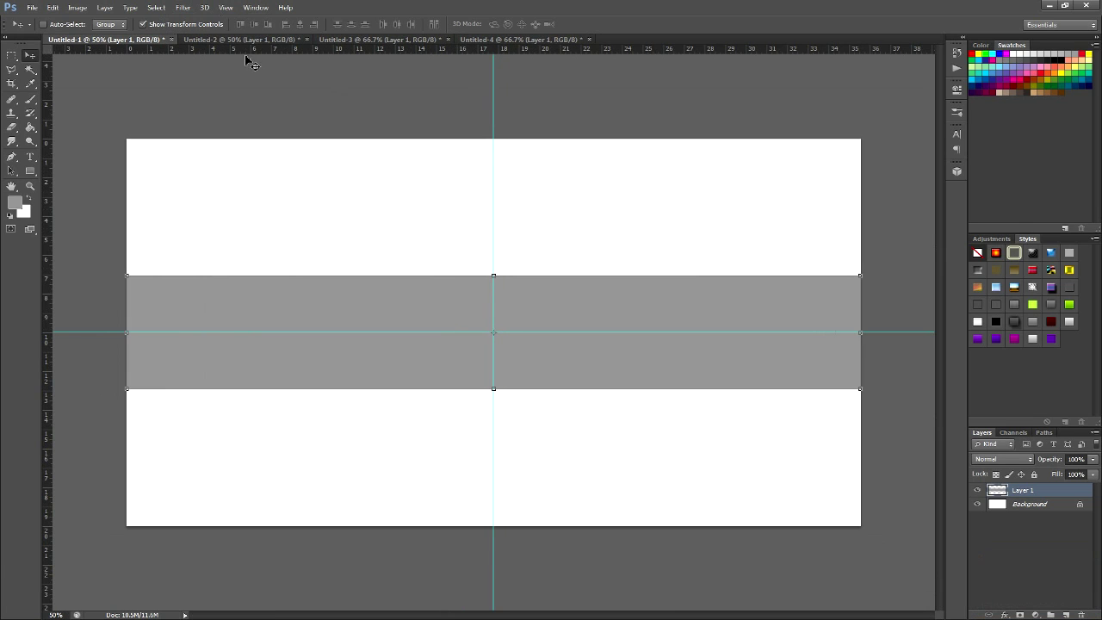
click(218, 41)
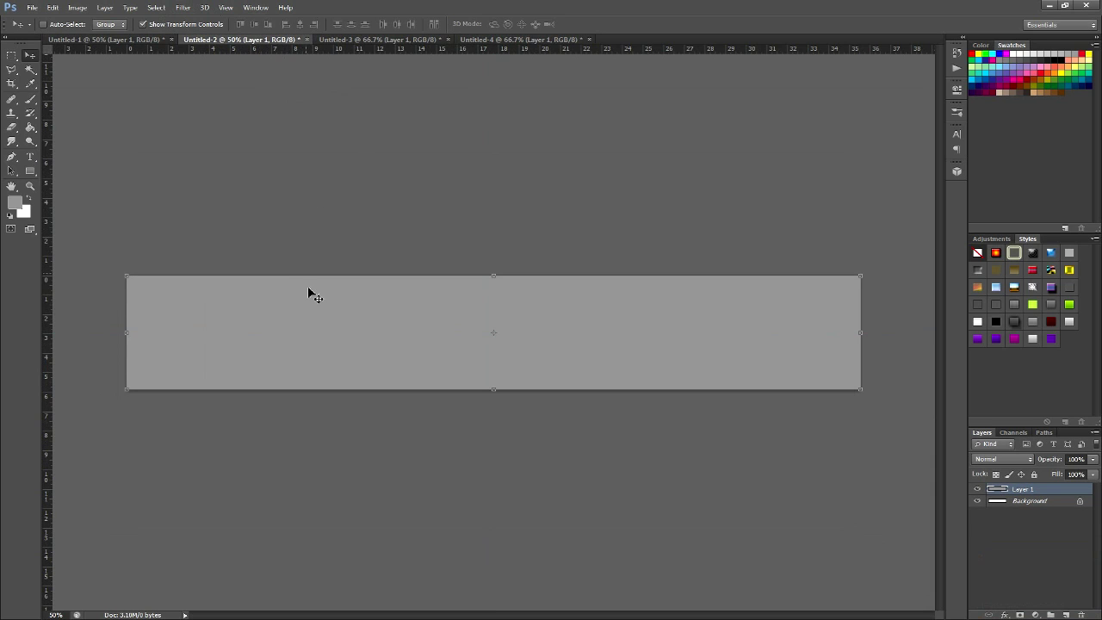
Drag Untitled-3's dark grey band into Untitled-1, snap it to the guide intersection, nudge 1 px left
click(357, 39)
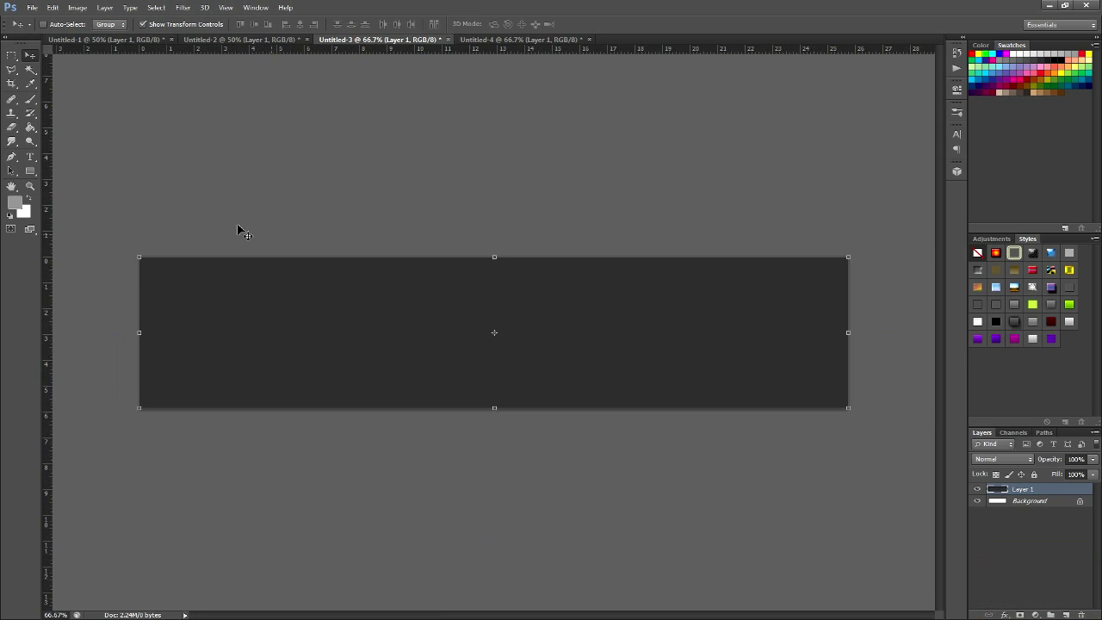
drag(377, 384, 418, 360)
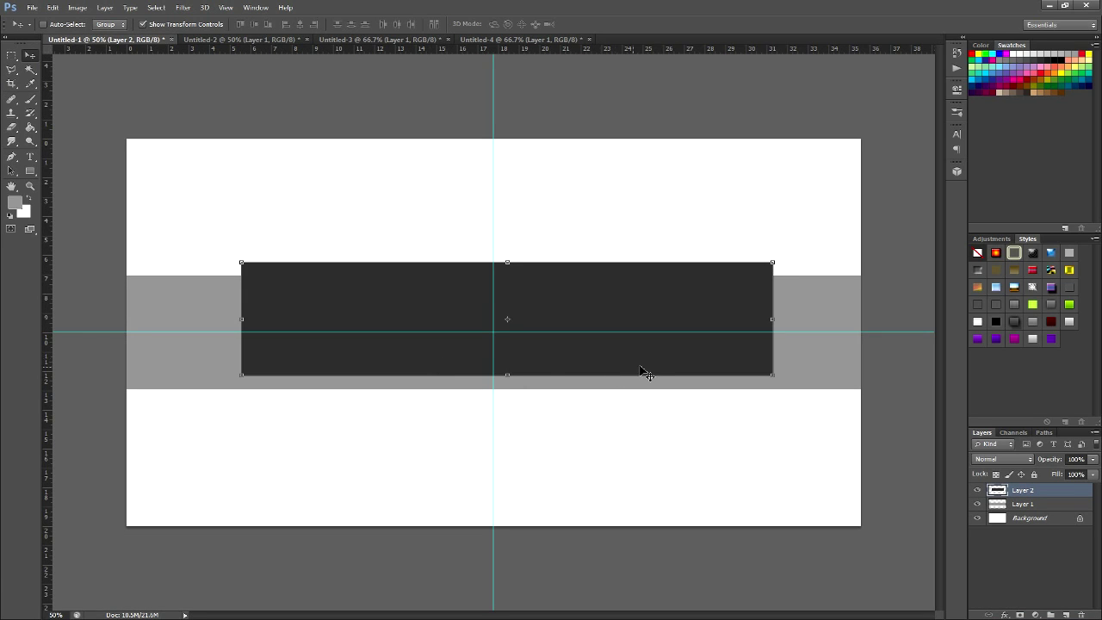
drag(632, 356, 622, 373)
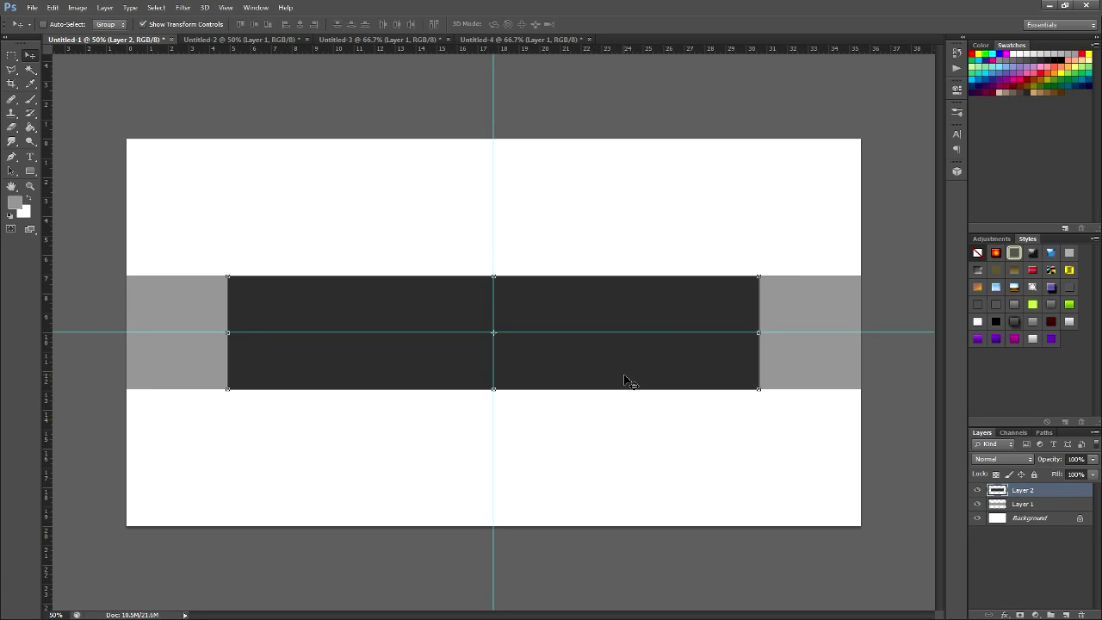
key(Left)
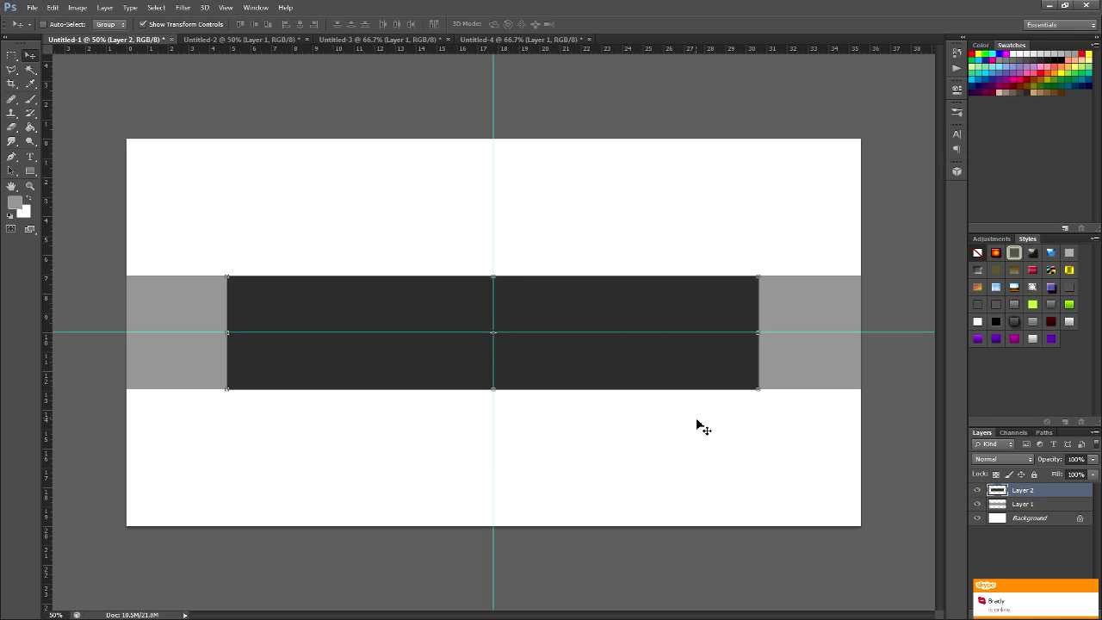
Zoom in on the band's right edge and nudge dark Layer 2 up until it sits flush with the grey band
key(ctrl+1)
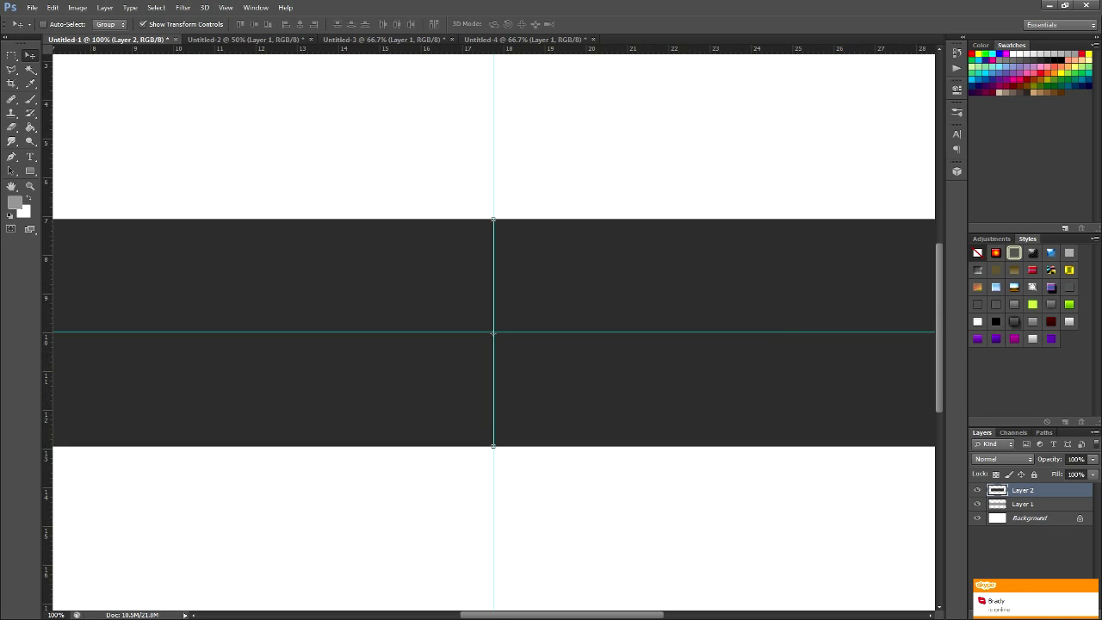
scroll(494, 332, right, 5)
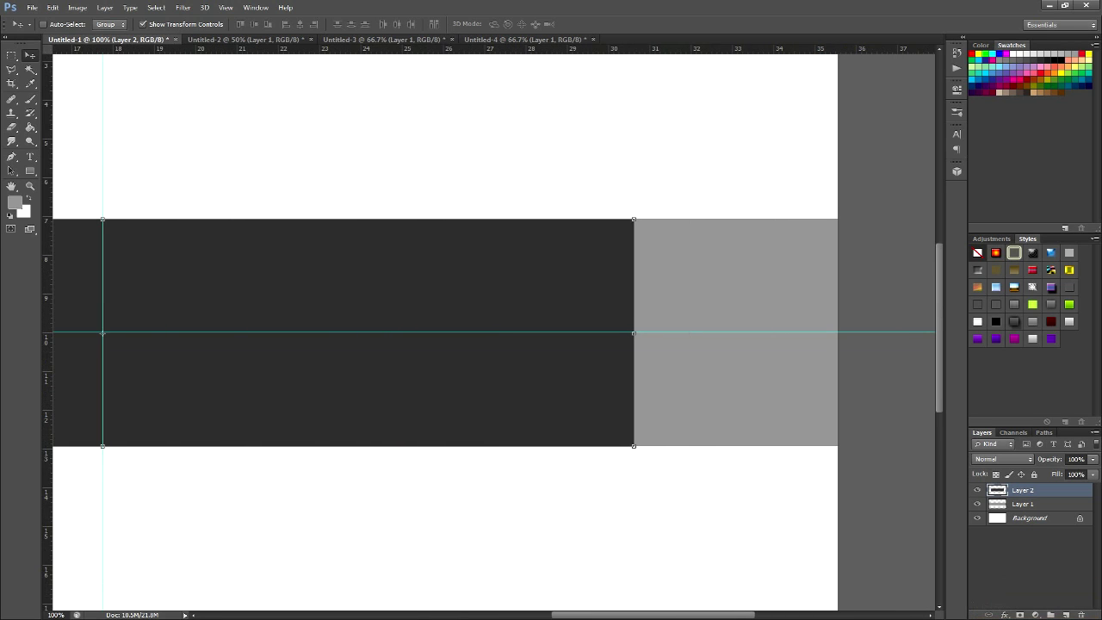
key(ctrl+plus)
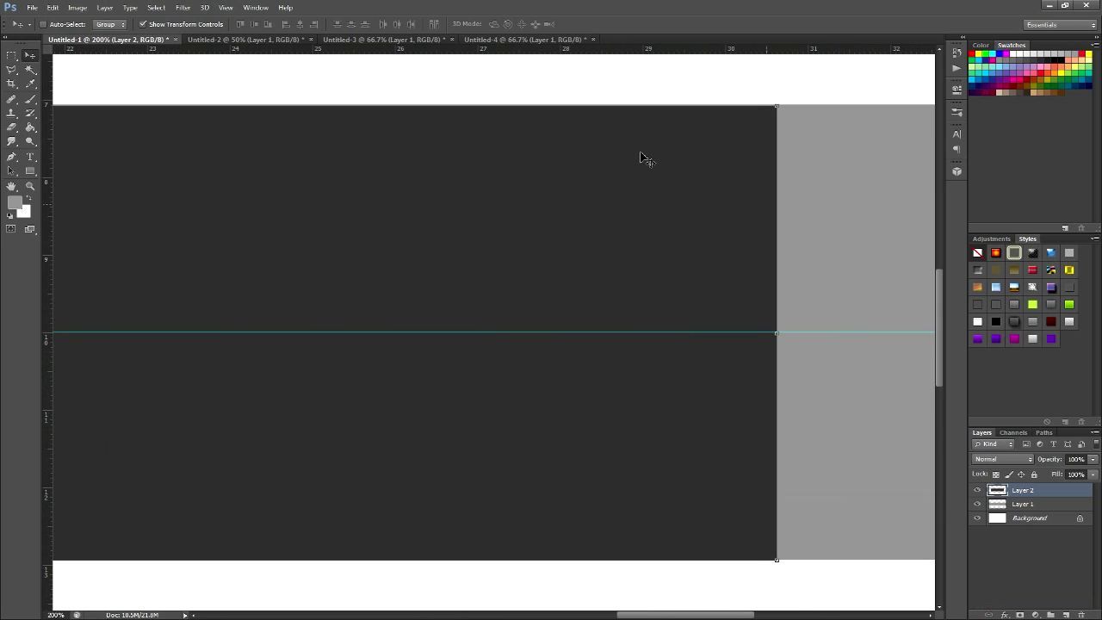
key(ctrl+plus)
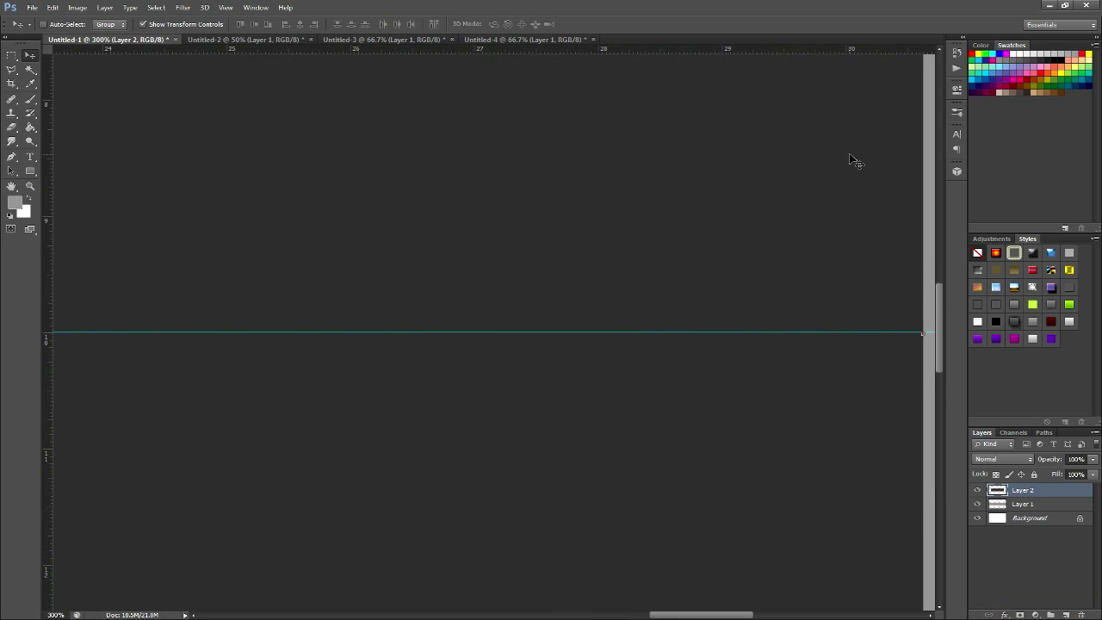
scroll(861, 161, up, 1)
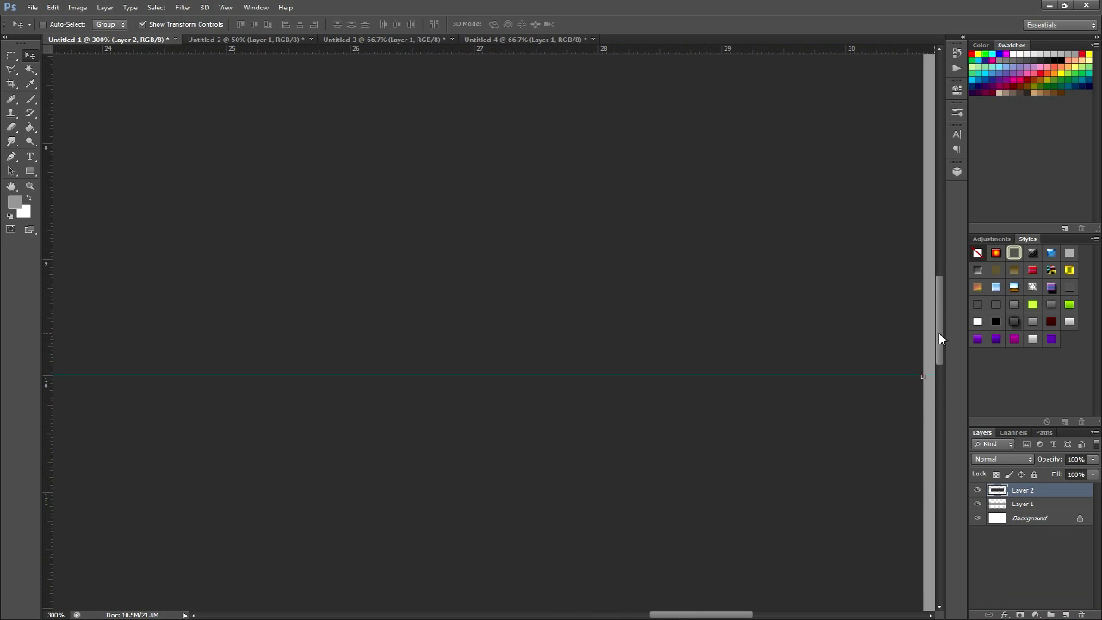
drag(940, 339, 940, 313)
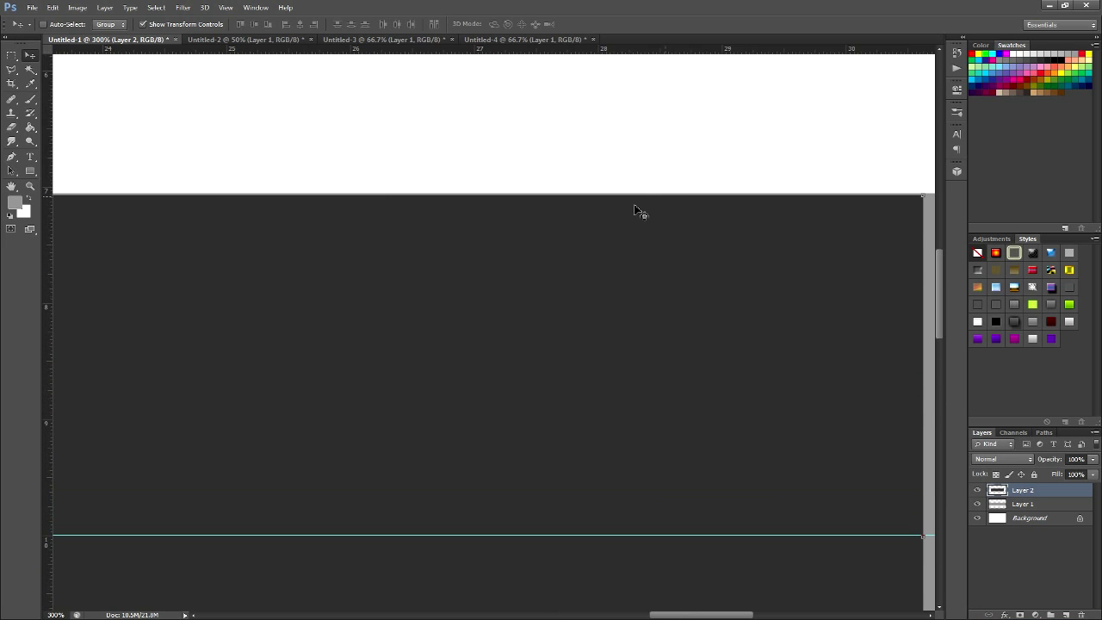
drag(677, 617, 687, 616)
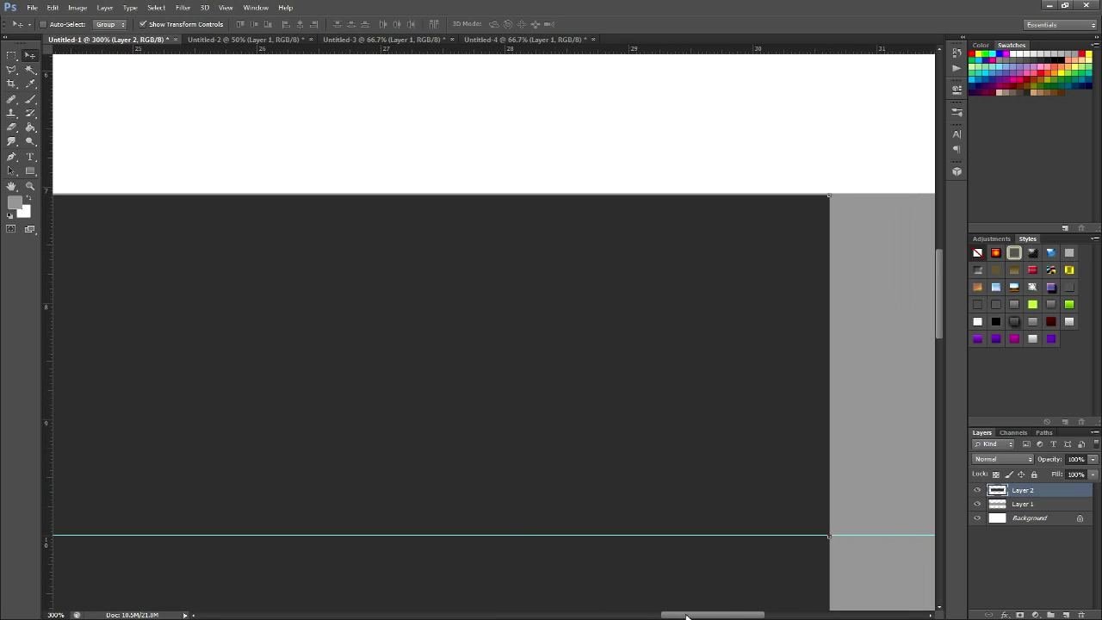
key(Up)
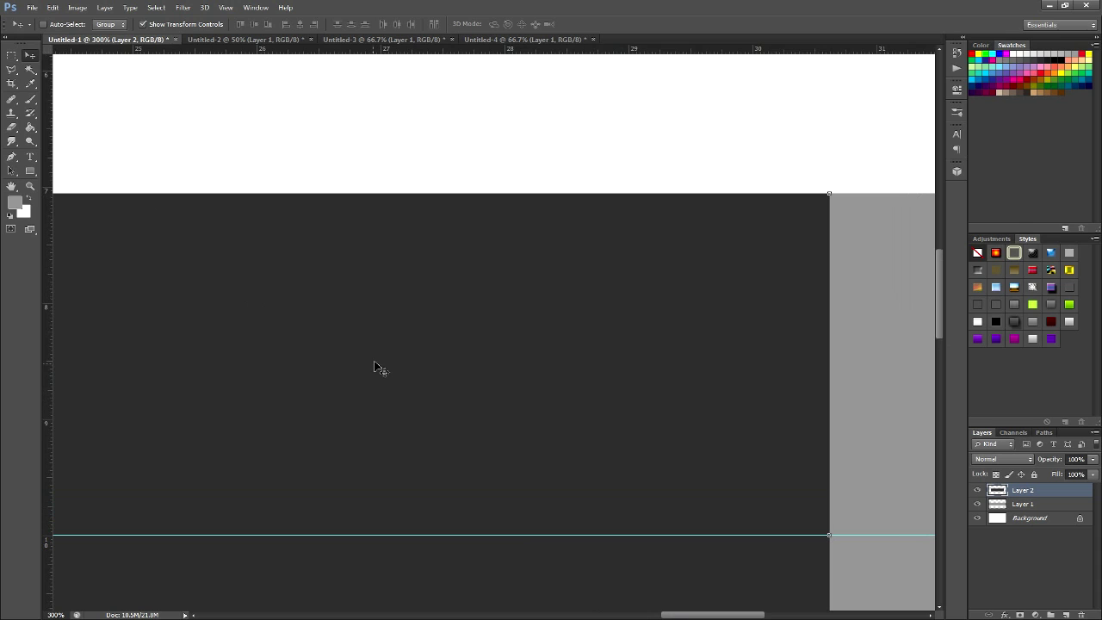
key(ctrl+minus)
key(ctrl+minus)
key(ctrl+minus)
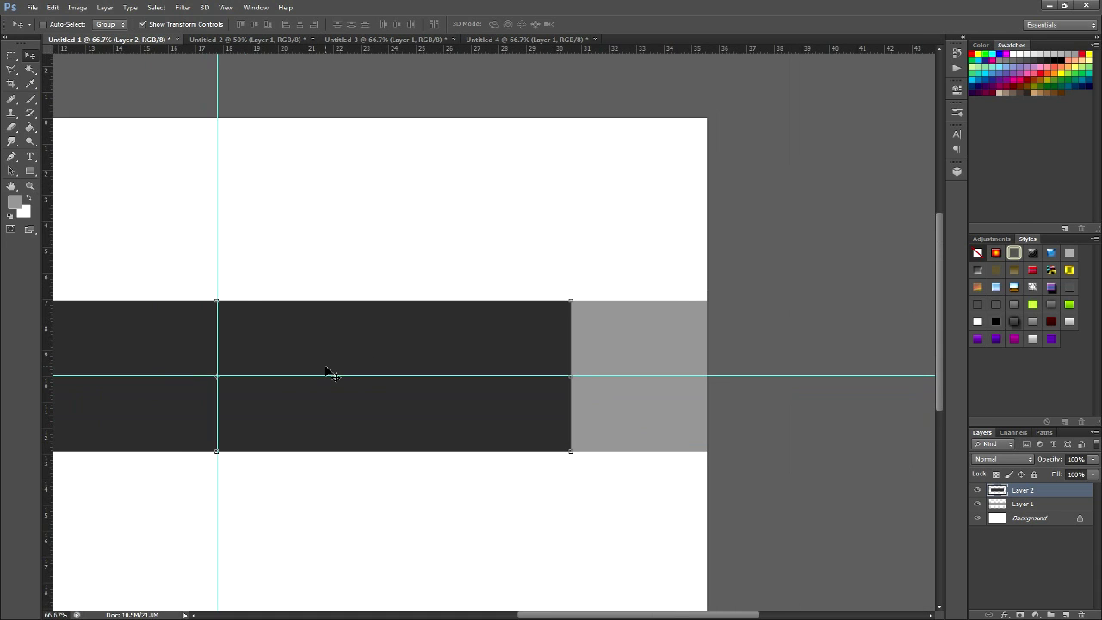
key(ctrl+minus)
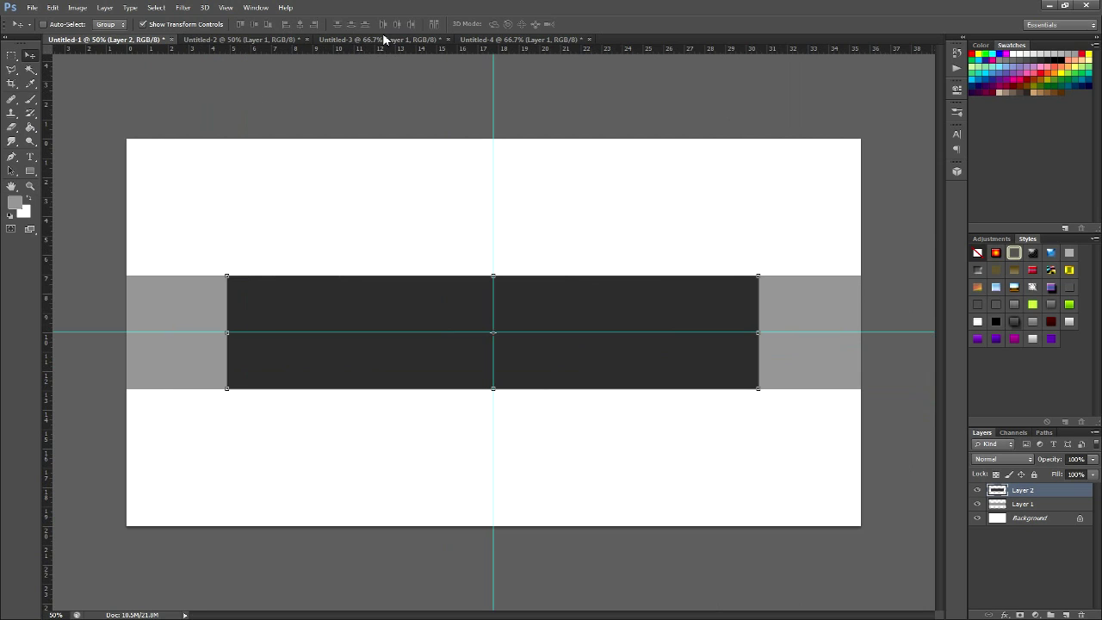
Drag the black rectangle from Untitled-4 into Untitled-1 and centre it horizontally over the band
click(499, 40)
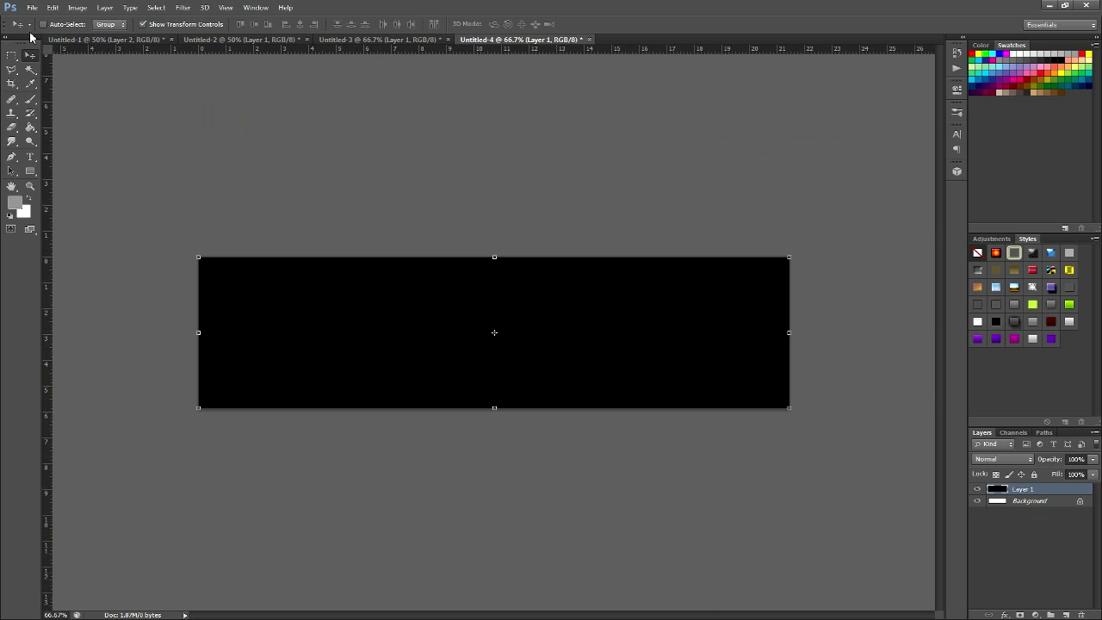
drag(322, 322, 455, 344)
drag(659, 387, 573, 372)
key(Left)
key(Left)
key(Left)
key(Left)
key(Left)
key(Left)
key(Left)
key(Left)
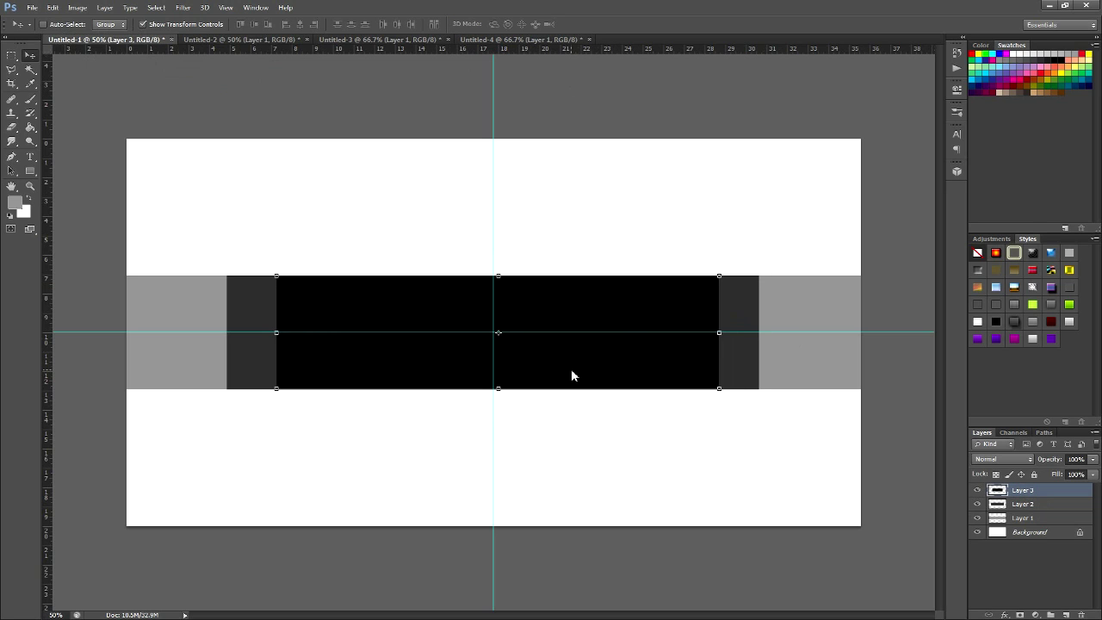
key(Right)
key(Right)
key(Right)
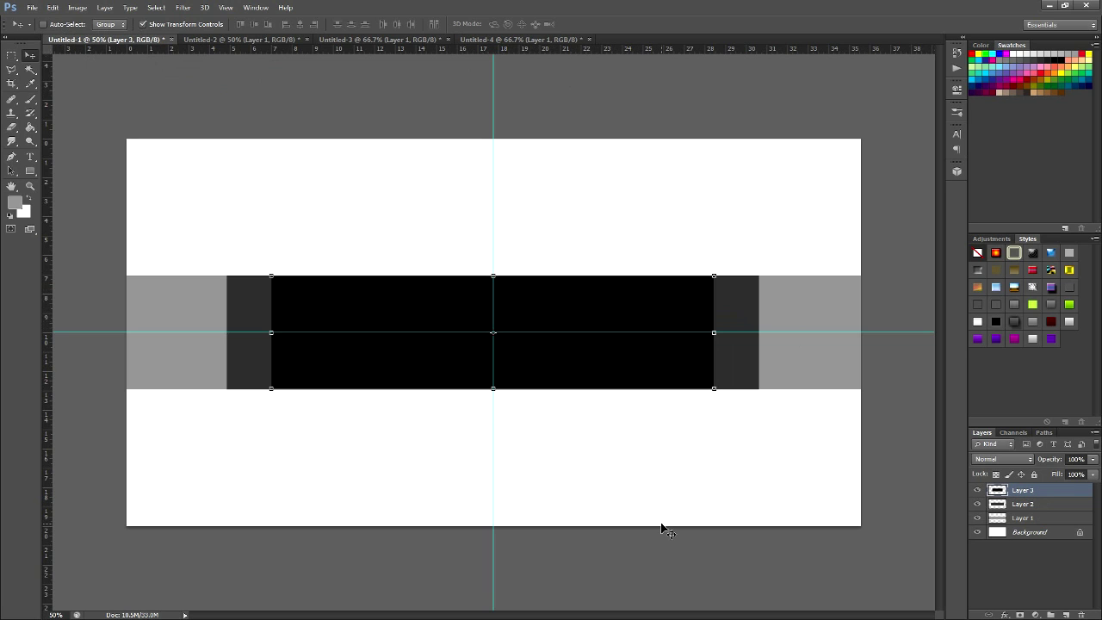
Nudge the new black layer down so its edges line up with the band, dismissing the performance alert
key(ctrl+plus)
key(ctrl+plus)
key(ctrl+plus)
key(ctrl+plus)
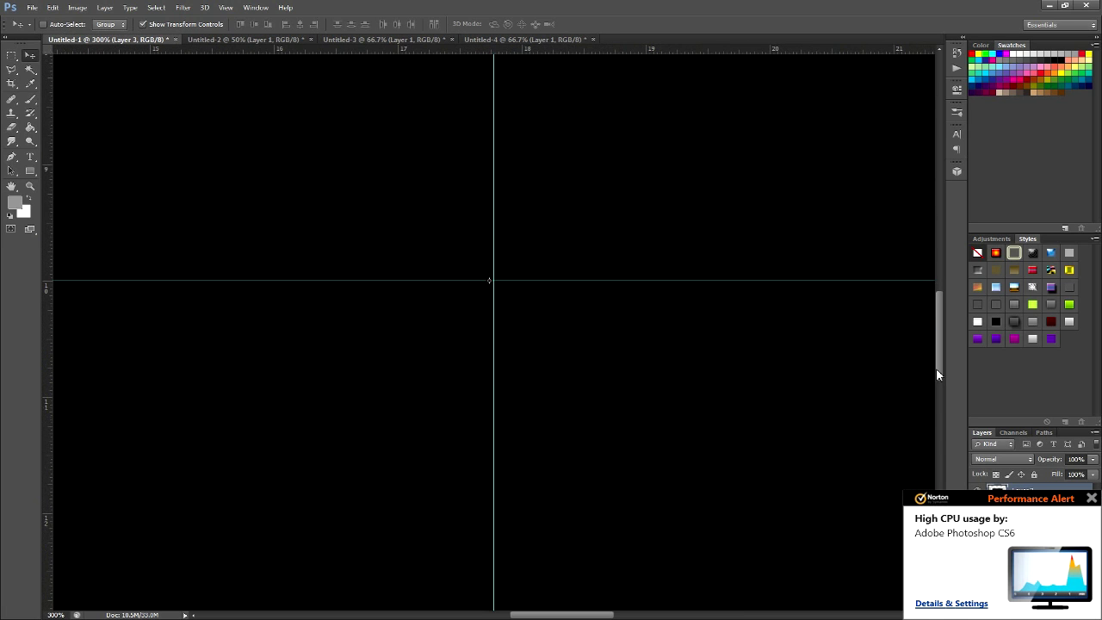
drag(936, 368, 963, 413)
click(1092, 498)
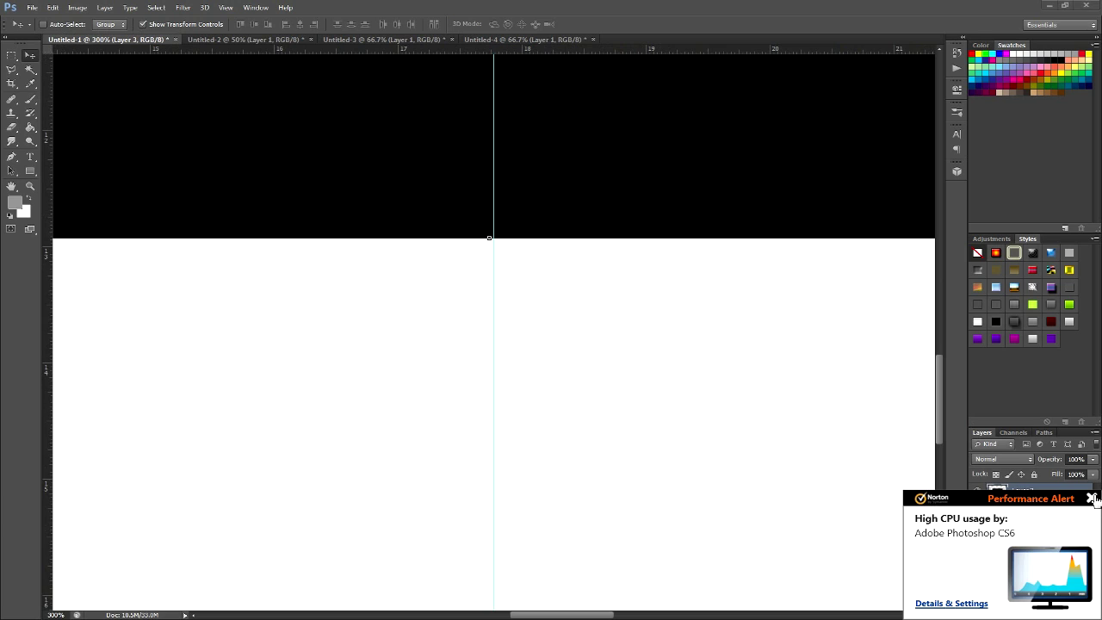
drag(523, 616, 693, 614)
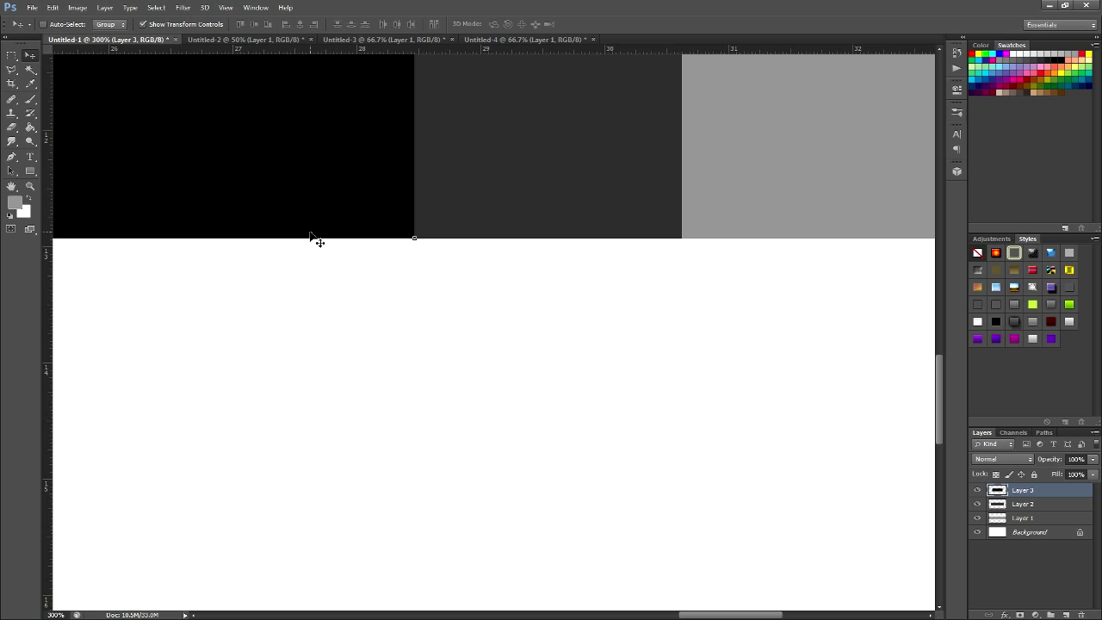
key(Down)
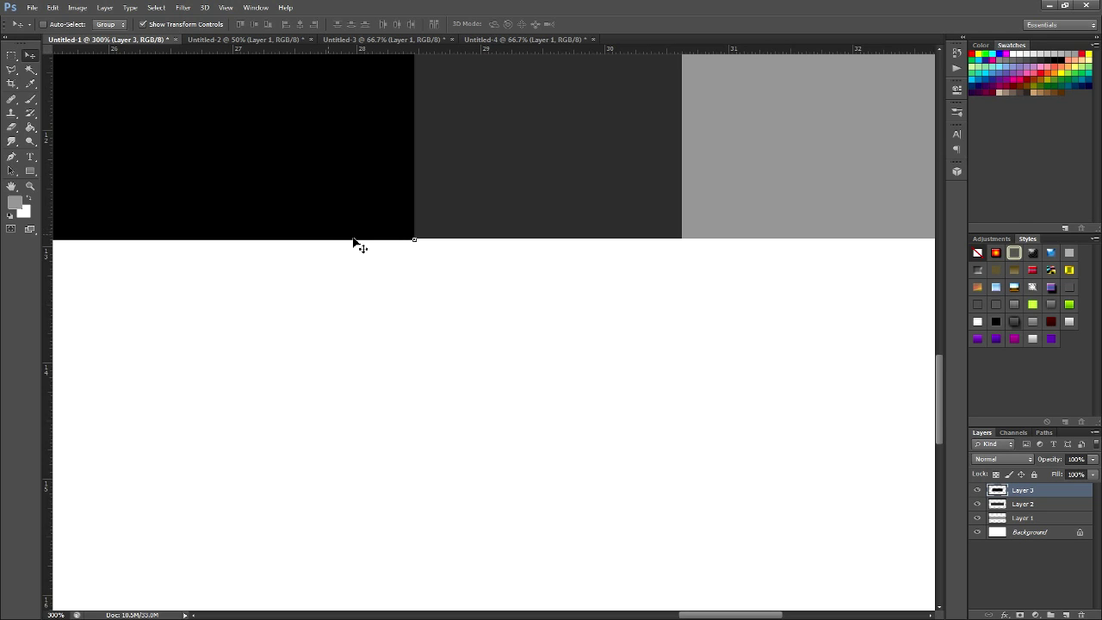
scroll(474, 264, up, 1)
scroll(448, 263, up, 7)
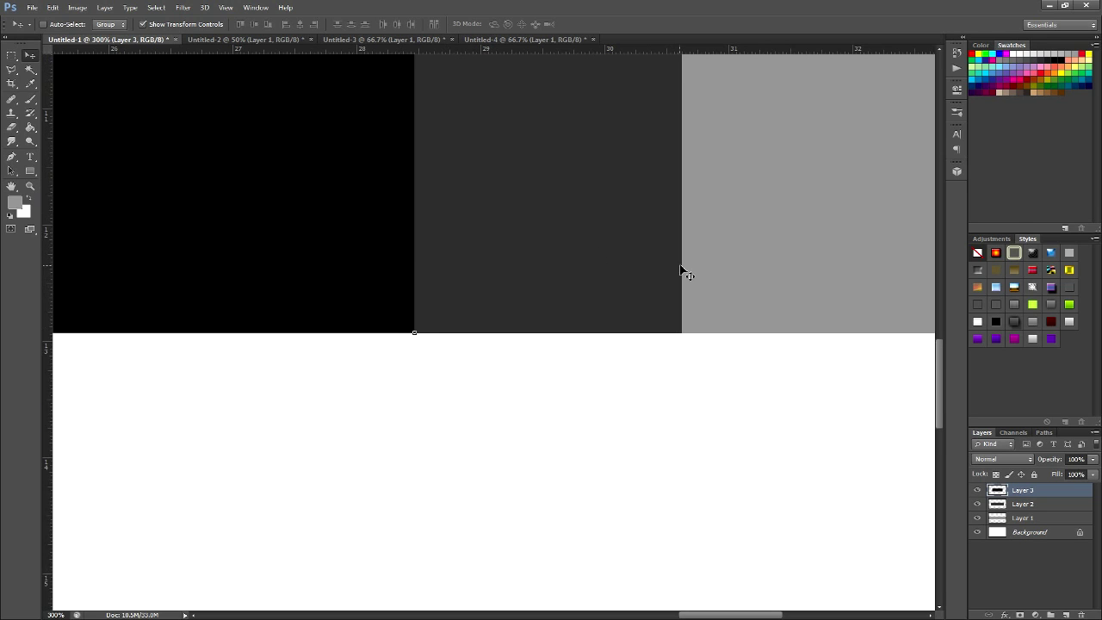
scroll(550, 222, up, 5)
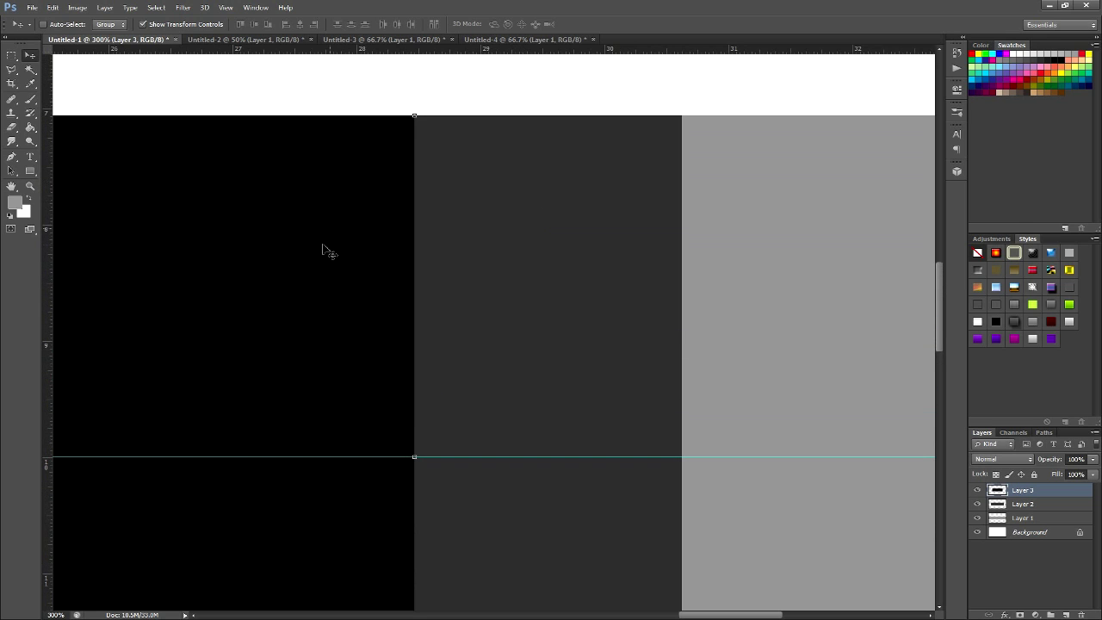
key(ctrl+minus)
key(ctrl+minus)
key(ctrl+minus)
key(ctrl+minus)
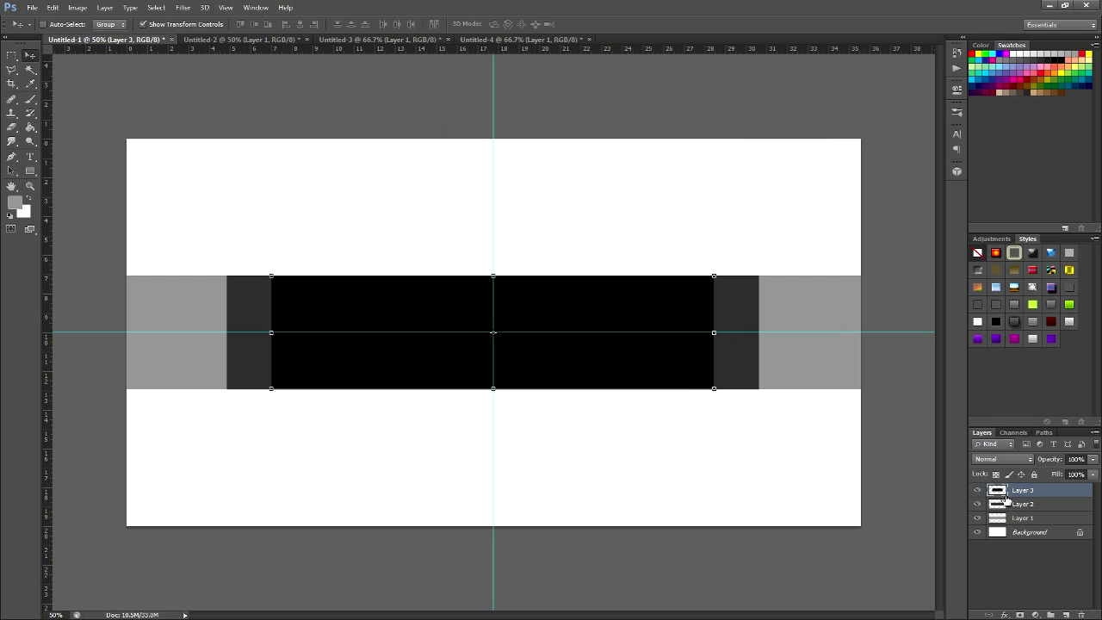
Deselect all layers in the Layers panel, then toggle the rulers off and back on with Ctrl+R
click(1028, 577)
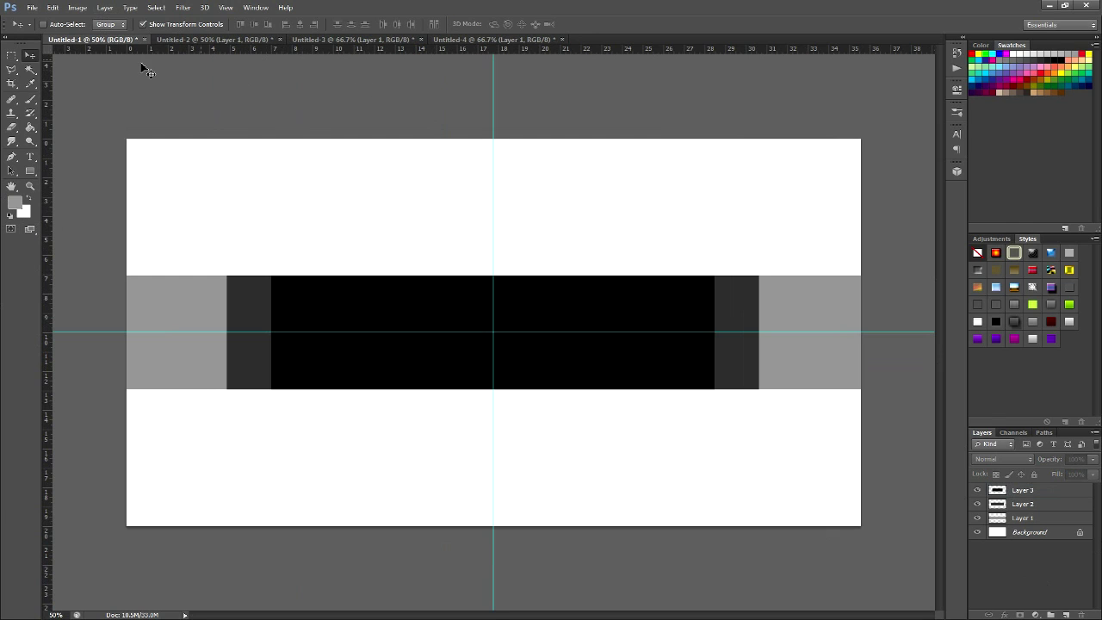
key(ctrl+r)
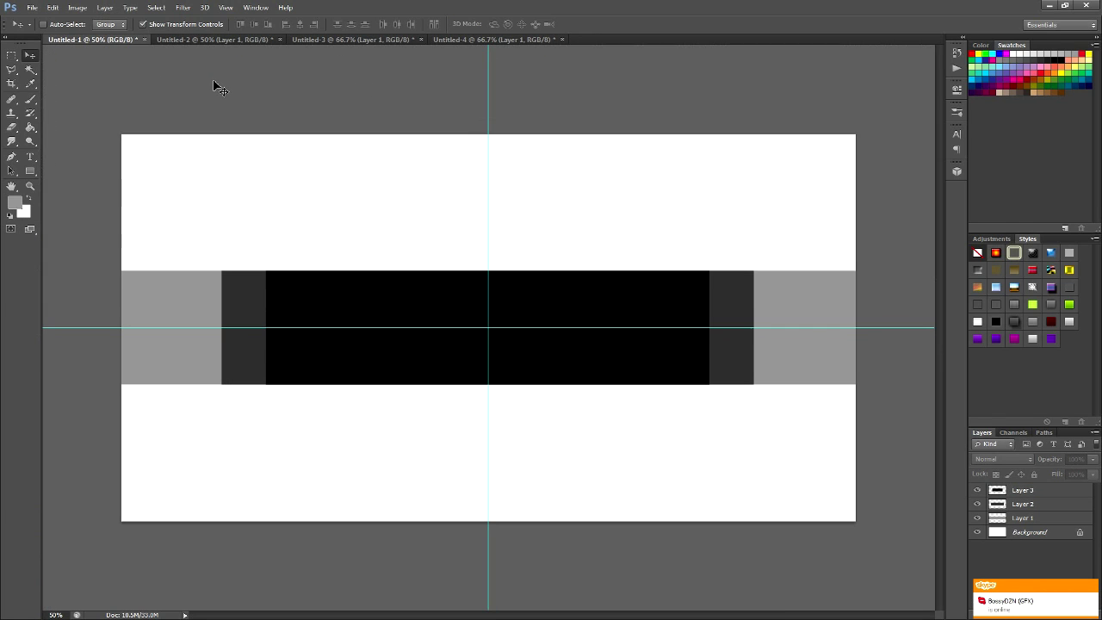
key(ctrl+r)
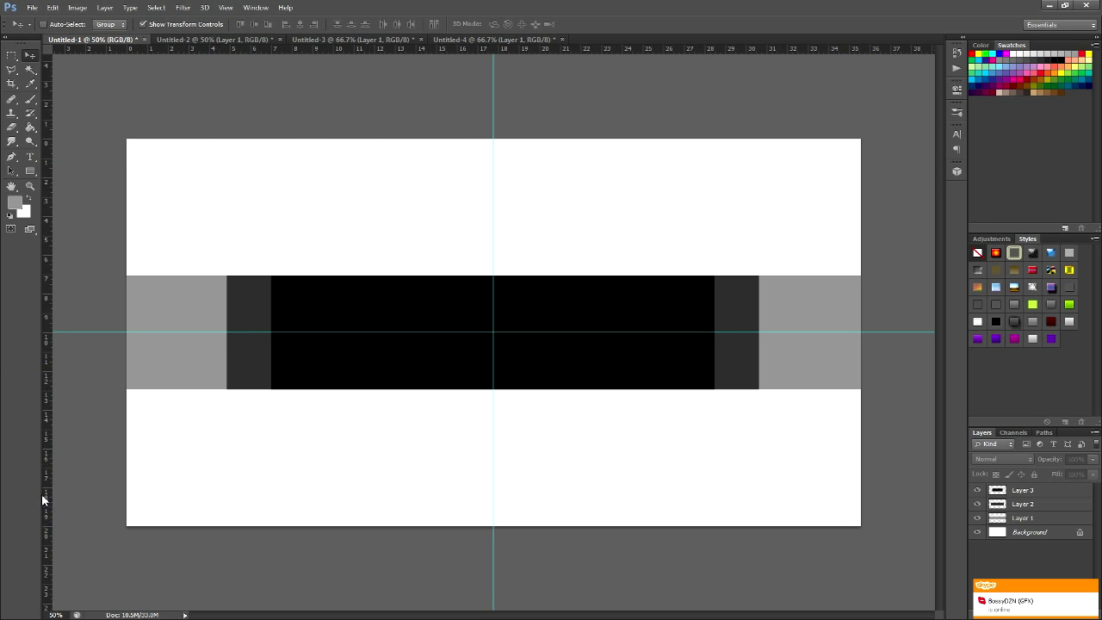
Place vertical guides at the left and right edges of both the black rectangle and the dark band
drag(45, 489, 273, 402)
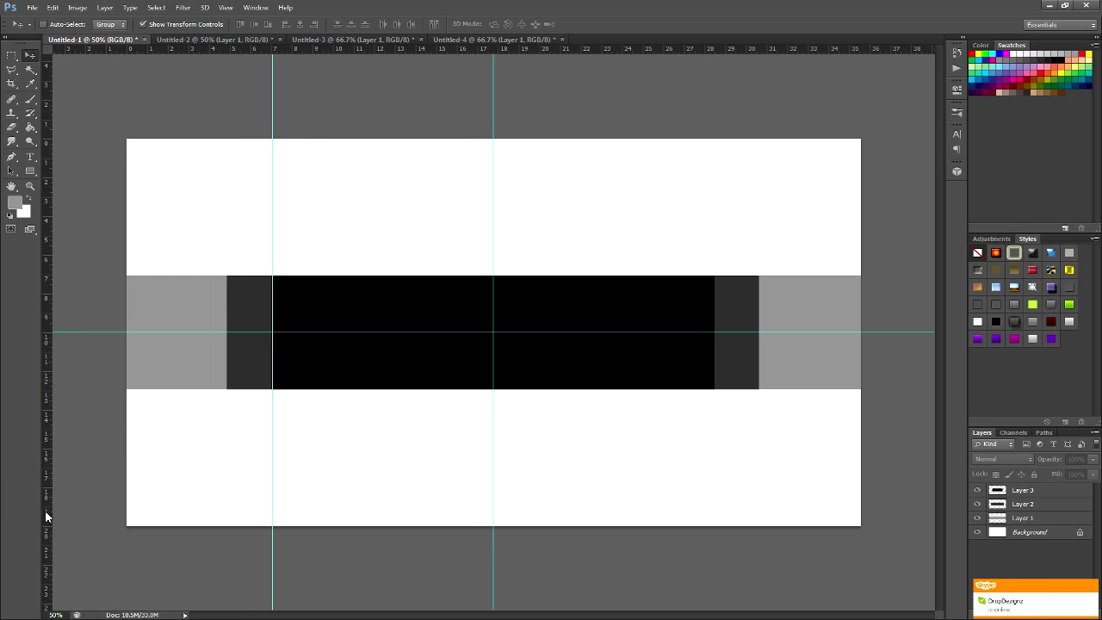
drag(48, 518, 224, 466)
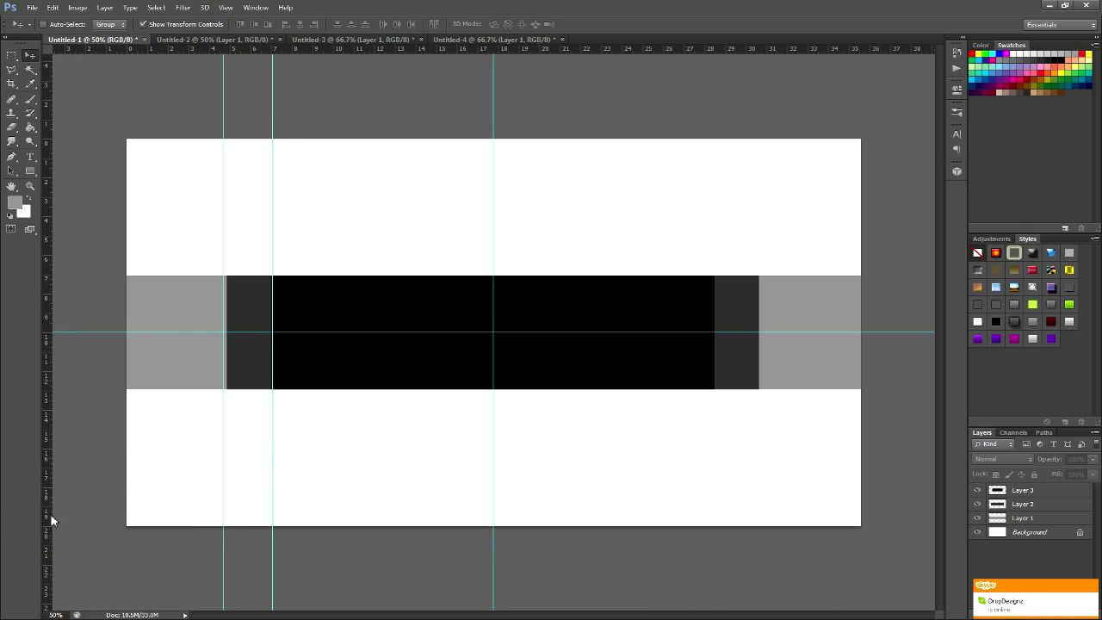
drag(47, 517, 714, 500)
drag(47, 577, 761, 521)
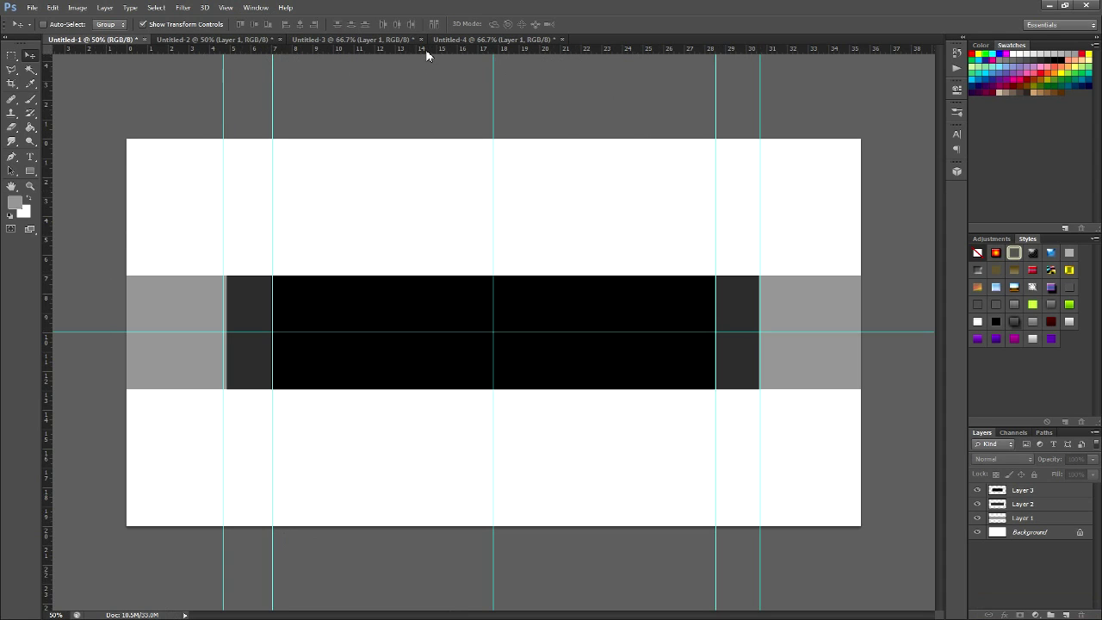
Place horizontal guides along the band's top and bottom edges
drag(425, 49, 414, 283)
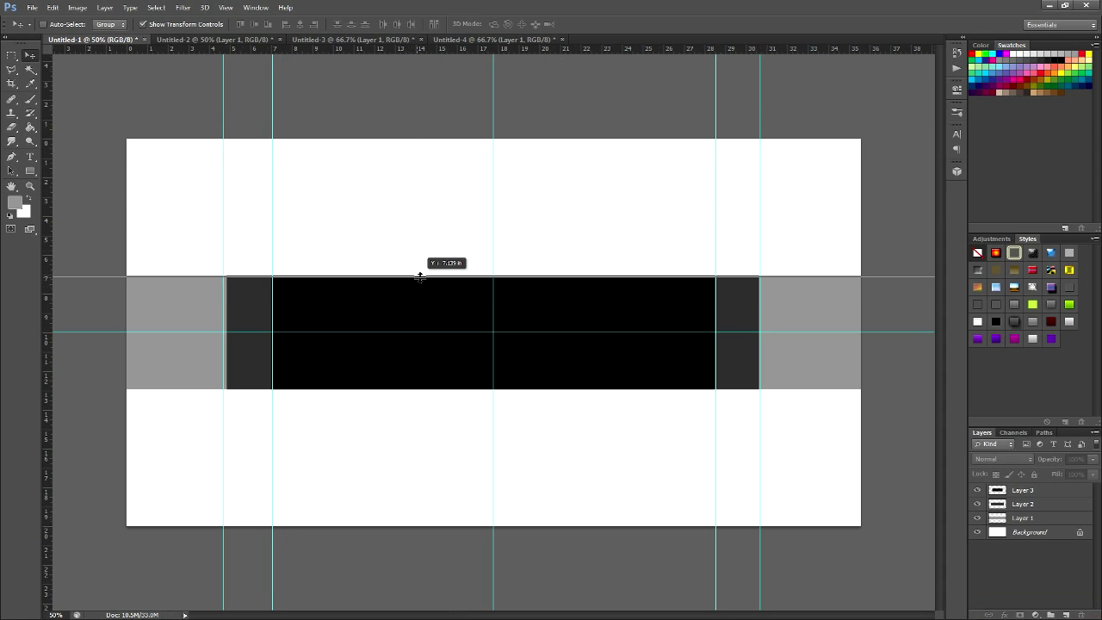
drag(419, 276, 418, 274)
drag(364, 49, 384, 392)
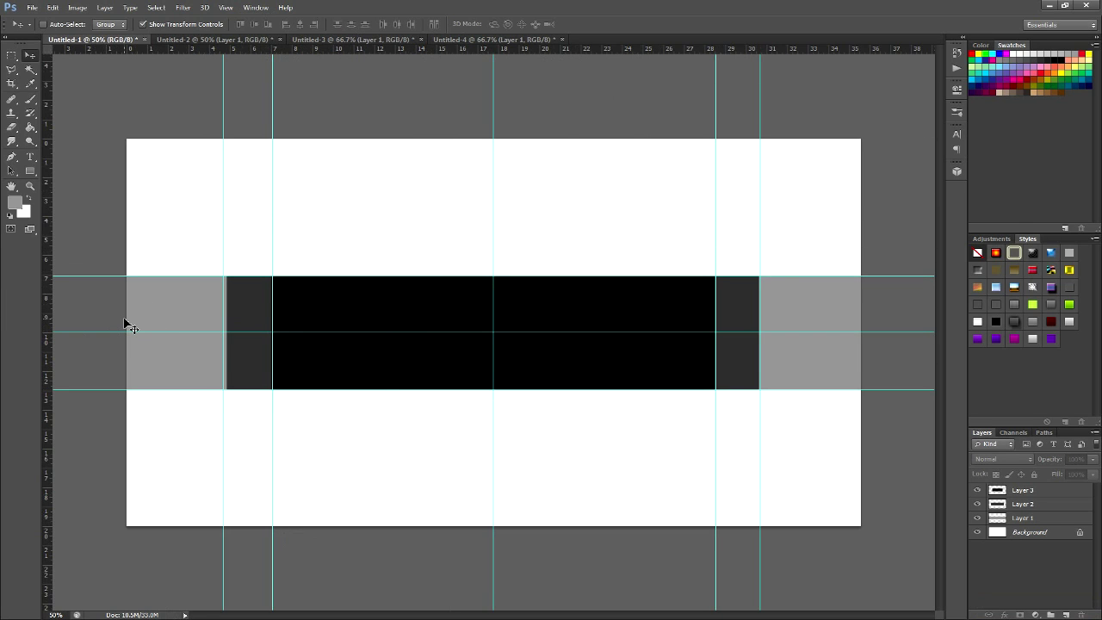
key(ctrl+plus)
key(ctrl+plus)
key(ctrl+plus)
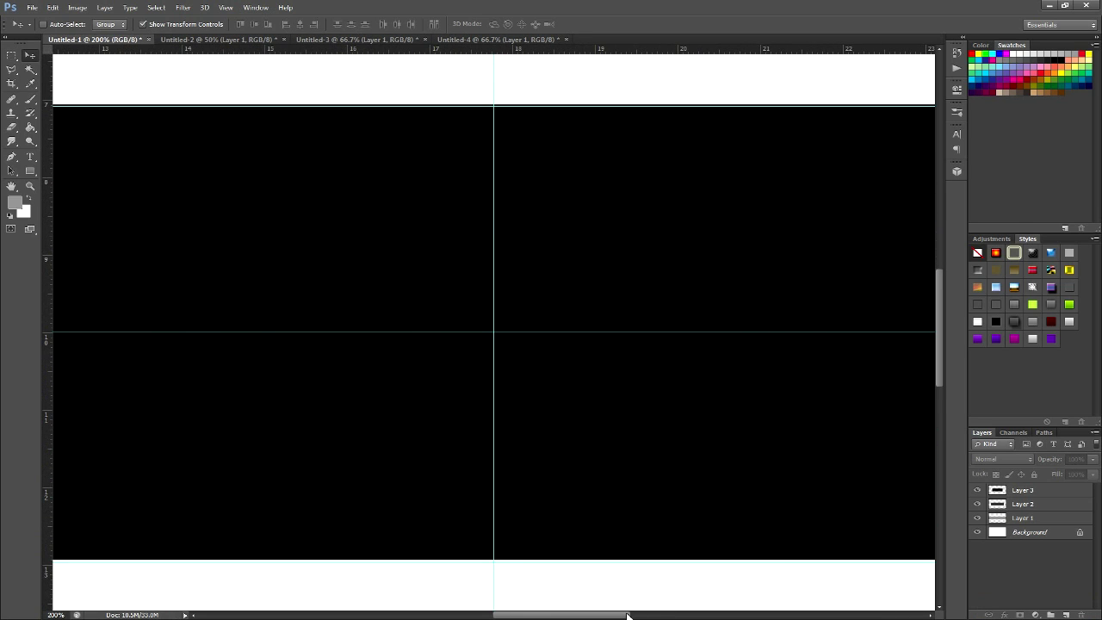
At pixel-level zoom, snap the left vertical guides onto the grey bar's and dark bar's edges
drag(627, 615, 473, 615)
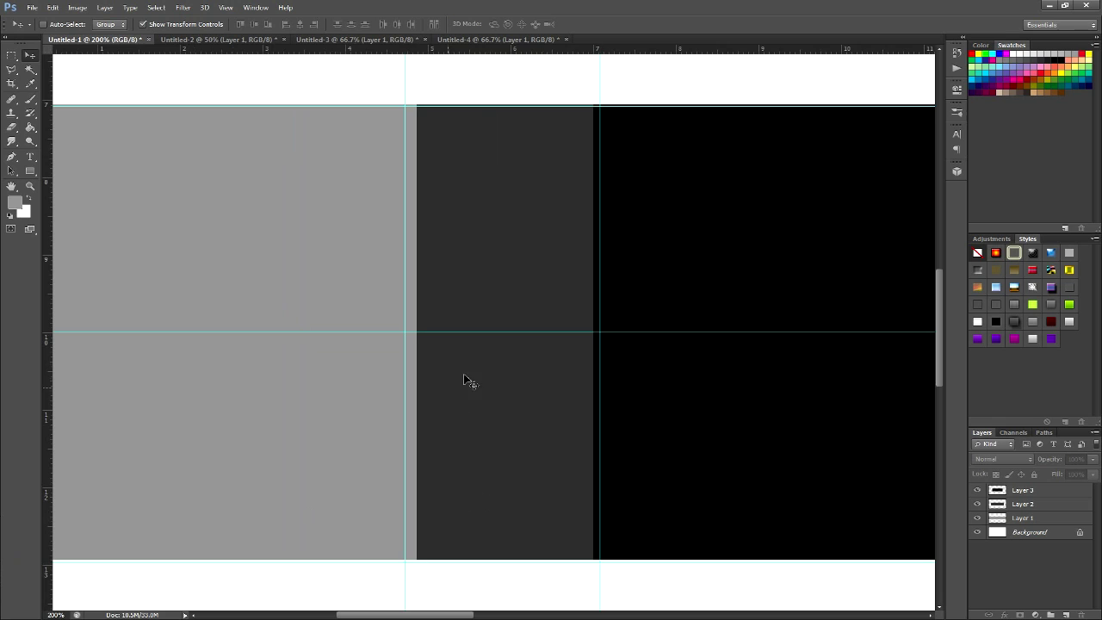
scroll(468, 382, down, 1)
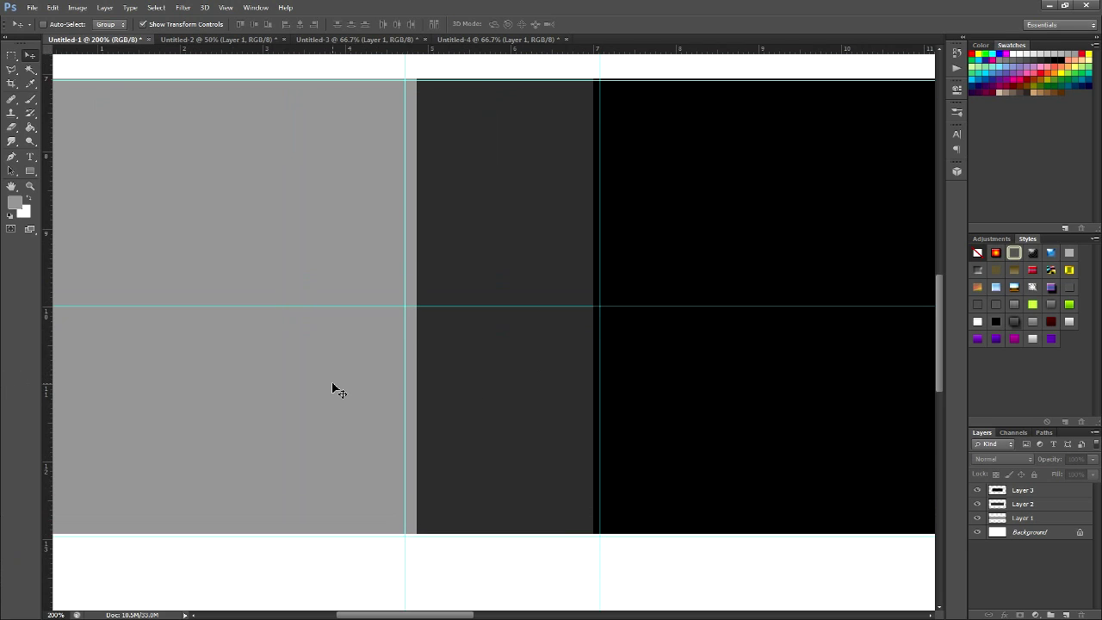
key(ctrl+plus)
key(ctrl+plus)
key(ctrl+plus)
key(ctrl+plus)
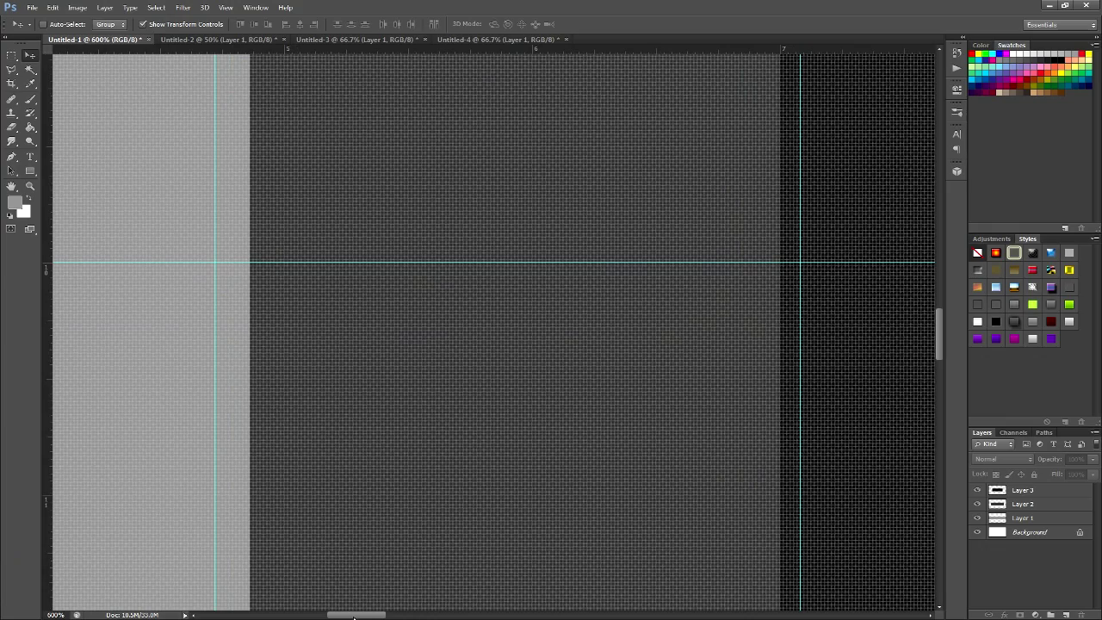
scroll(353, 616, left, 3)
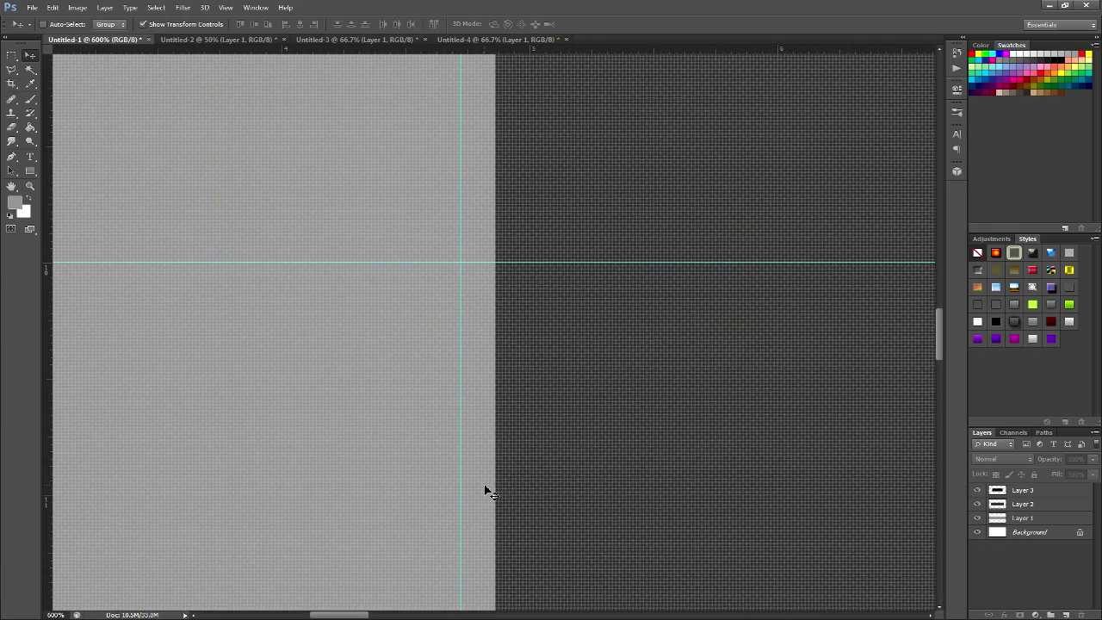
key(ctrl+plus)
key(ctrl+plus)
key(ctrl+plus)
key(ctrl+plus)
key(ctrl+plus)
key(ctrl+plus)
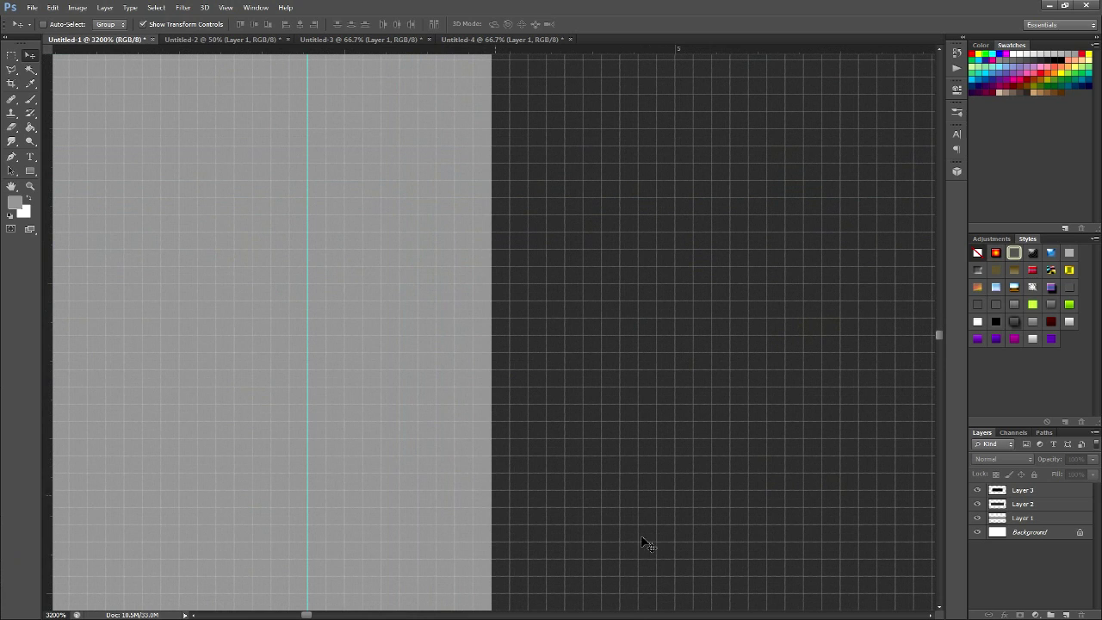
click(305, 305)
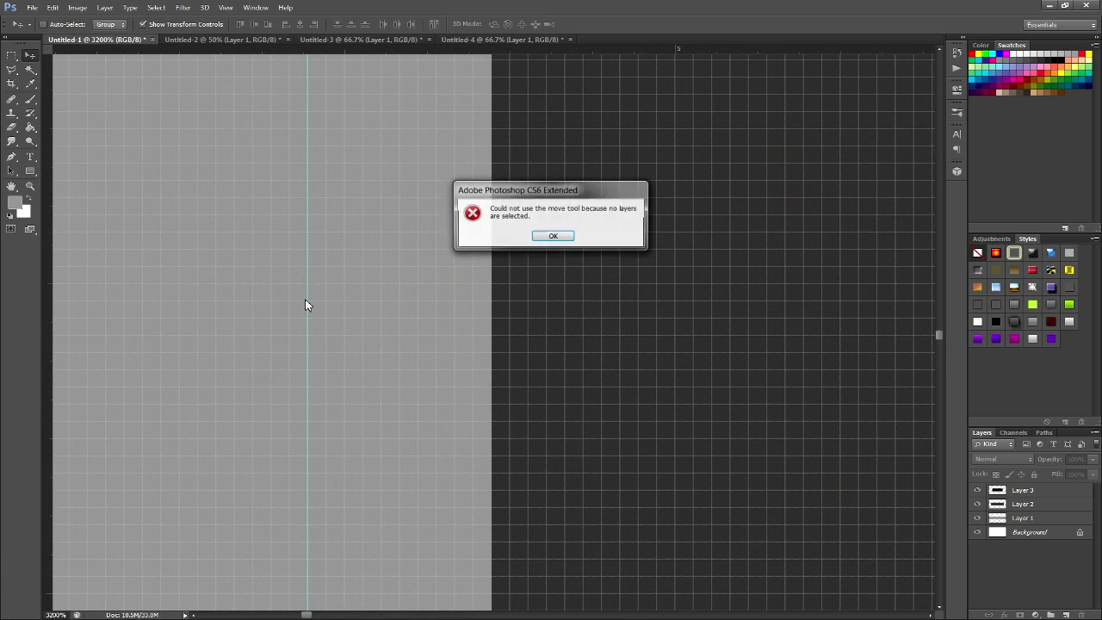
click(556, 236)
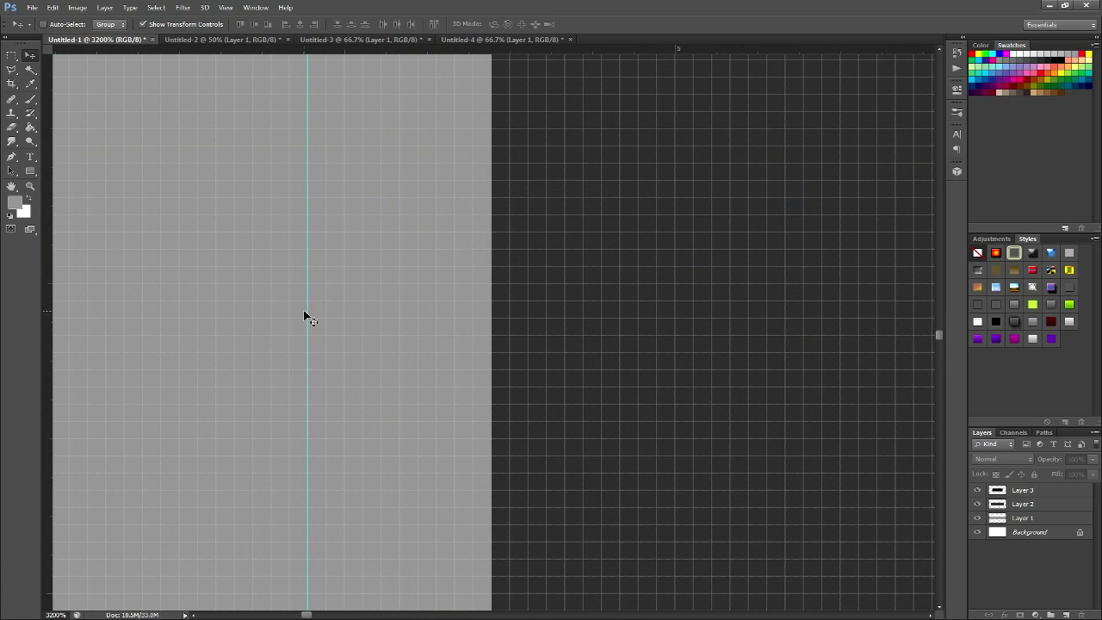
drag(309, 315, 490, 325)
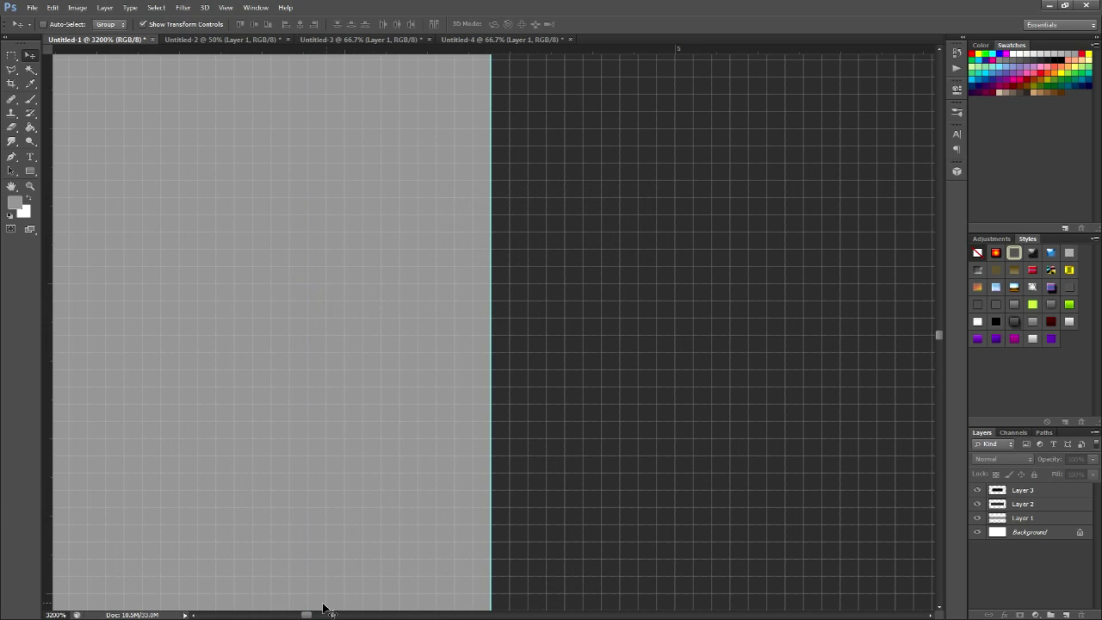
drag(305, 615, 347, 615)
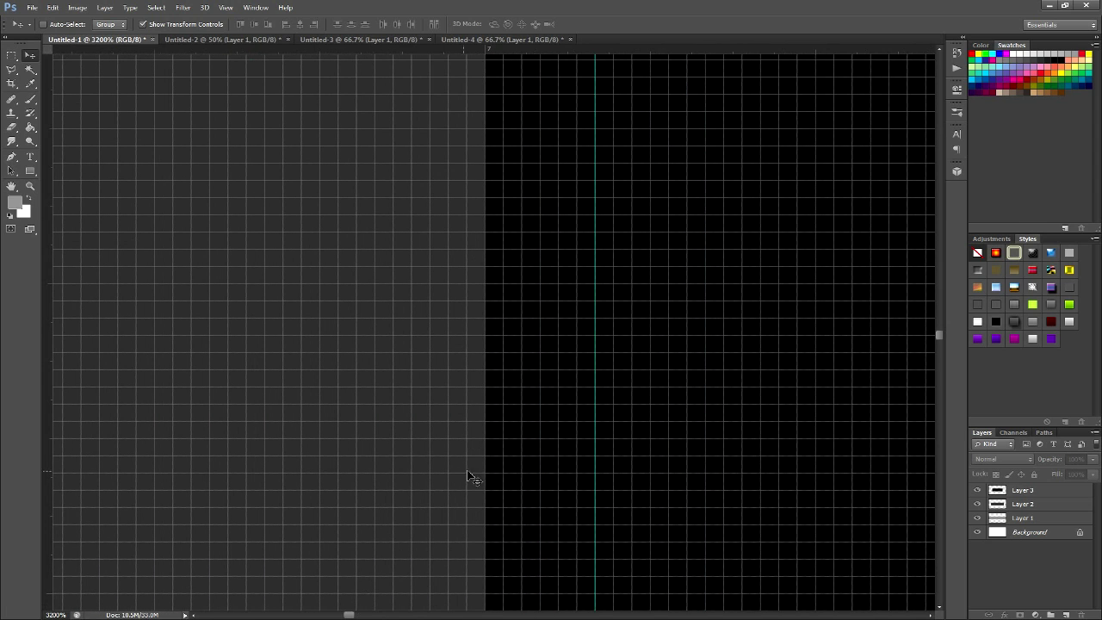
drag(598, 438, 485, 429)
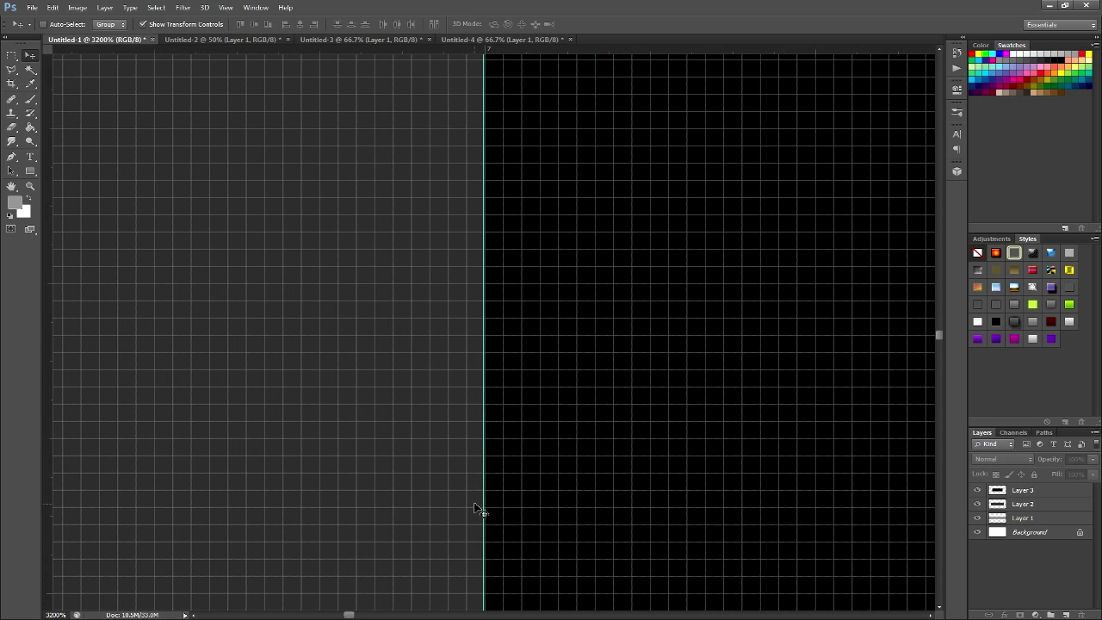
drag(485, 486, 485, 492)
Snap the right-side vertical guides onto the black area's edge and the dark/grey border
drag(347, 614, 775, 591)
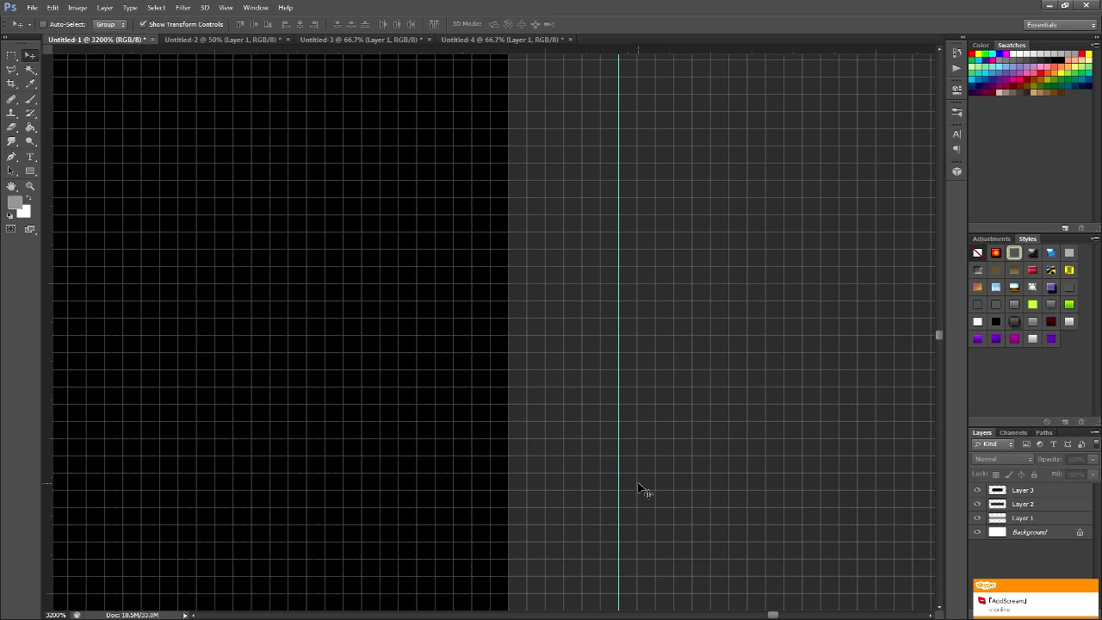
drag(619, 478, 509, 500)
drag(769, 617, 814, 614)
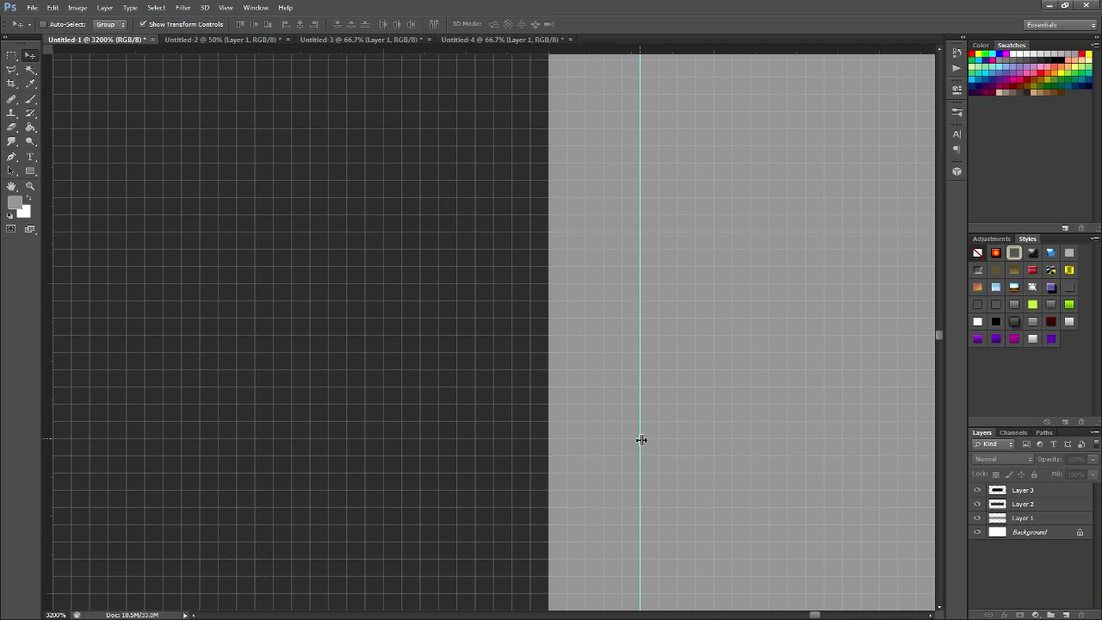
drag(642, 440, 550, 459)
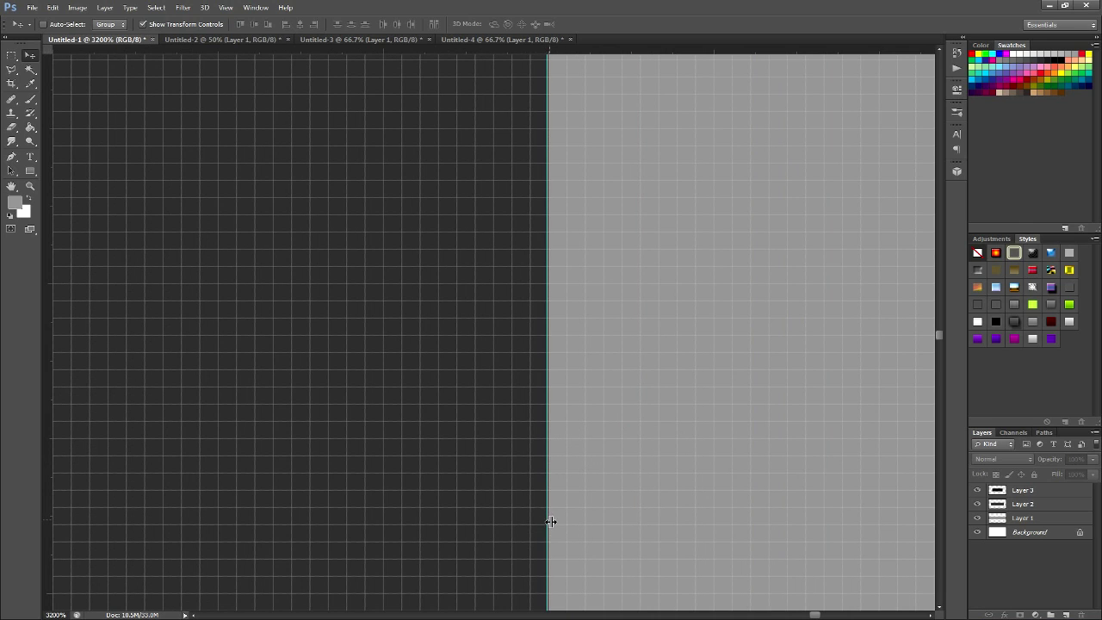
drag(551, 521, 548, 523)
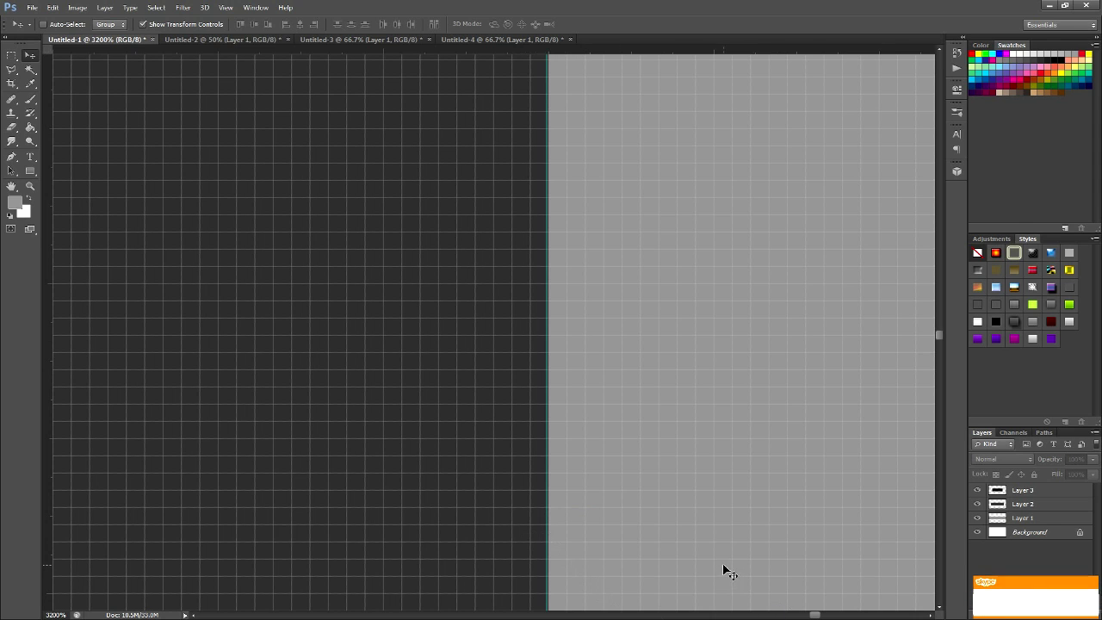
drag(814, 616, 801, 615)
At 3200%, move the upper and lower horizontal guides exactly onto the band's top and bottom edges
scroll(261, 162, down, 1)
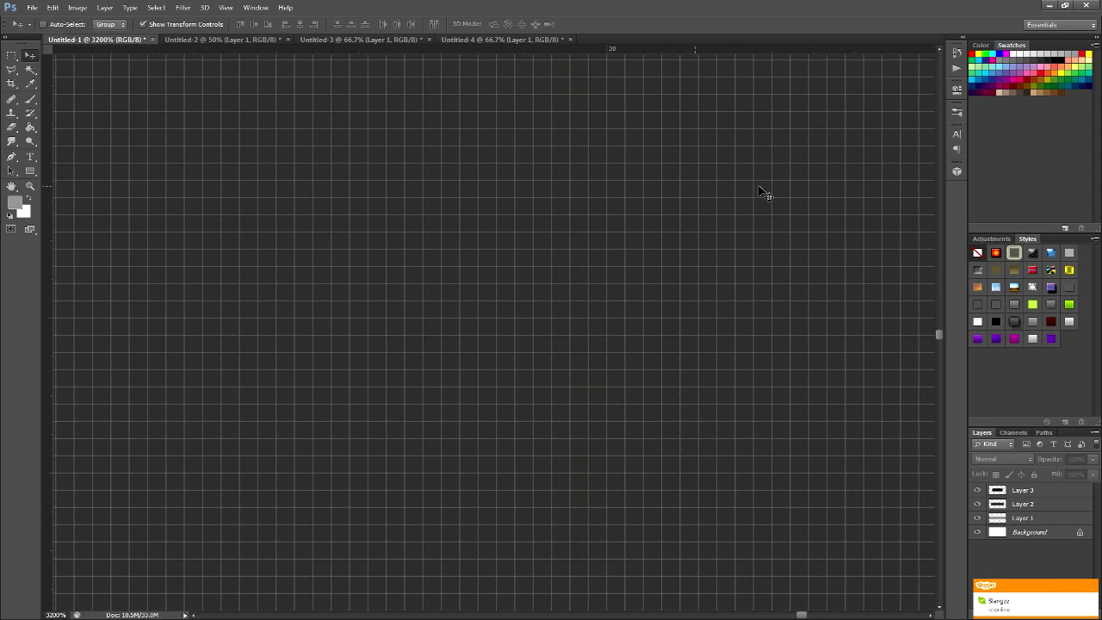
click(940, 49)
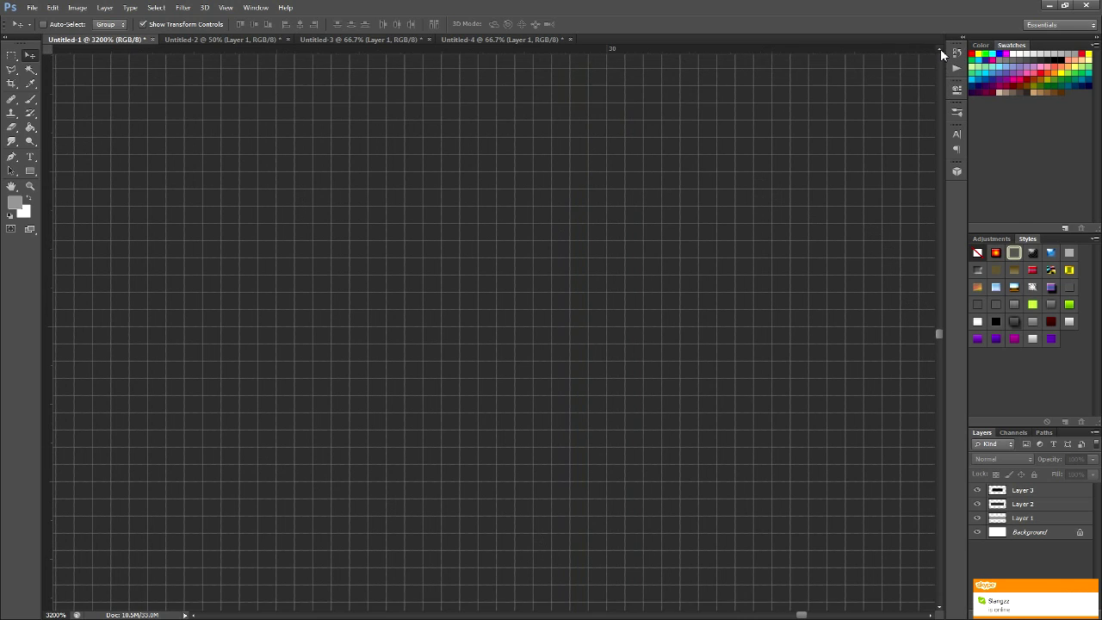
drag(940, 48, 941, 49)
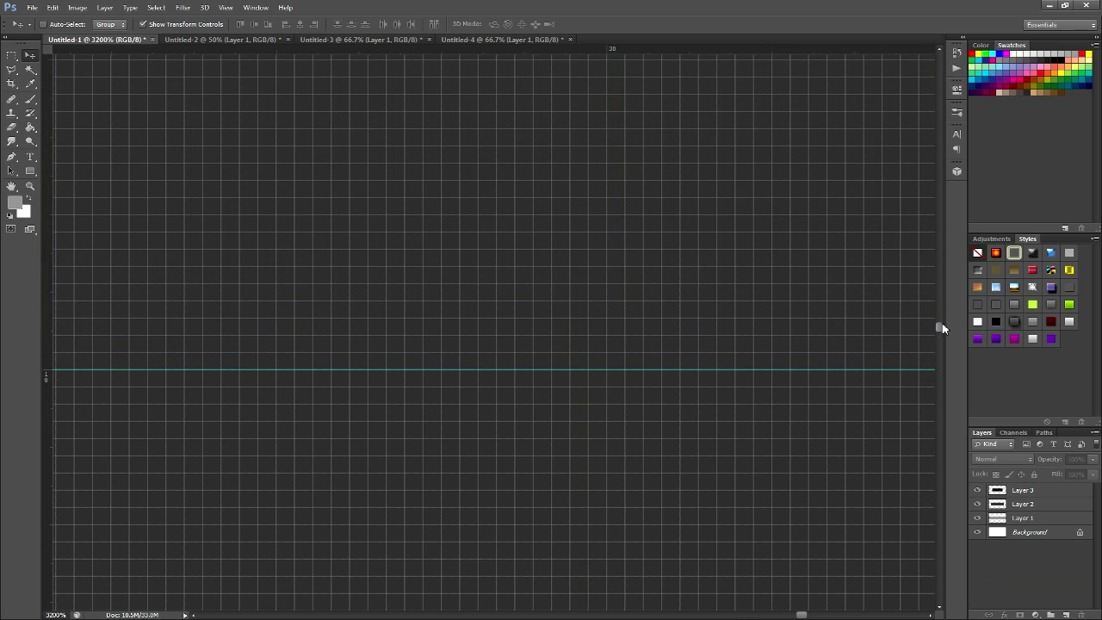
drag(943, 328, 952, 251)
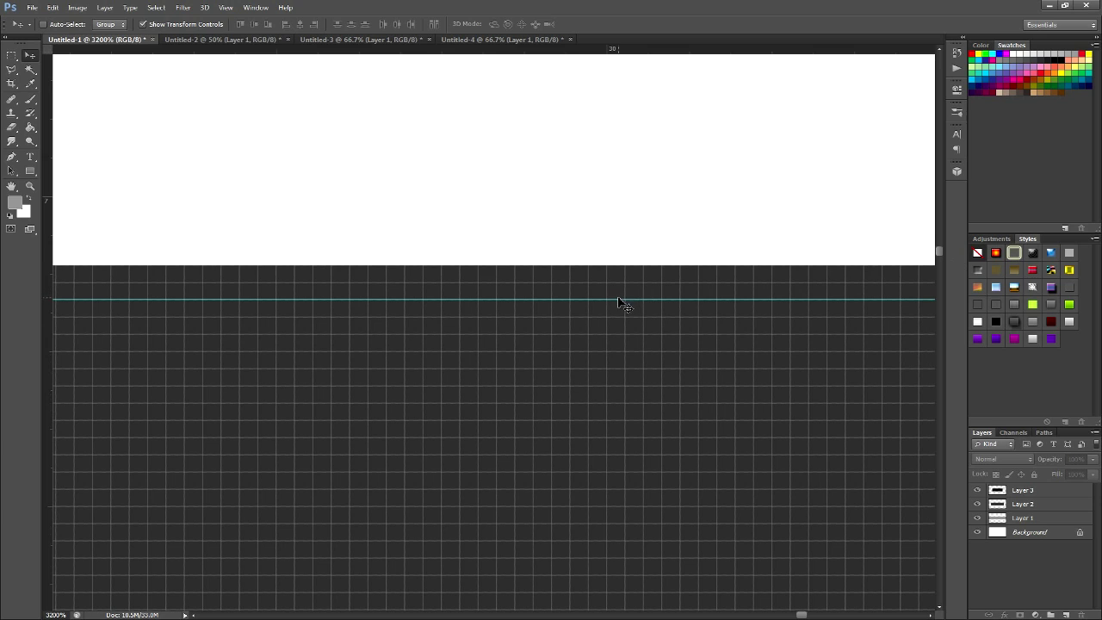
drag(619, 301, 622, 267)
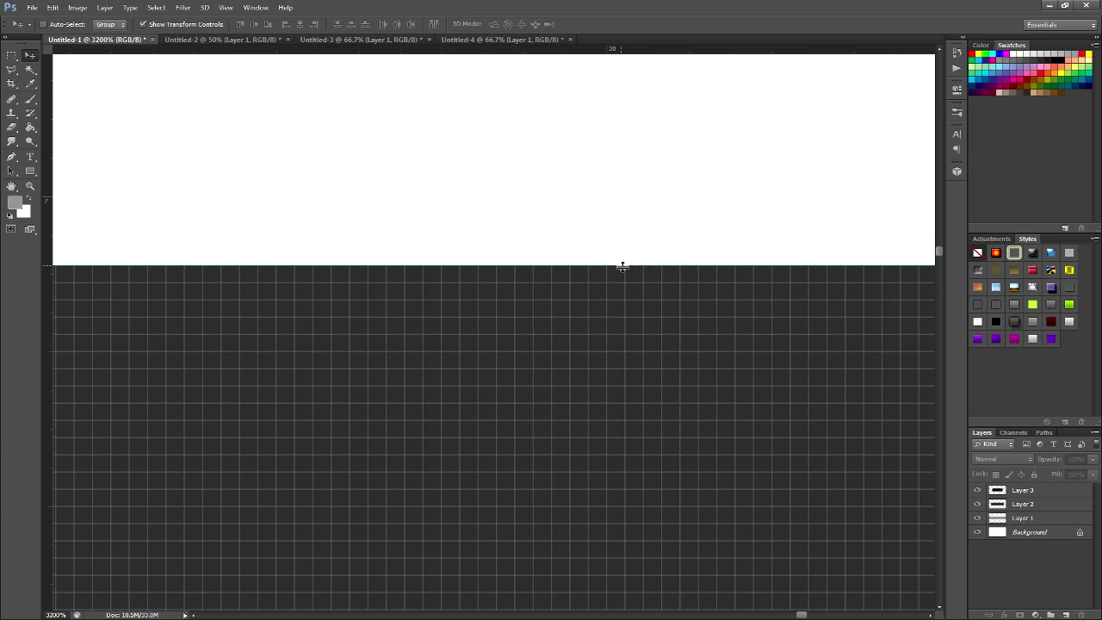
drag(939, 256, 917, 410)
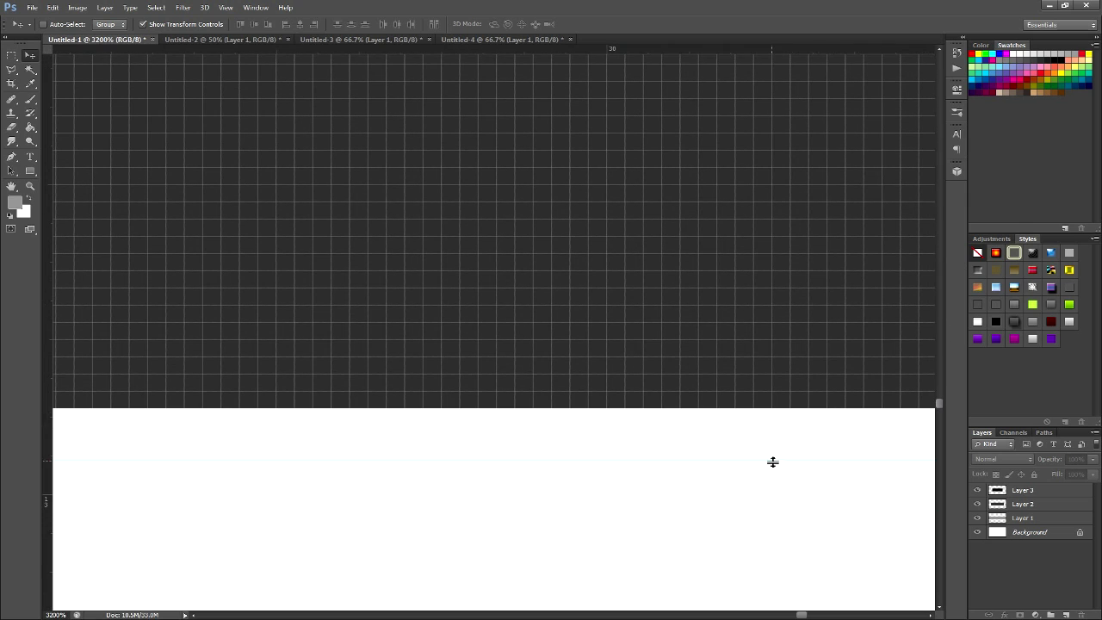
drag(772, 462, 781, 408)
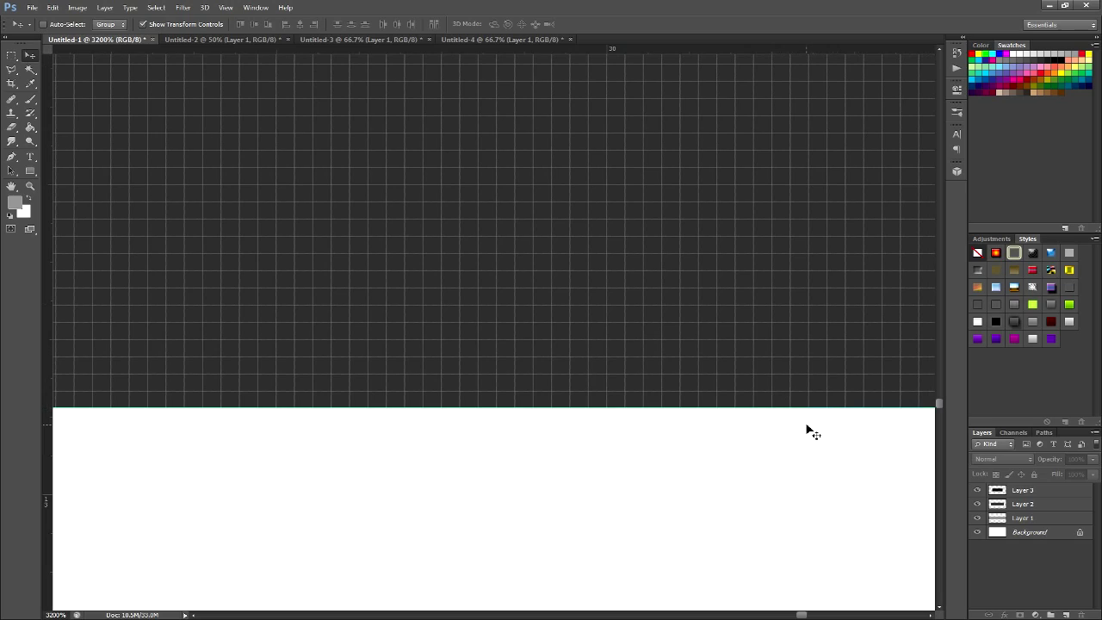
key(ctrl+minus)
key(ctrl+minus)
key(ctrl+minus)
key(ctrl+minus)
key(ctrl+minus)
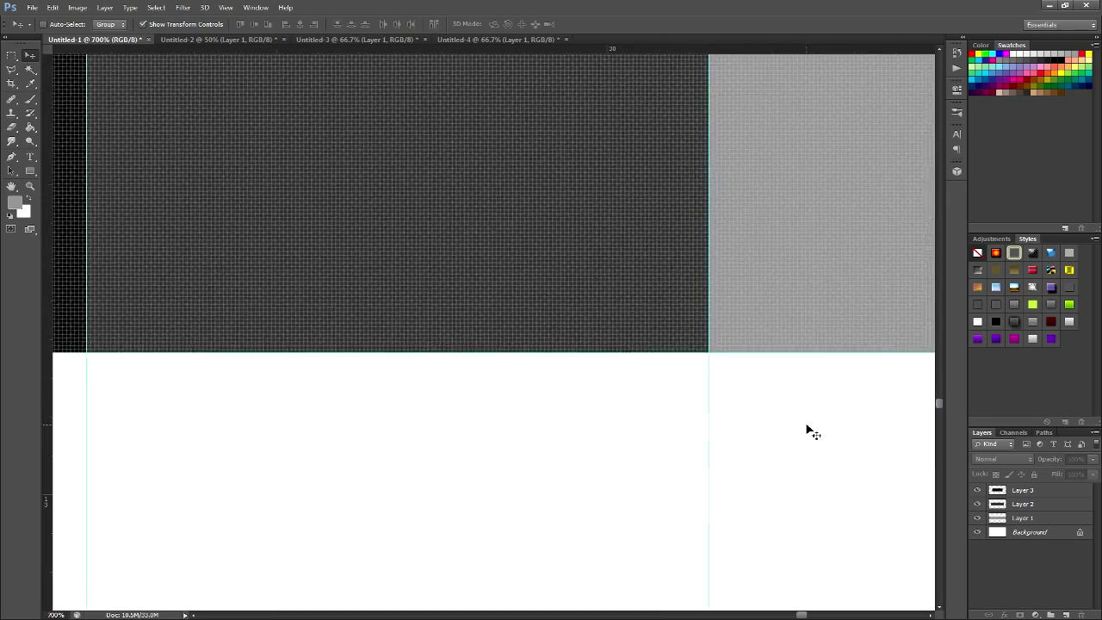
Zoom out until the whole banner fits at 50%, then select the Background layer and Layer 3
key(ctrl+minus)
key(ctrl+minus)
key(ctrl+minus)
key(ctrl+minus)
key(ctrl+minus)
key(ctrl+minus)
key(ctrl+minus)
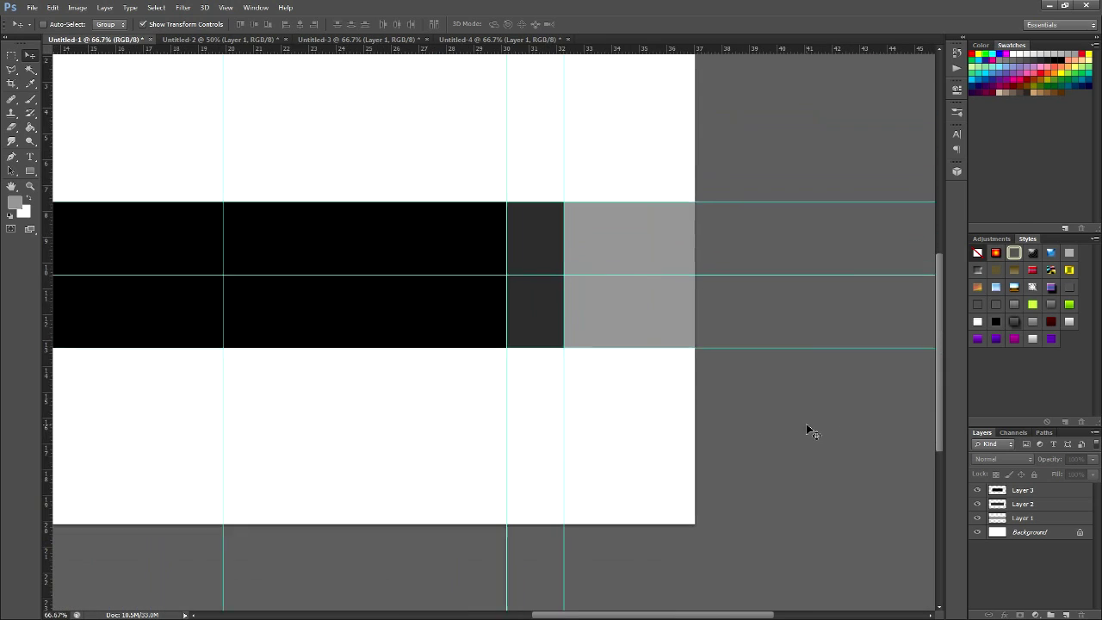
key(ctrl+minus)
key(ctrl+plus)
key(ctrl+minus)
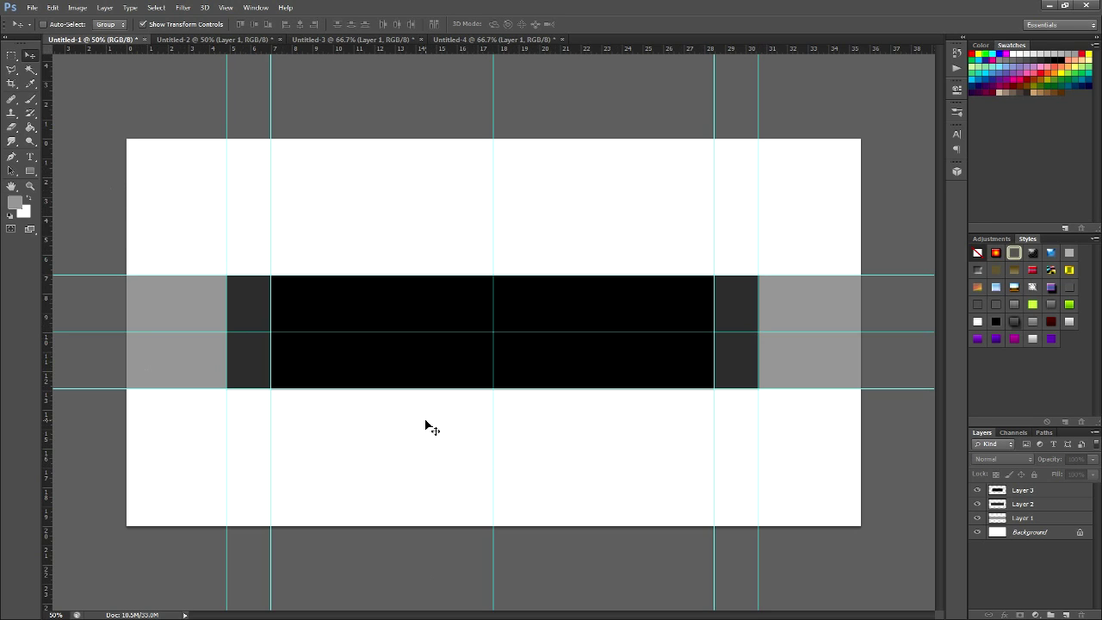
click(1023, 537)
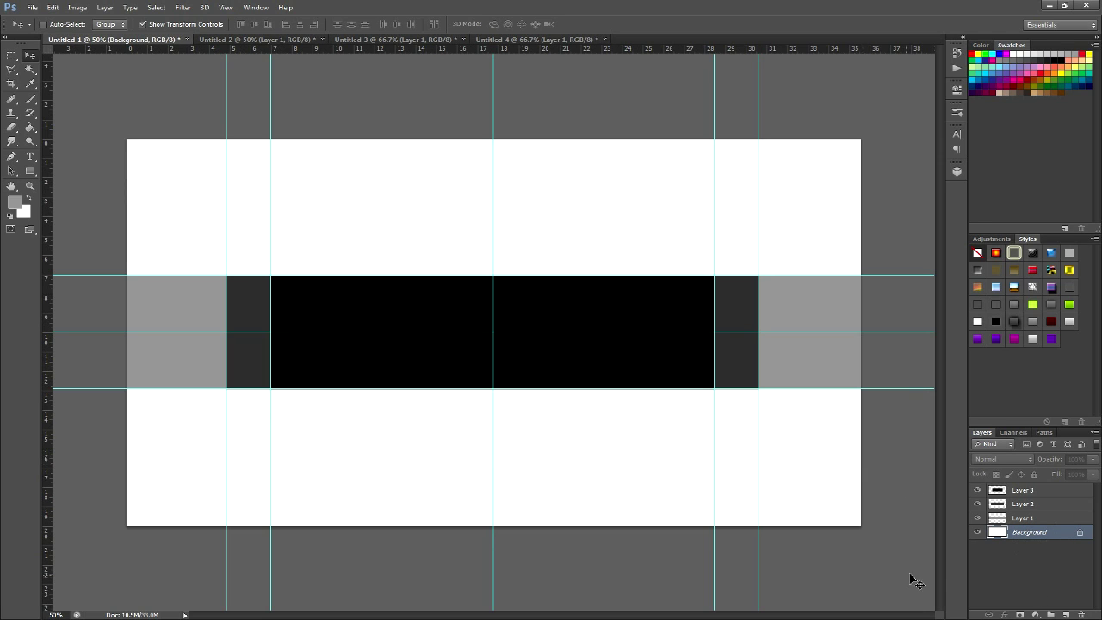
click(1034, 496)
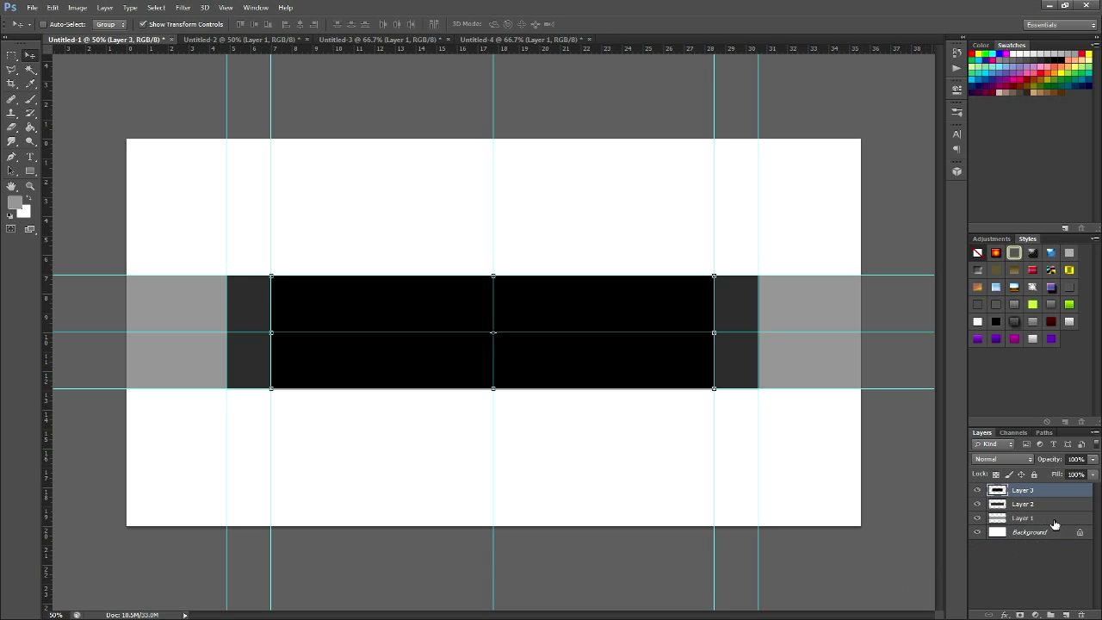
Delete the three rectangle layers and add a new empty Layer 1 above Background
shift+click(1055, 518)
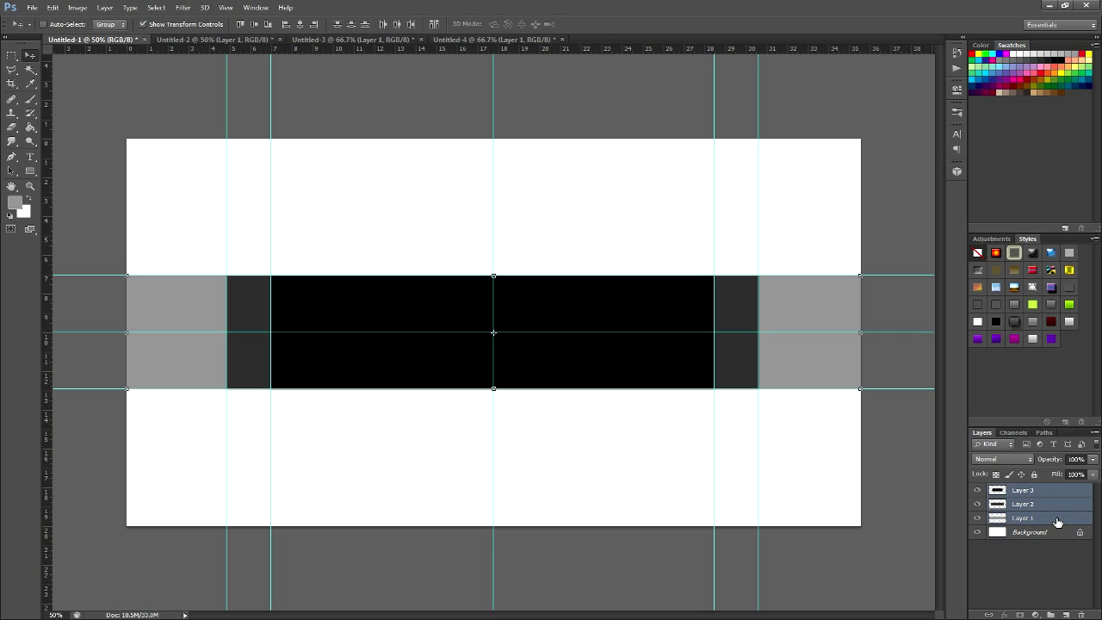
key(Delete)
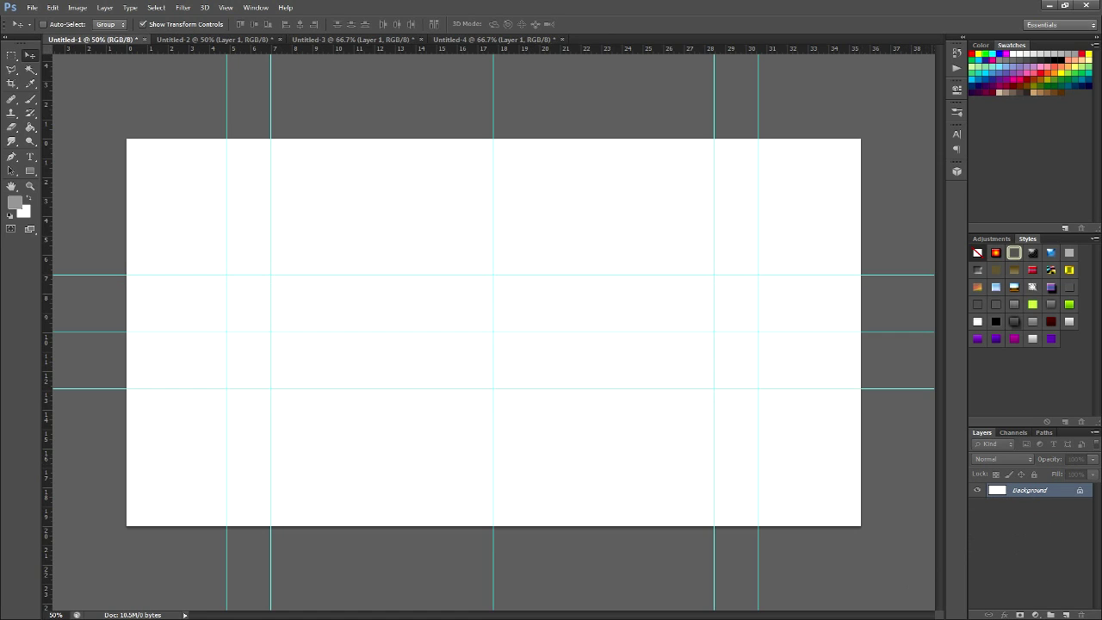
click(1061, 615)
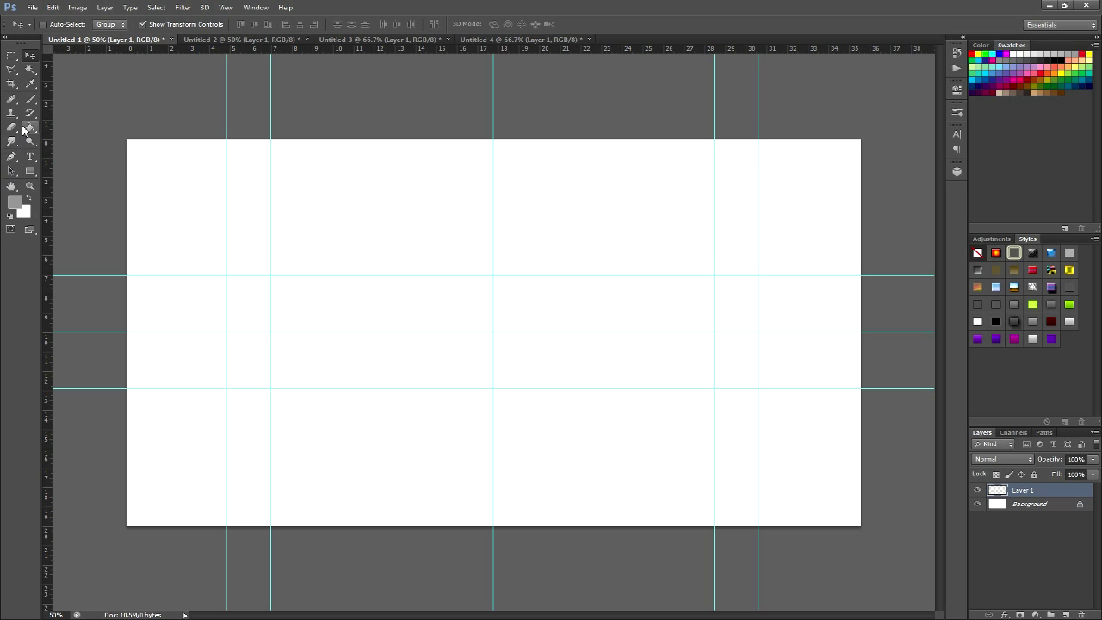
Set the foreground colour to black and fill Layer 1 with the Paint Bucket
click(29, 126)
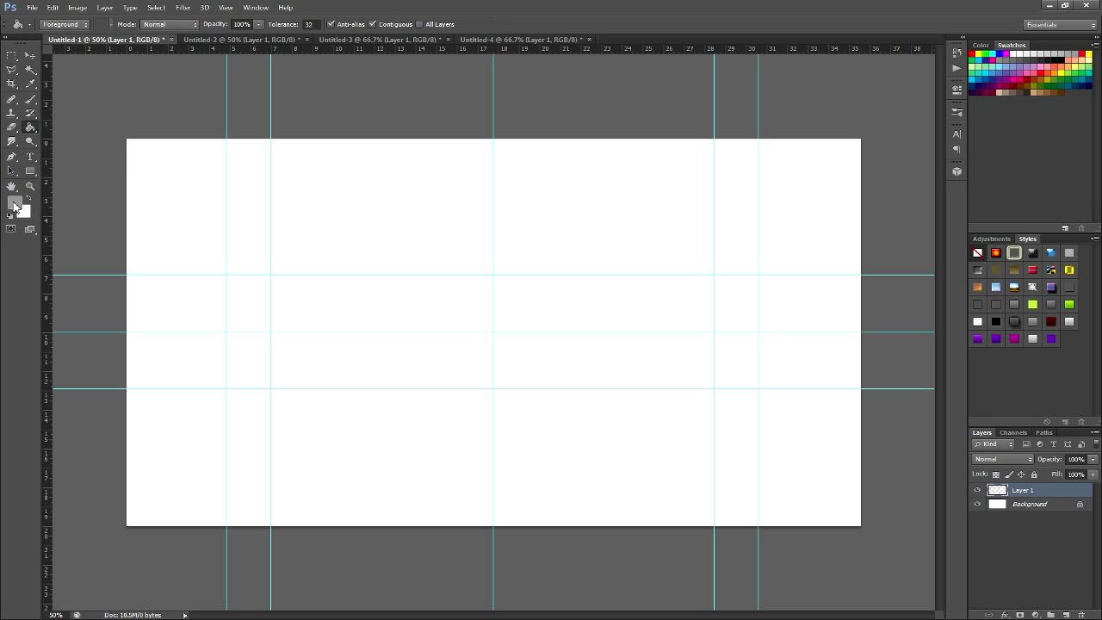
click(15, 206)
drag(113, 213, 2, 328)
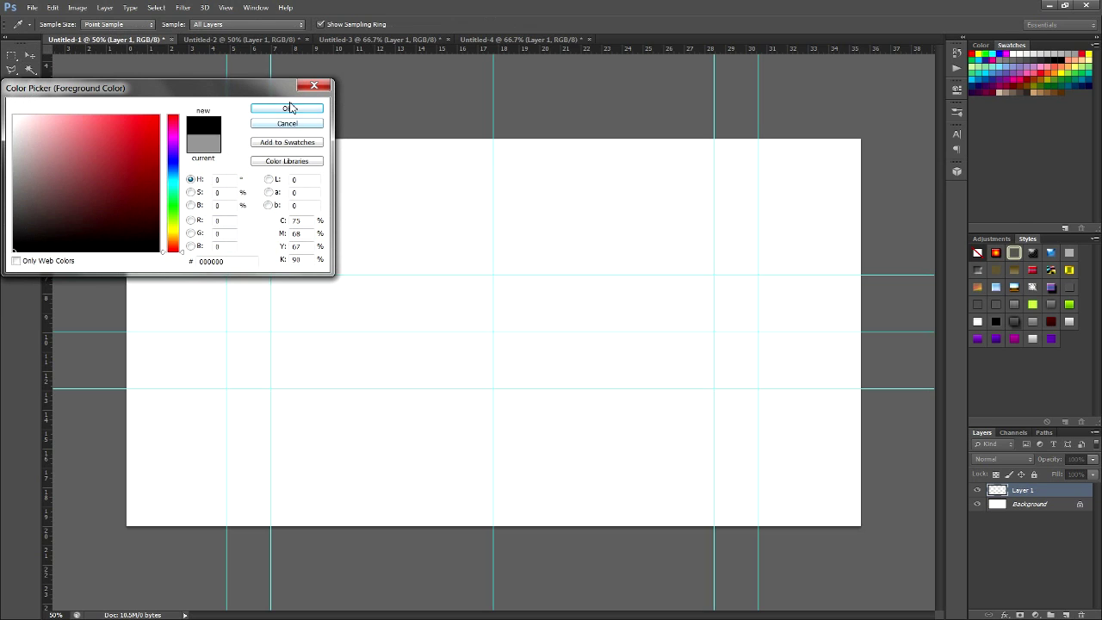
click(291, 107)
key(g)
click(338, 210)
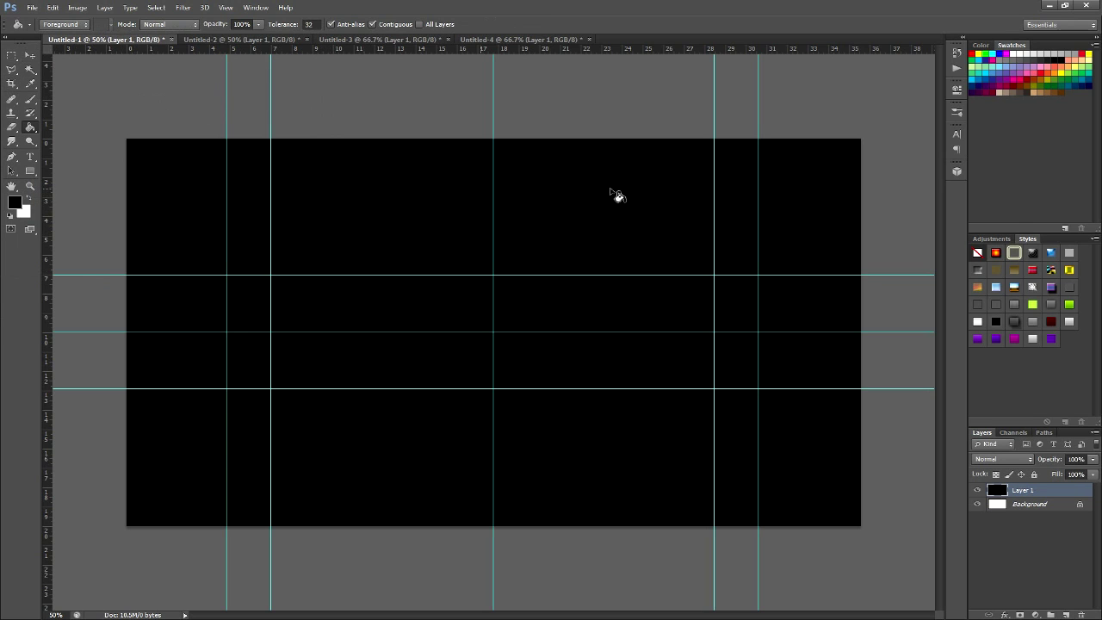
Add two new empty layers above the black Layer 1
click(1067, 614)
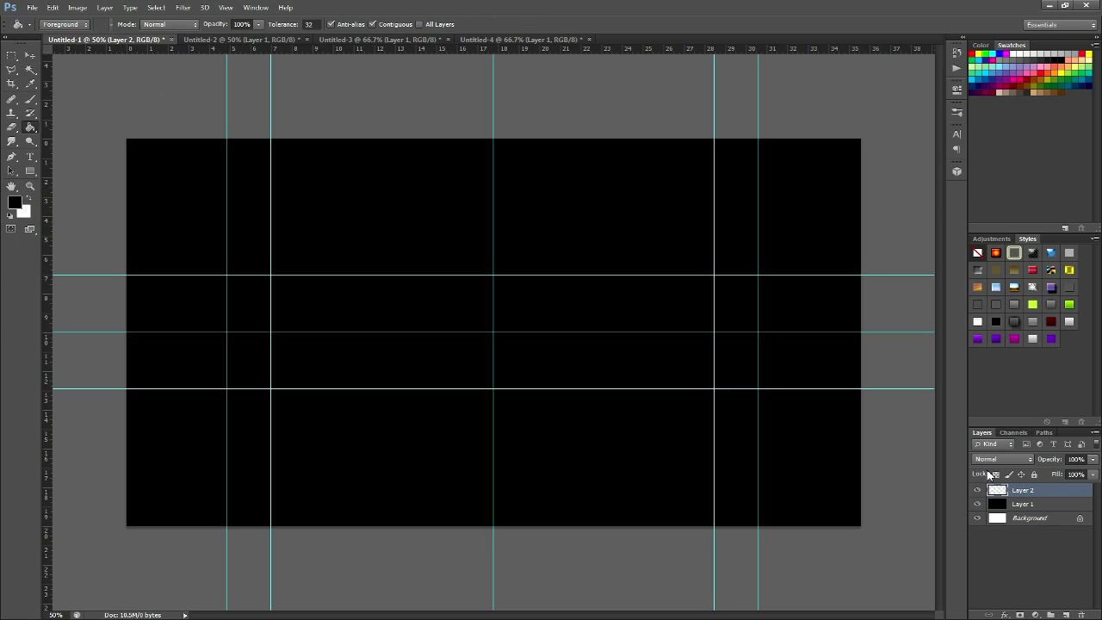
click(1041, 506)
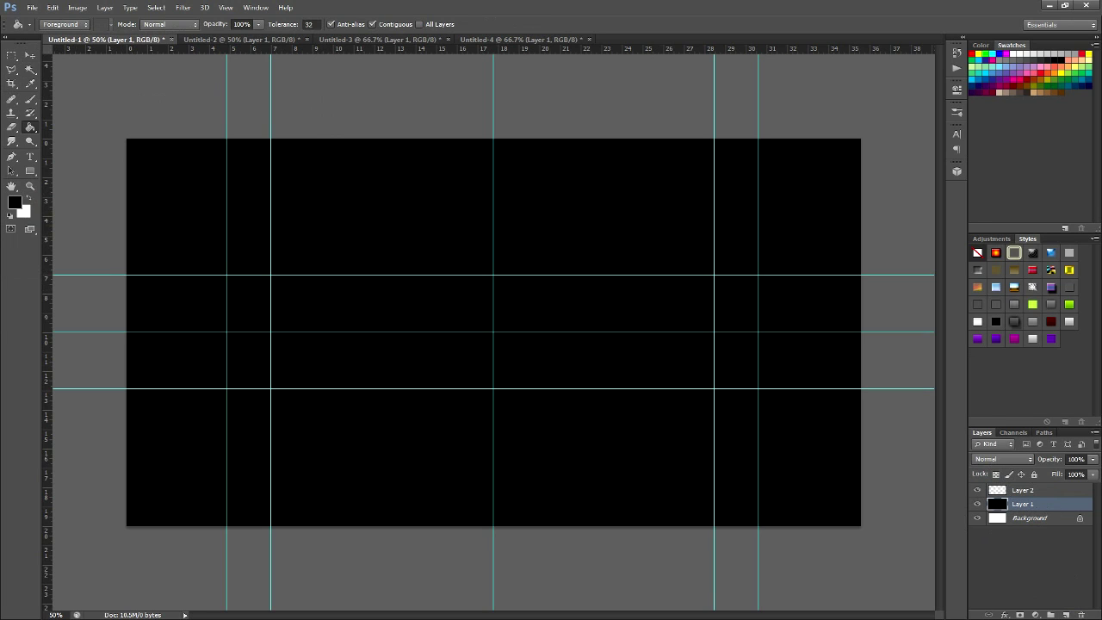
click(1067, 615)
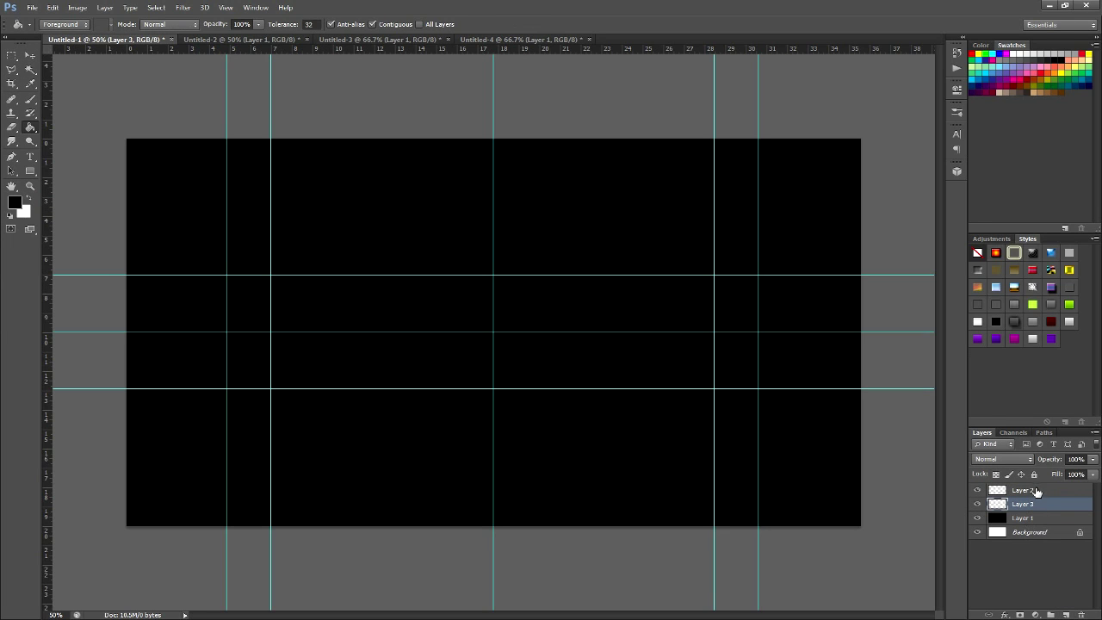
Delete the spare Layer 2 and switch to the Gradient Tool in Radial mode
click(1038, 491)
key(Delete)
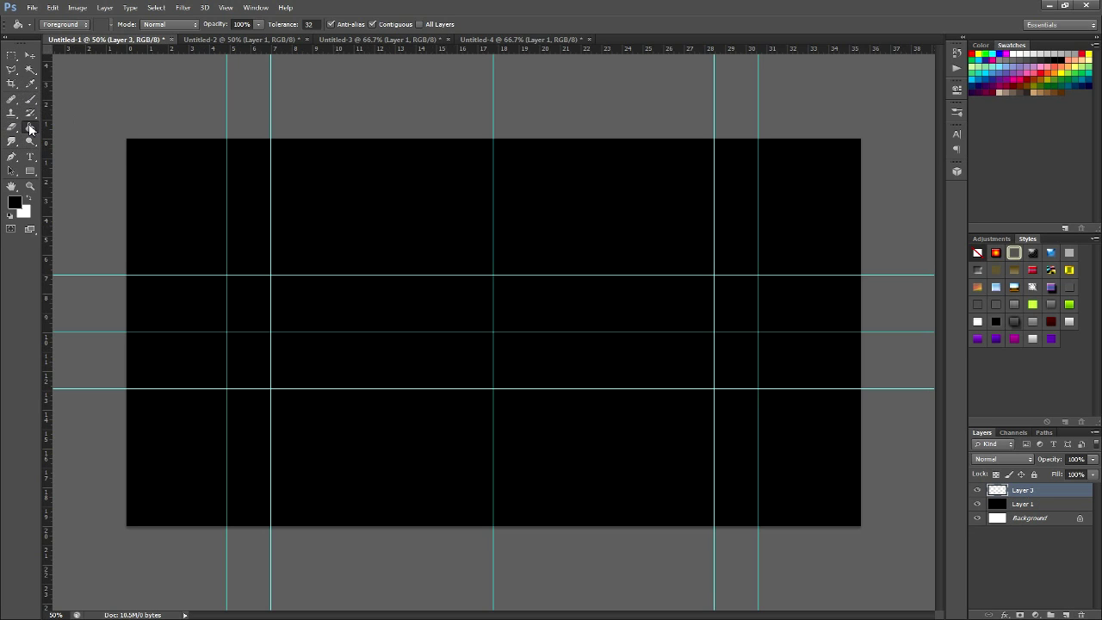
drag(30, 130, 65, 129)
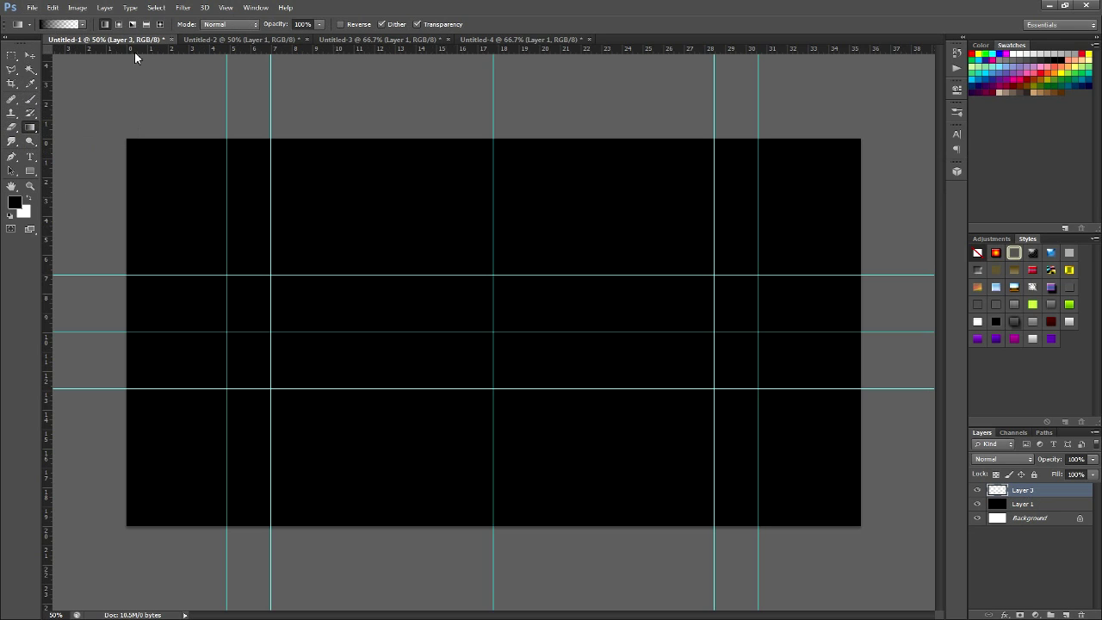
click(119, 24)
drag(496, 337, 532, 349)
Draw a white radial glow from the canvas centre and lower the layer's opacity to 27%
click(15, 202)
drag(123, 184, 14, 116)
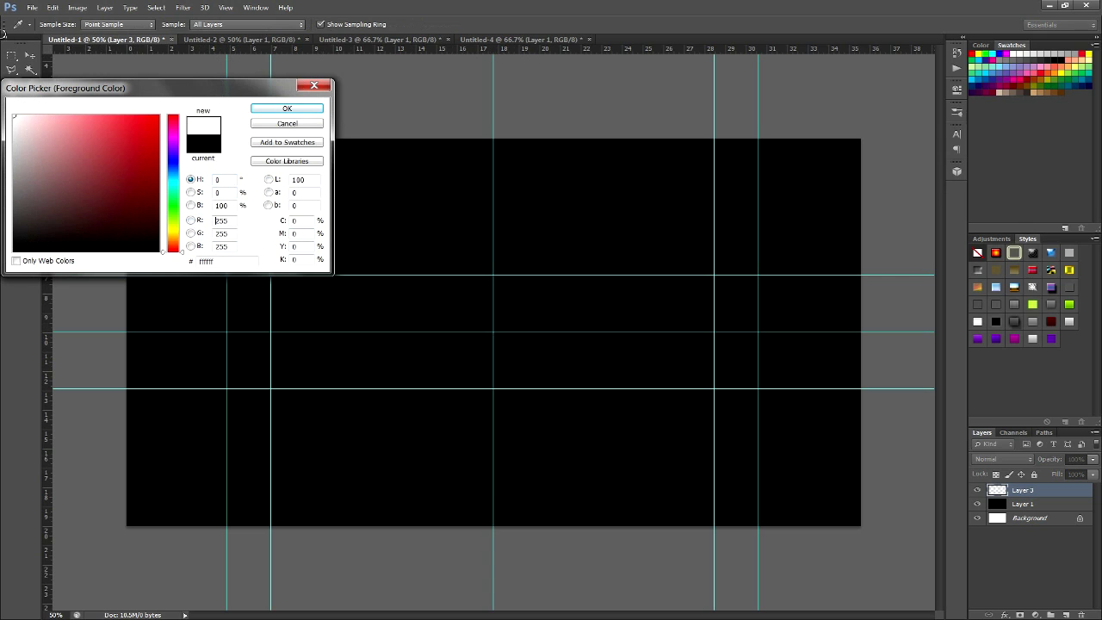
click(301, 113)
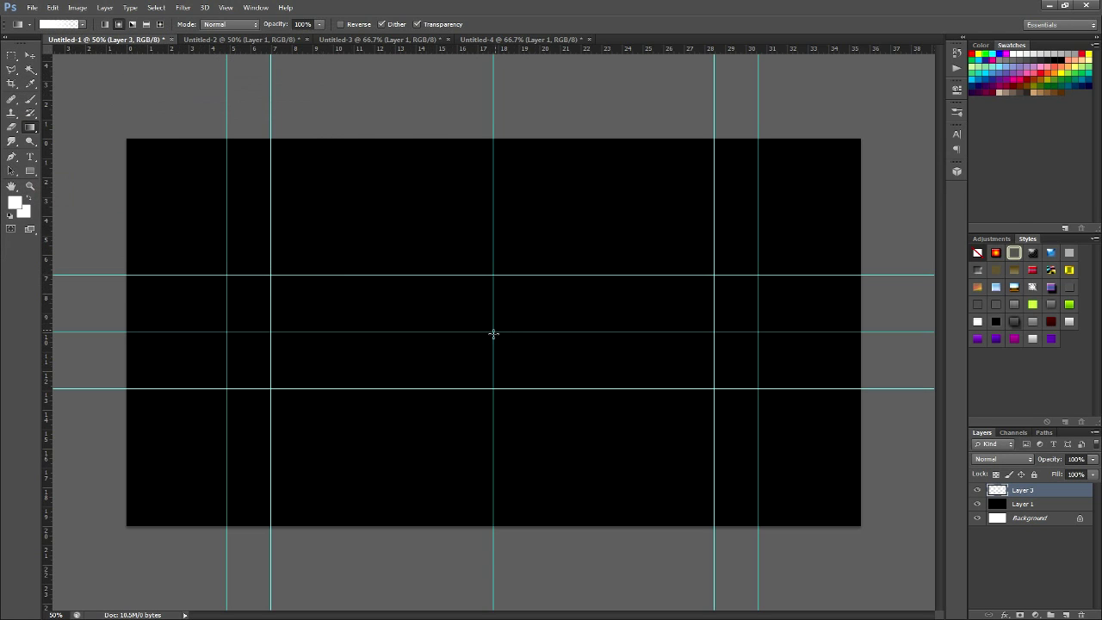
drag(494, 334, 938, 333)
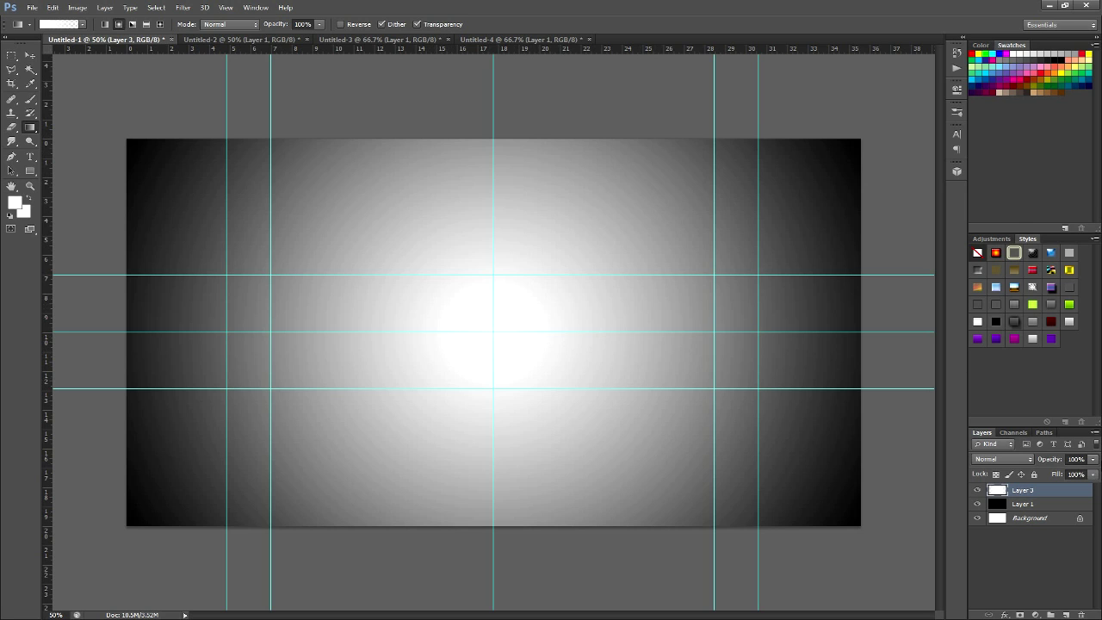
click(1093, 459)
drag(1046, 476, 1051, 475)
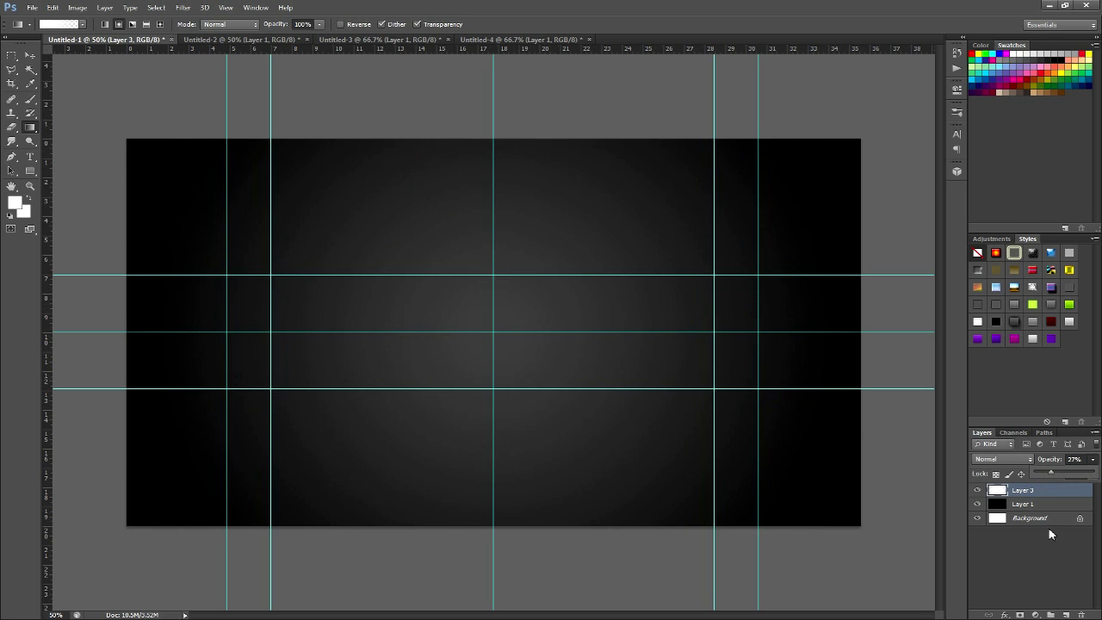
click(1066, 614)
Add a layer and, with the Rectangle Tool in black, draw Rectangle 1 from above the canvas to the upper guide
click(1066, 614)
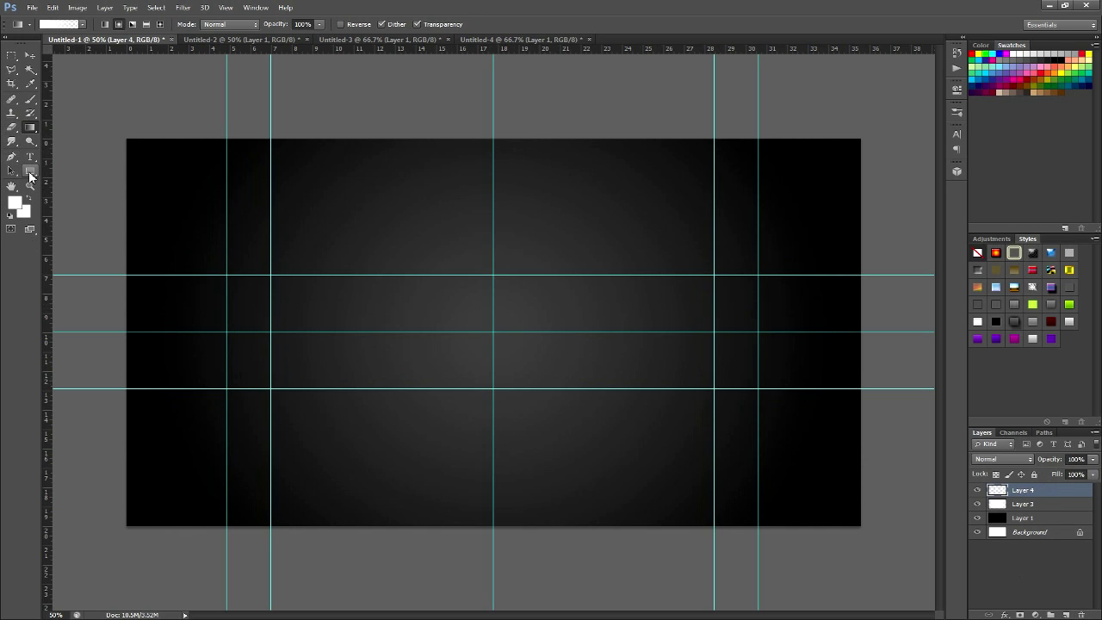
click(30, 170)
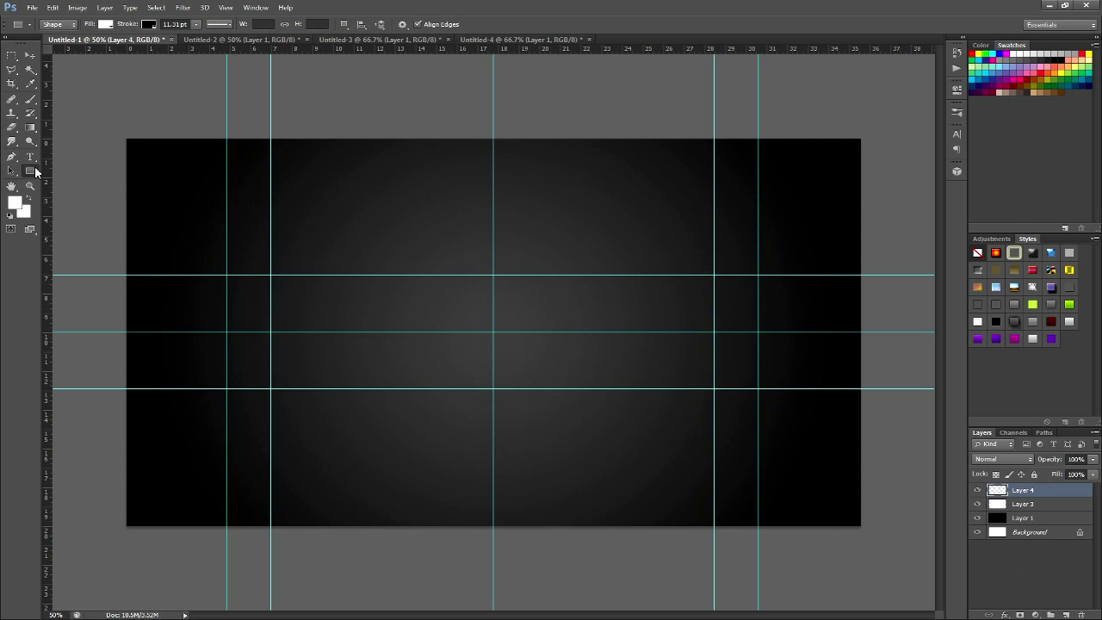
right_click(32, 173)
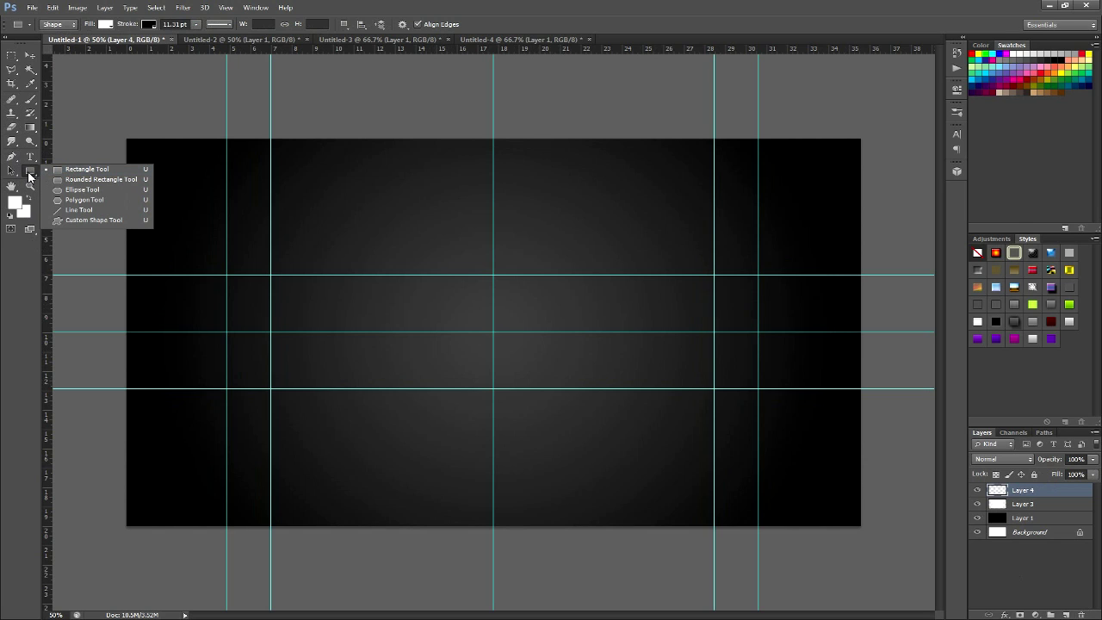
click(14, 203)
click(52, 188)
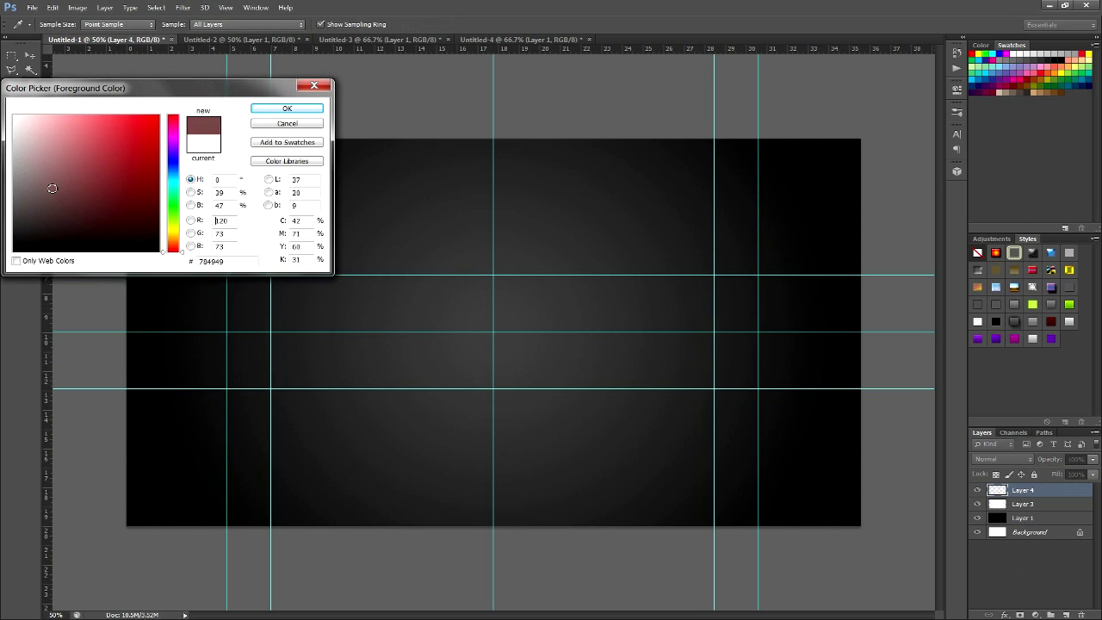
drag(52, 187, 27, 304)
click(284, 109)
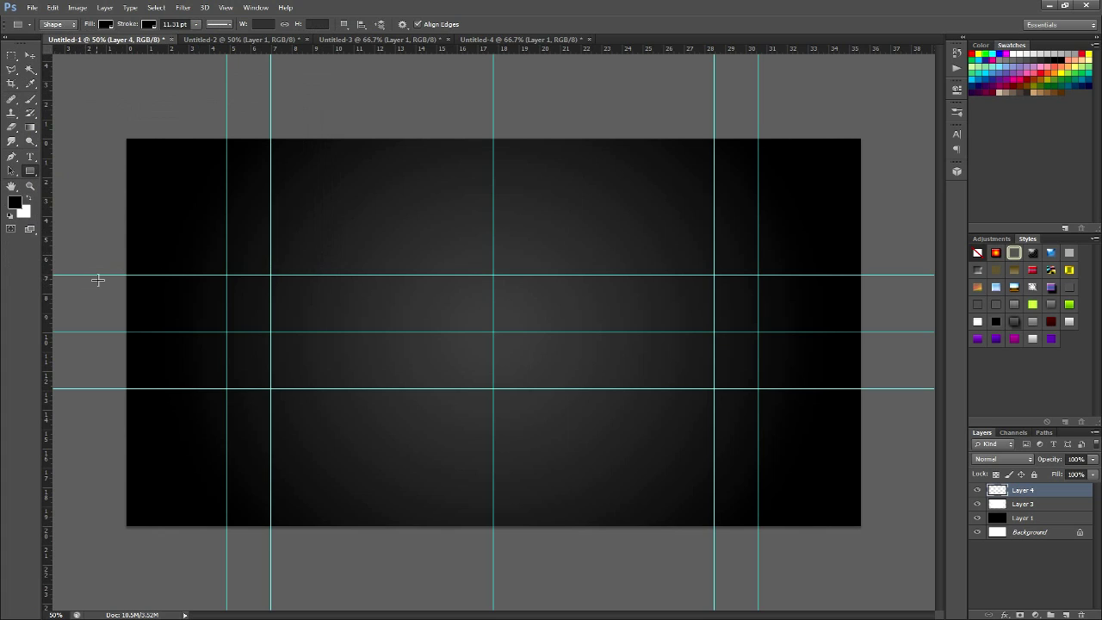
drag(90, 275, 895, 100)
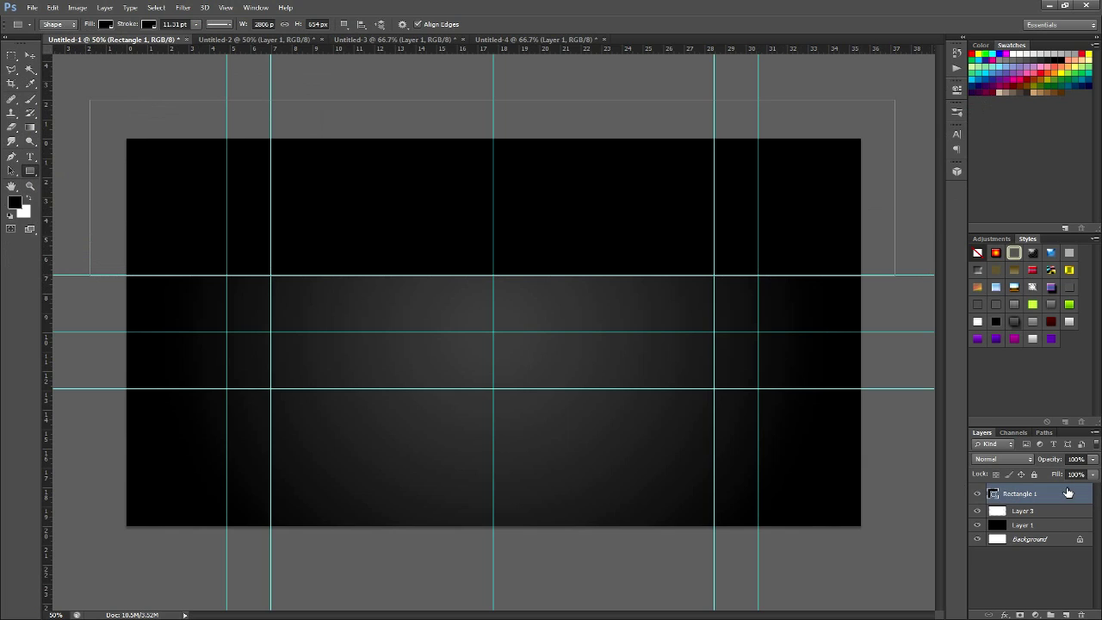
Rasterize the black Rectangle 1 shape layer into a pixel layer
right_click(1072, 493)
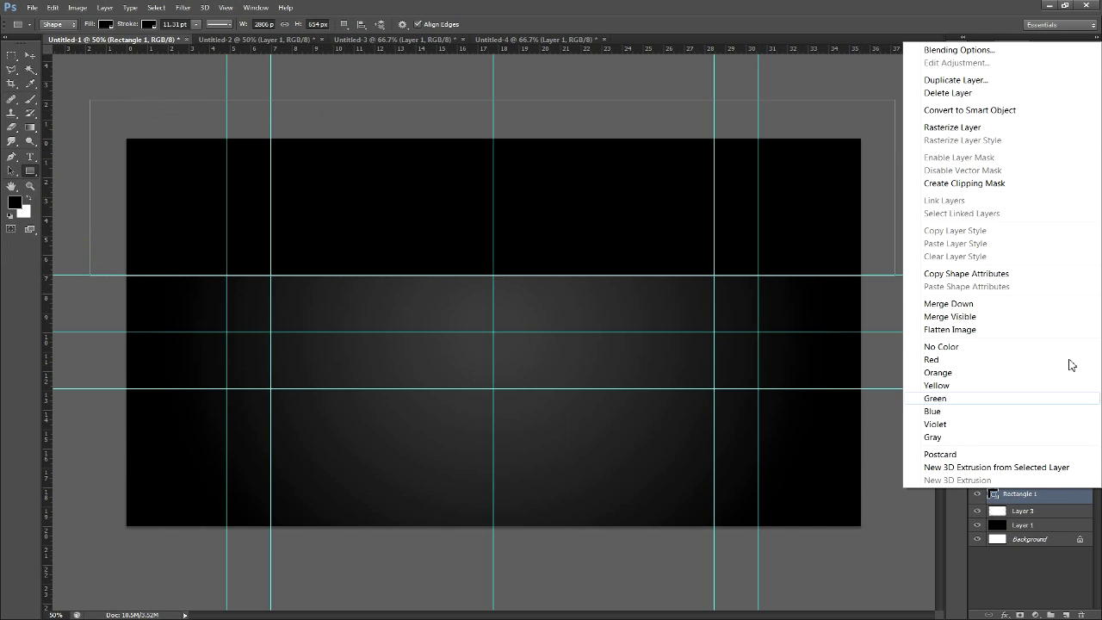
click(951, 128)
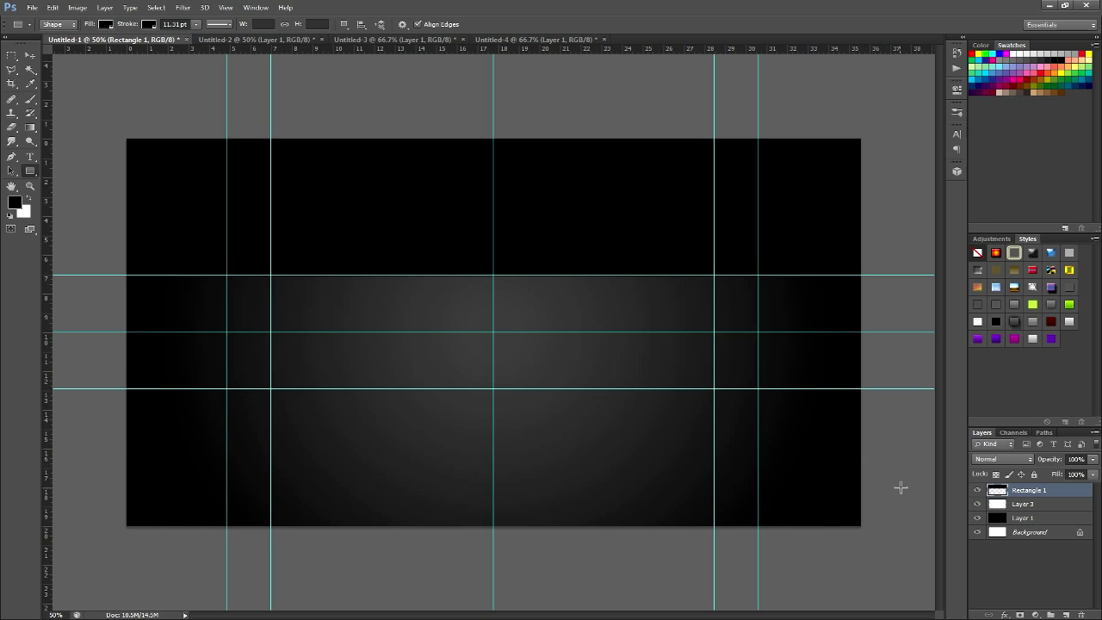
click(29, 54)
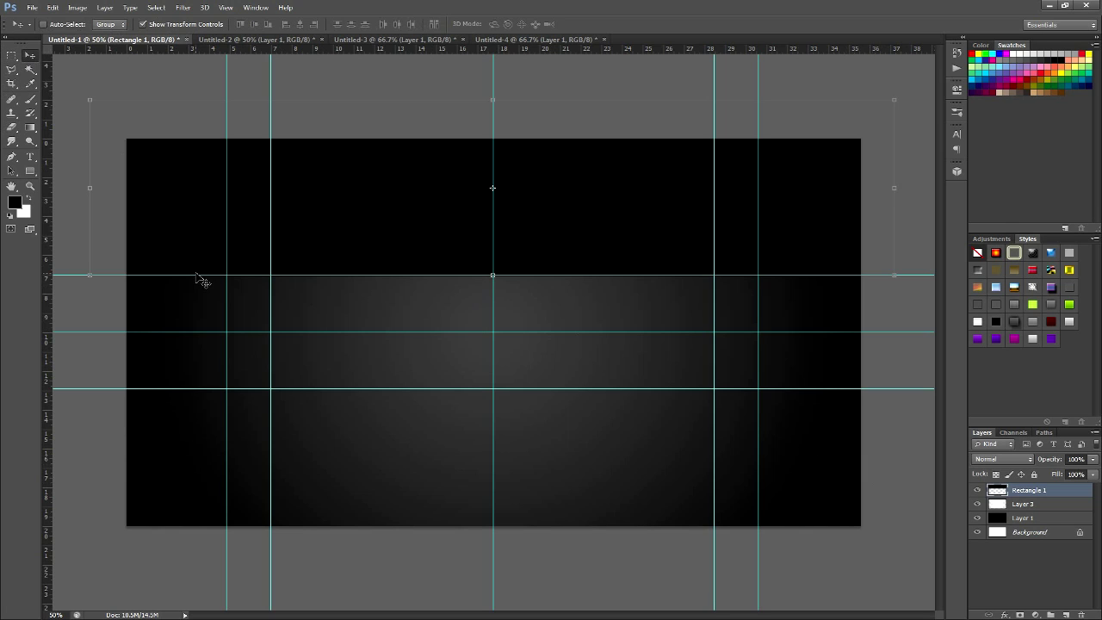
Duplicate Rectangle 1 and move the copy below the lower guide, leaving the glow band visible
key(ctrl+j)
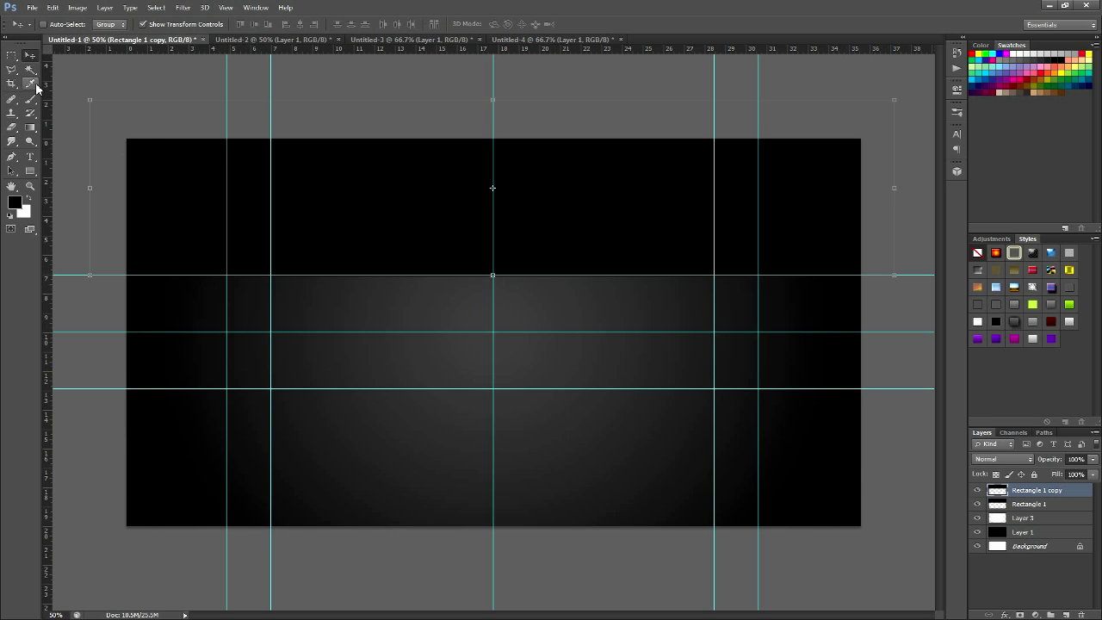
drag(345, 206, 340, 481)
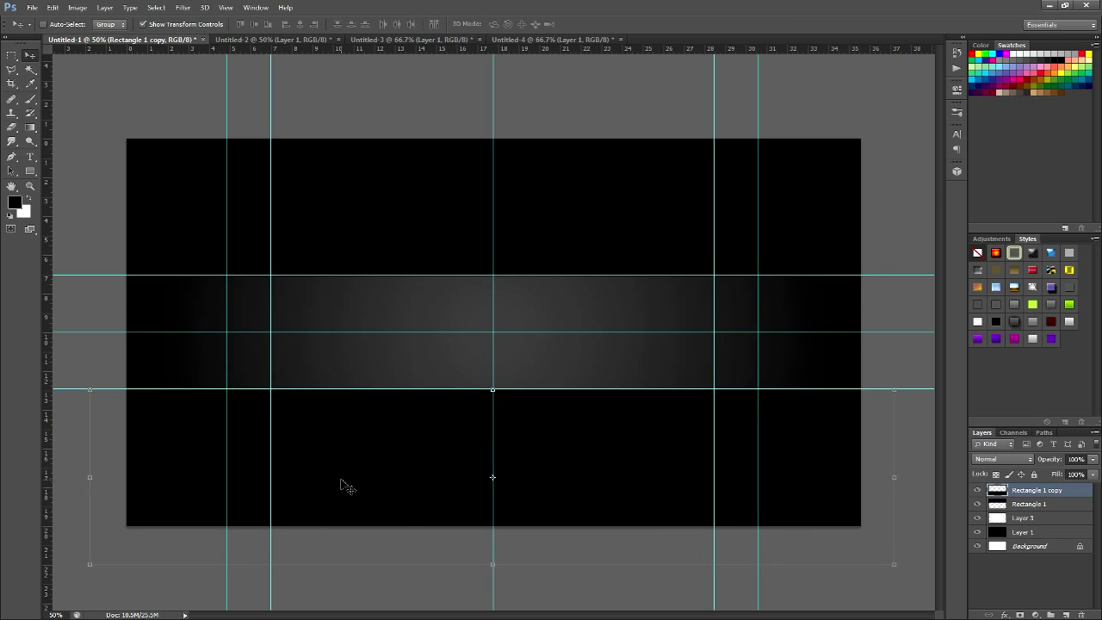
key(ctrl+plus)
key(ctrl+plus)
key(ctrl+plus)
key(ctrl+plus)
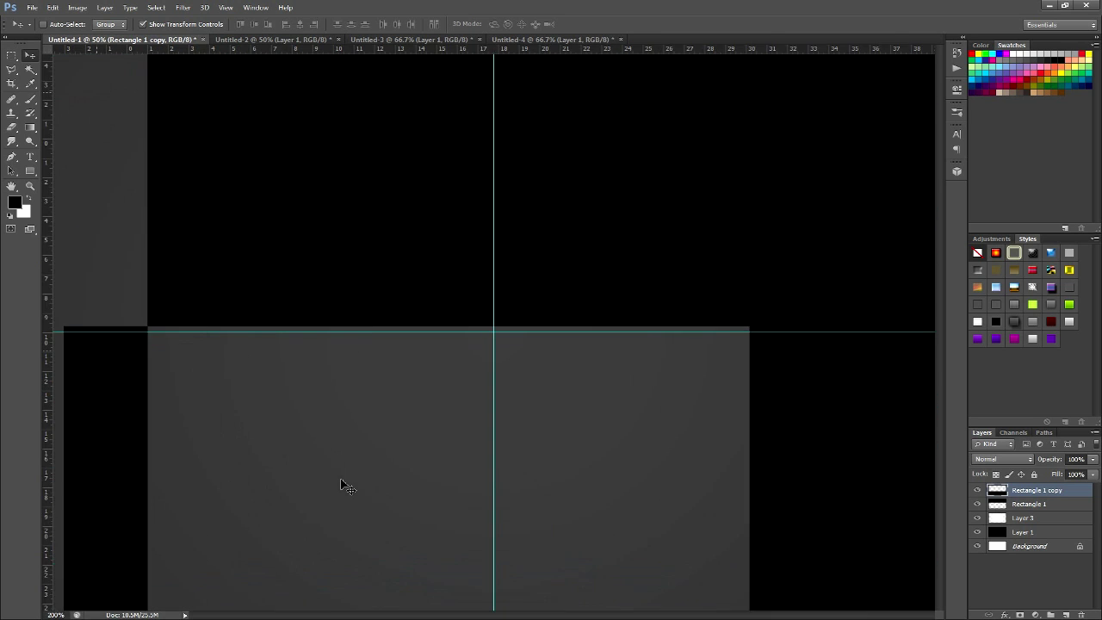
scroll(361, 448, down, 5)
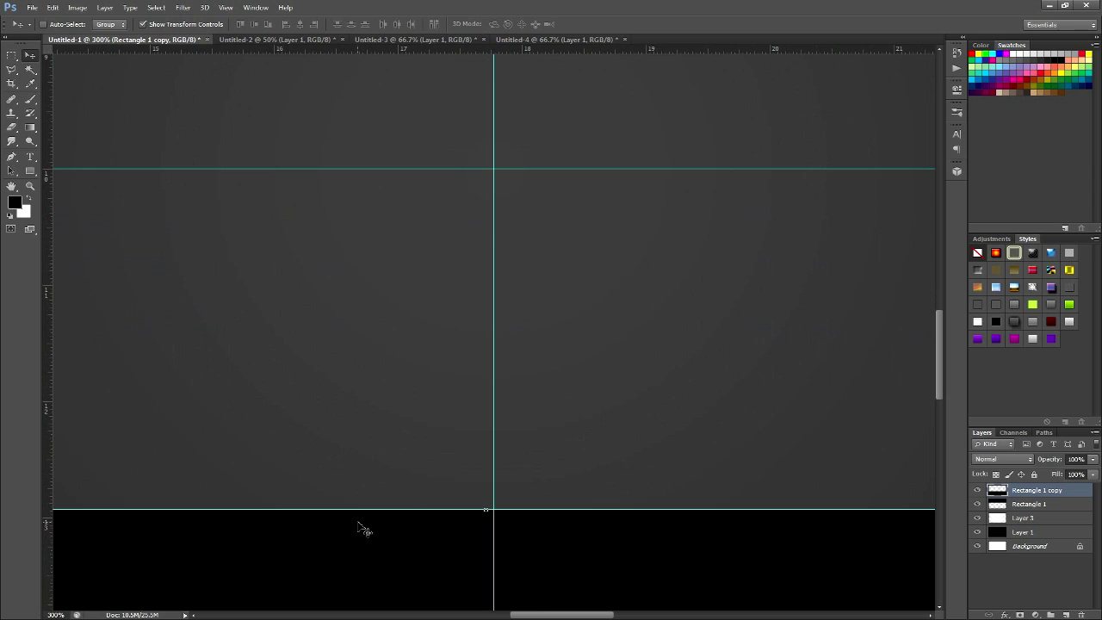
key(ctrl+minus)
key(ctrl+minus)
key(ctrl+minus)
key(ctrl+minus)
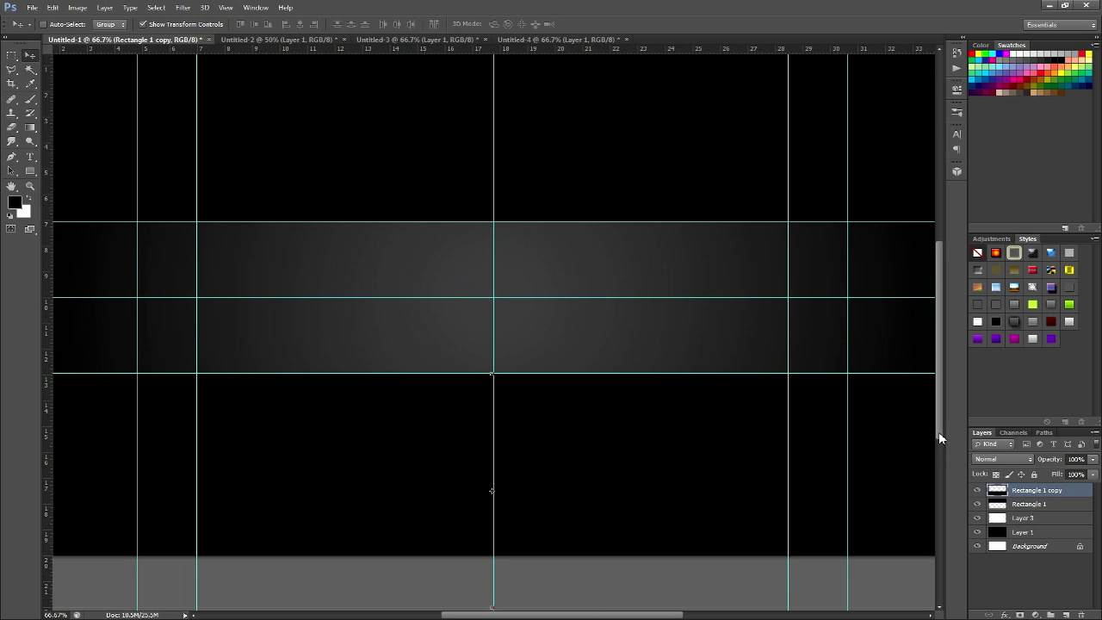
drag(942, 437, 945, 432)
key(ctrl+minus)
key(ctrl+minus)
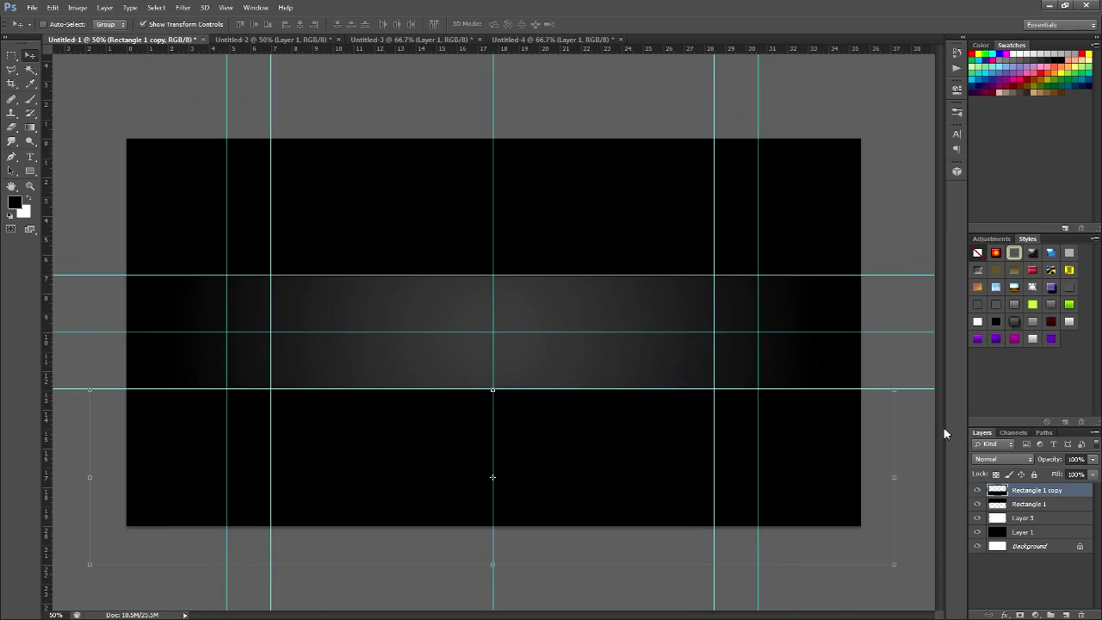
Merge the Rectangle 1 copy into Rectangle 1 and rename the merged layer Black
right_click(1076, 495)
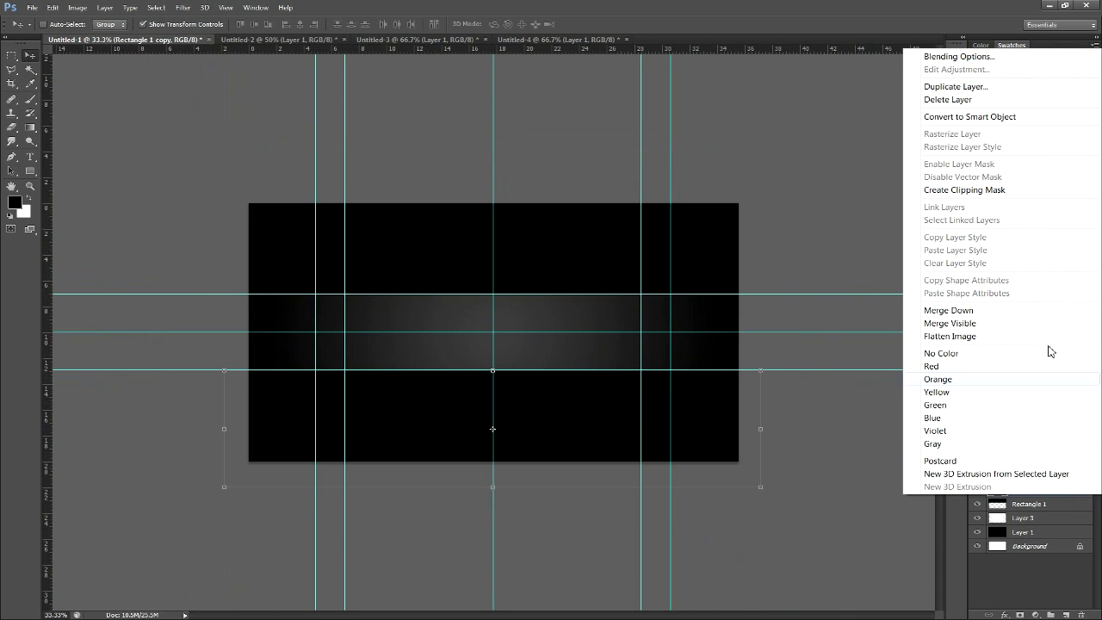
click(1022, 311)
double_click(1030, 490)
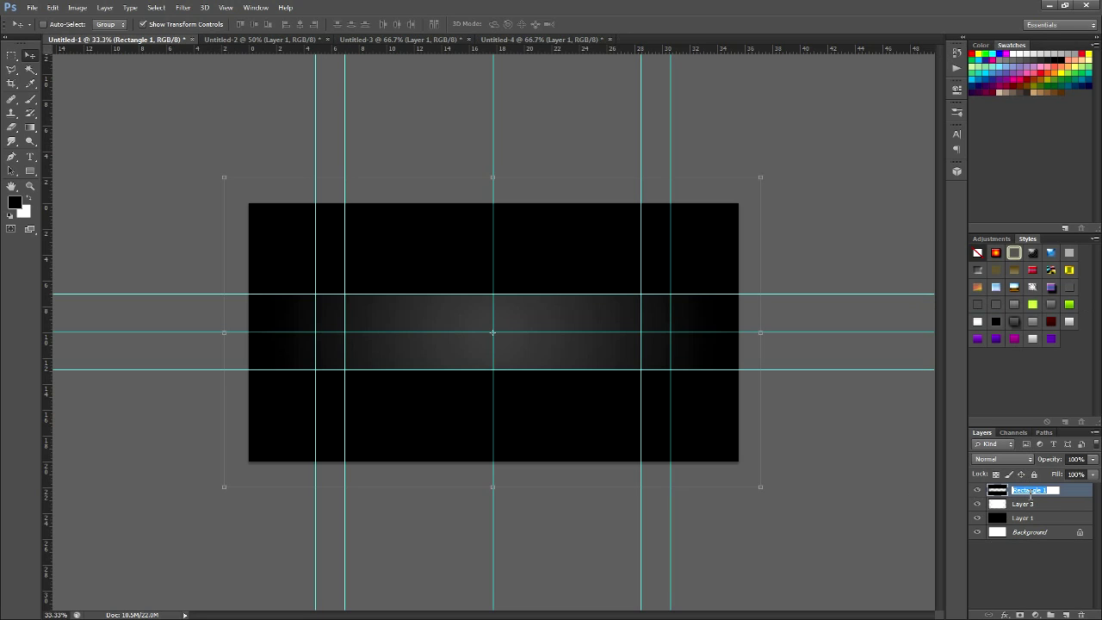
text(b)
key(Return)
Select glow Layer 3 to check its 27% opacity and zoom to 50%
click(1042, 508)
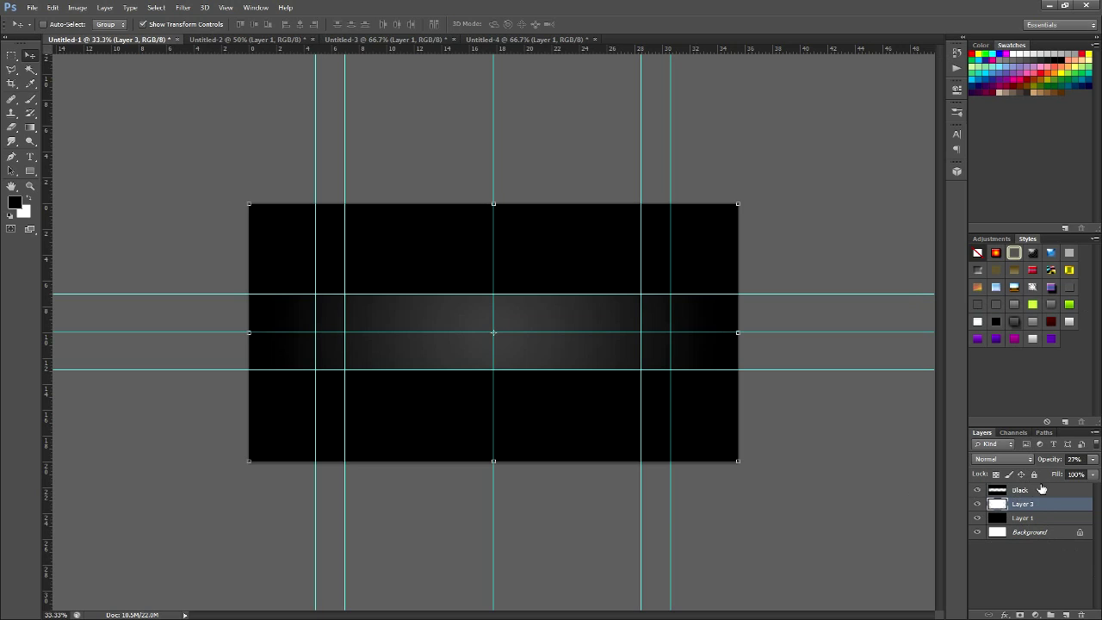
click(1026, 493)
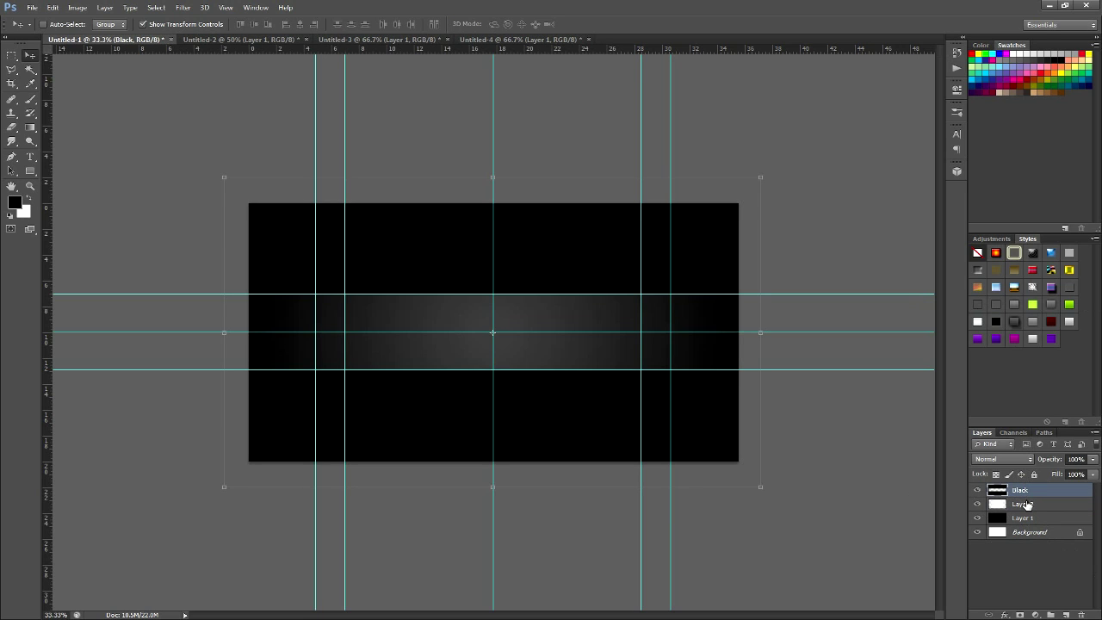
click(1027, 504)
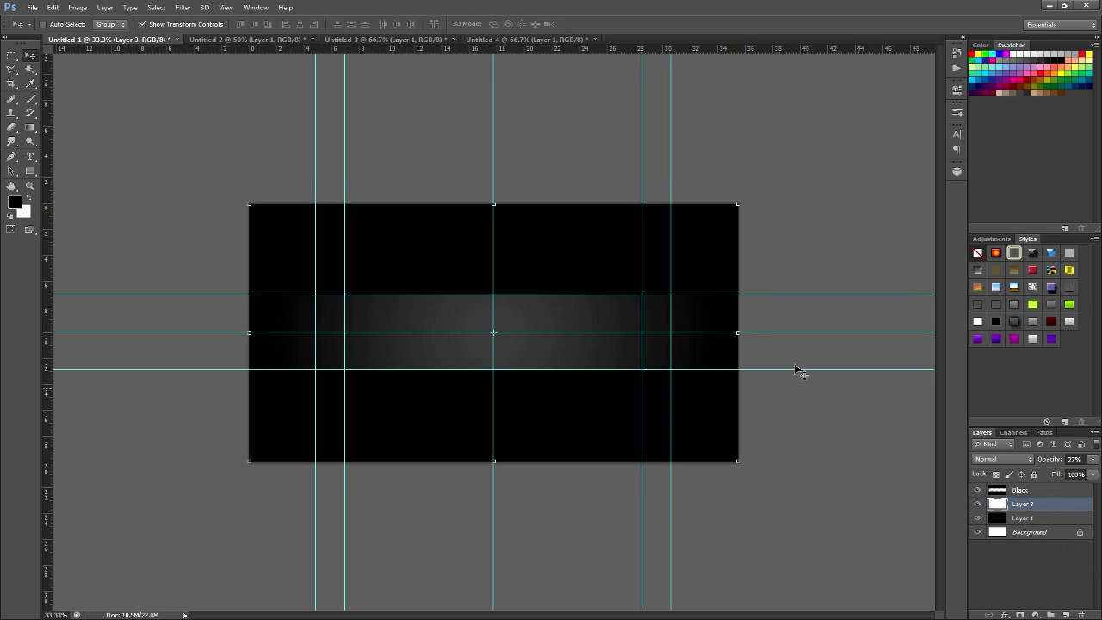
key(ctrl+plus)
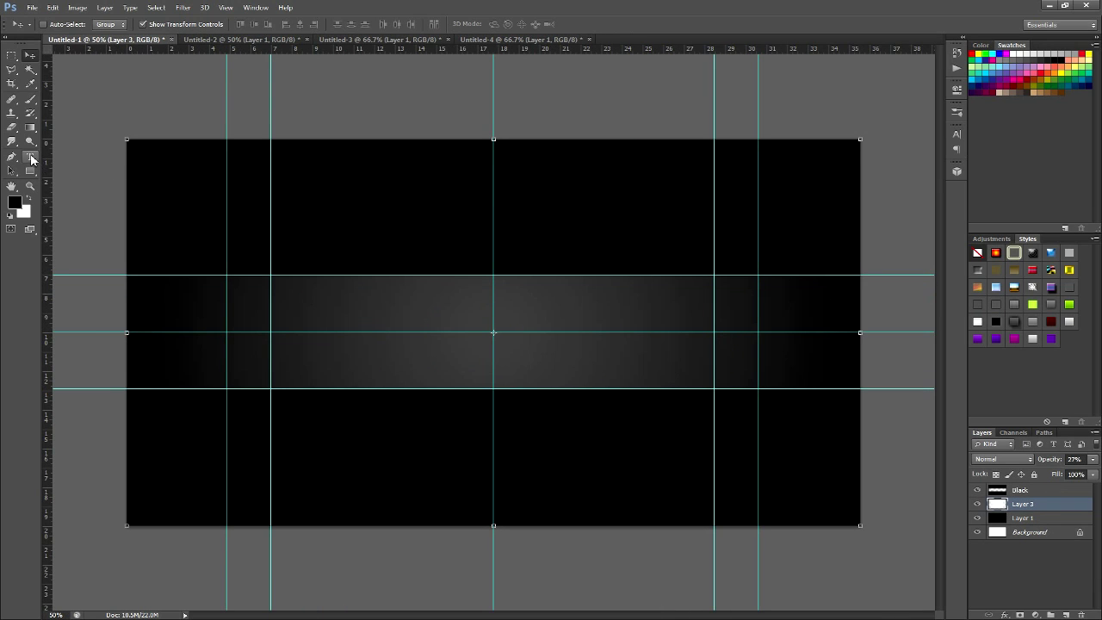
Set up the Type tool with white colour and discard a test text entry
click(30, 157)
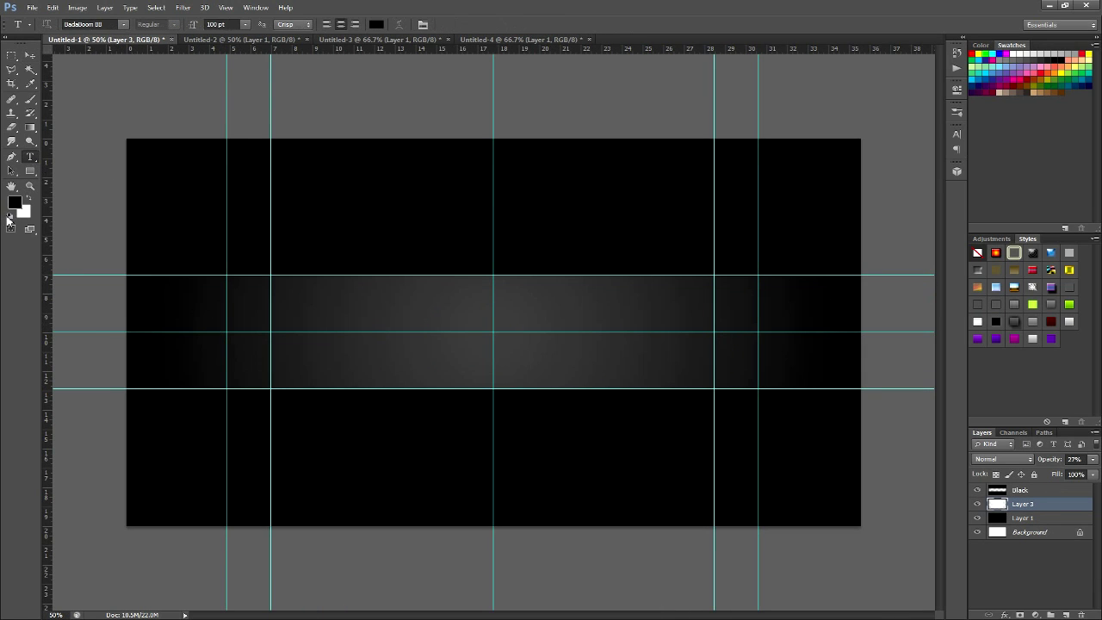
click(29, 198)
click(341, 485)
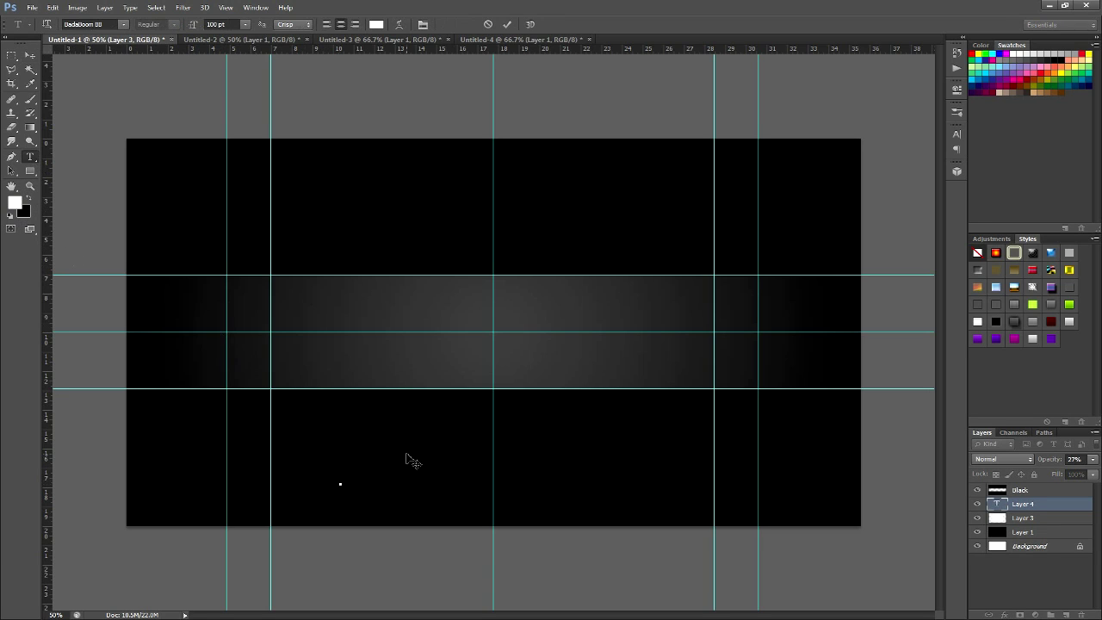
text(TEXT)
key(BackSpace)
key(BackSpace)
key(BackSpace)
key(BackSpace)
click(489, 24)
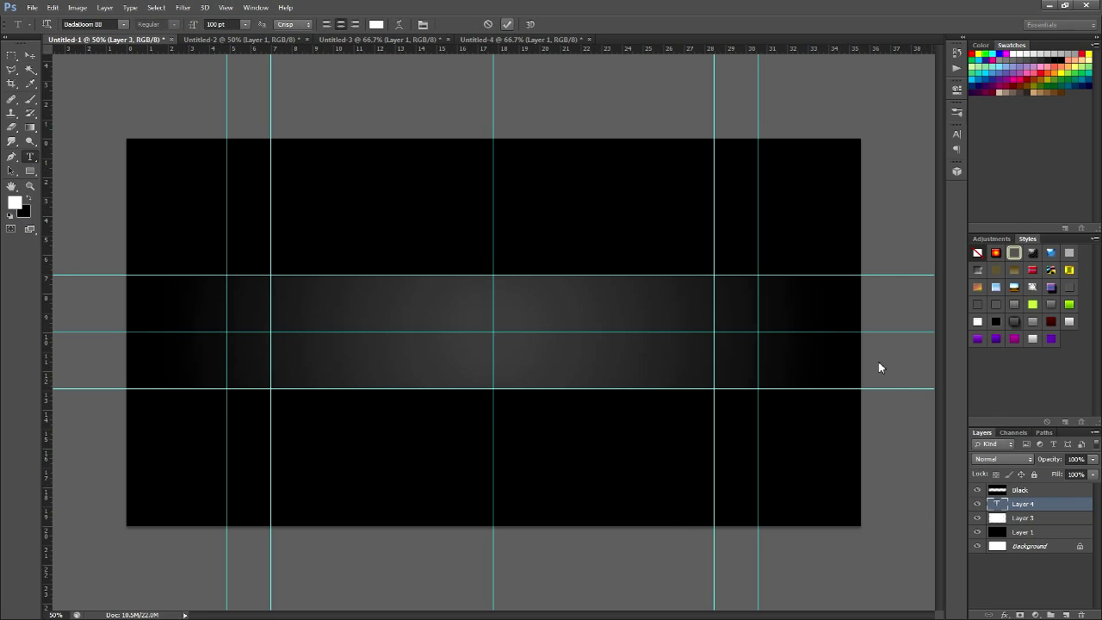
Add a new layer above Black and type BY:CAPTIVEDESIGNS near the bottom-left, then select it
click(1038, 490)
click(1066, 615)
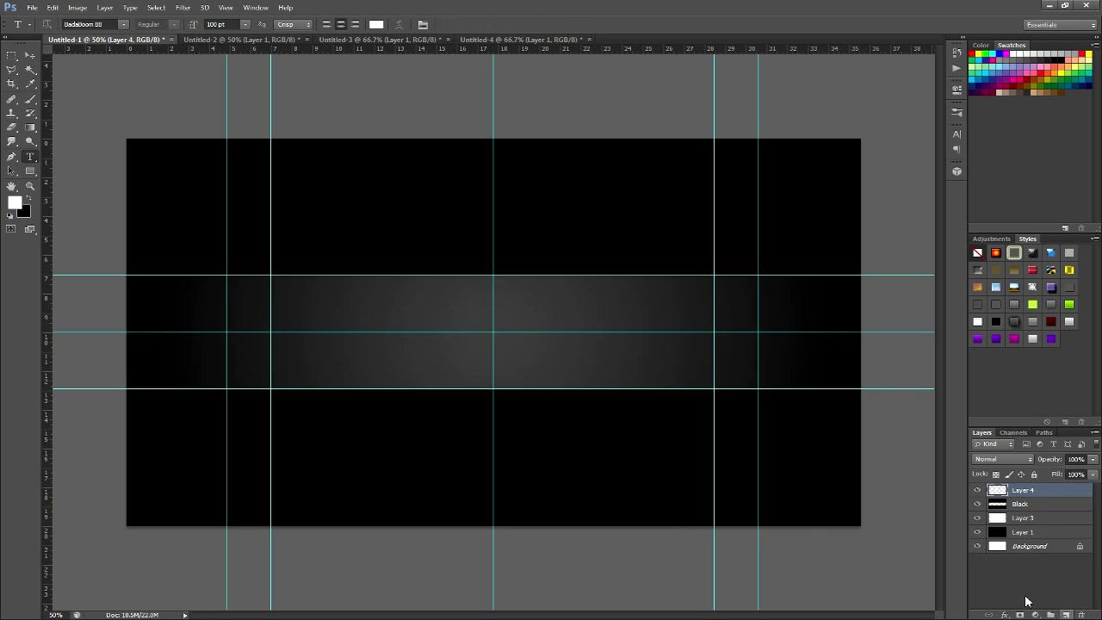
click(329, 502)
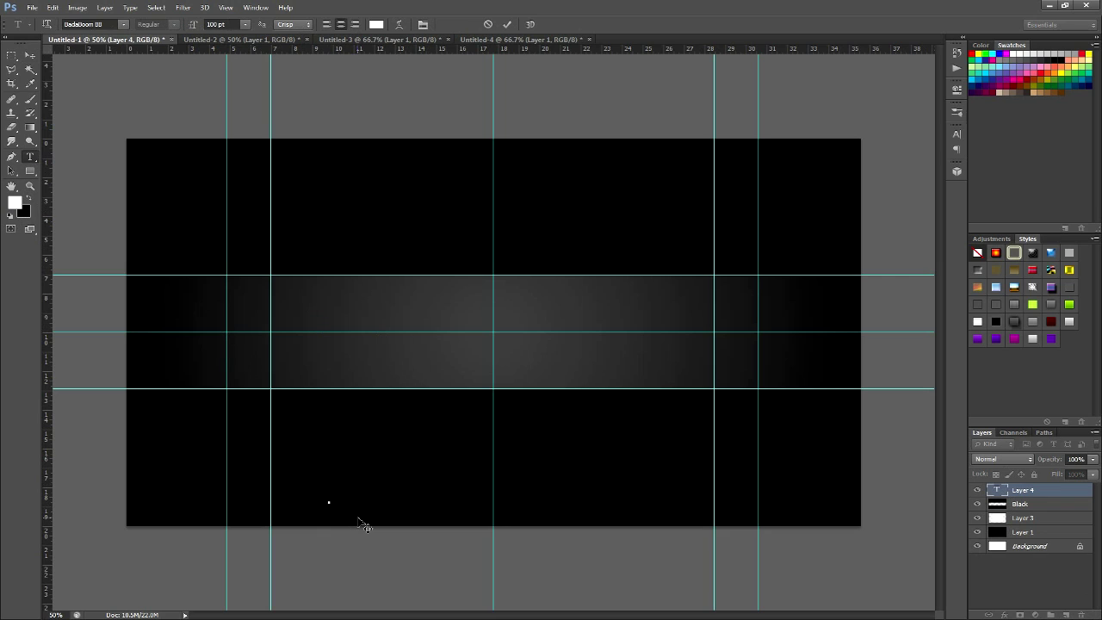
text(BY:)
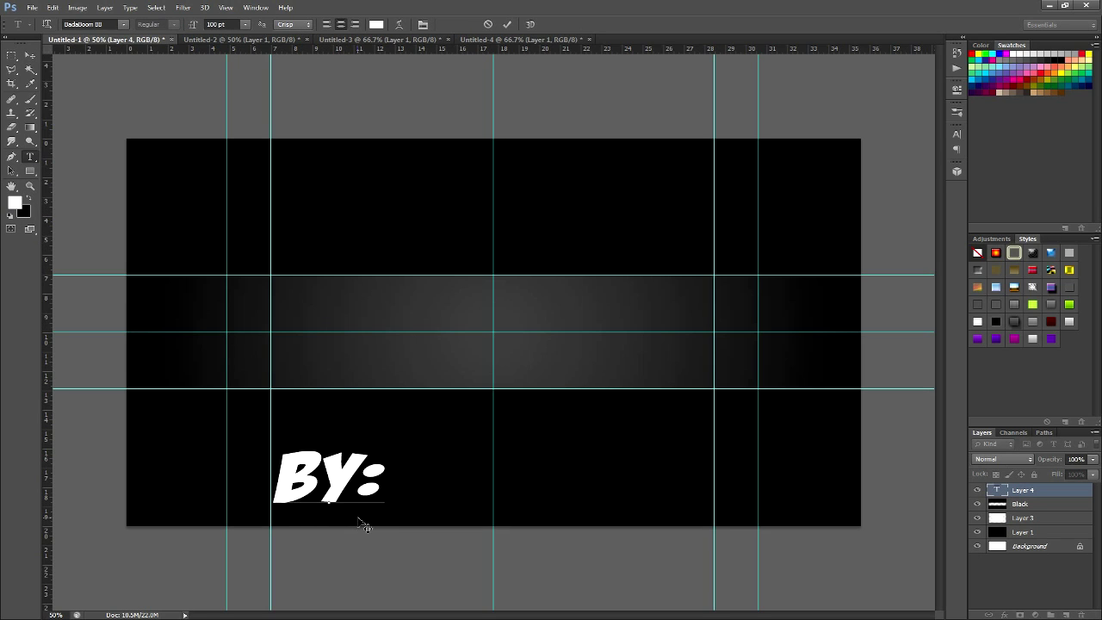
text(CAPTIVE)
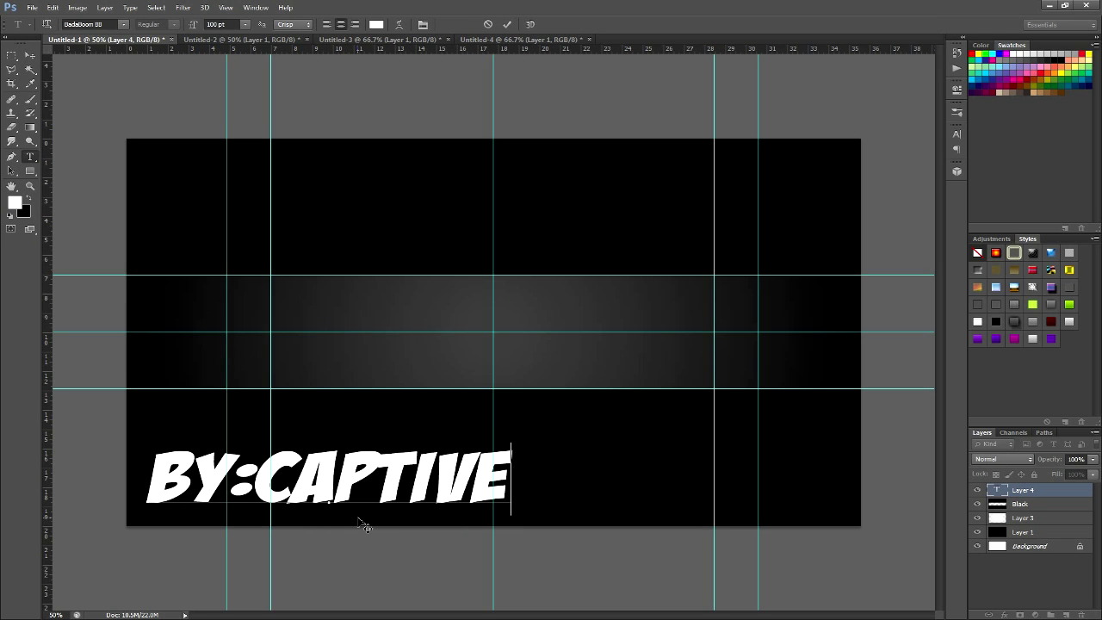
text(DES)
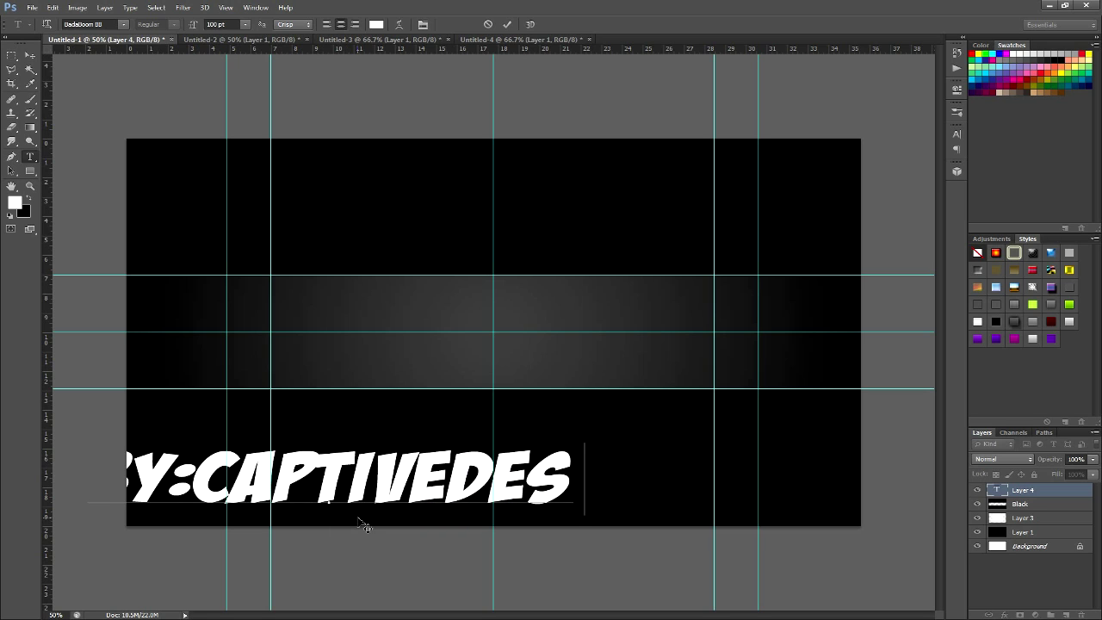
text(IGNS)
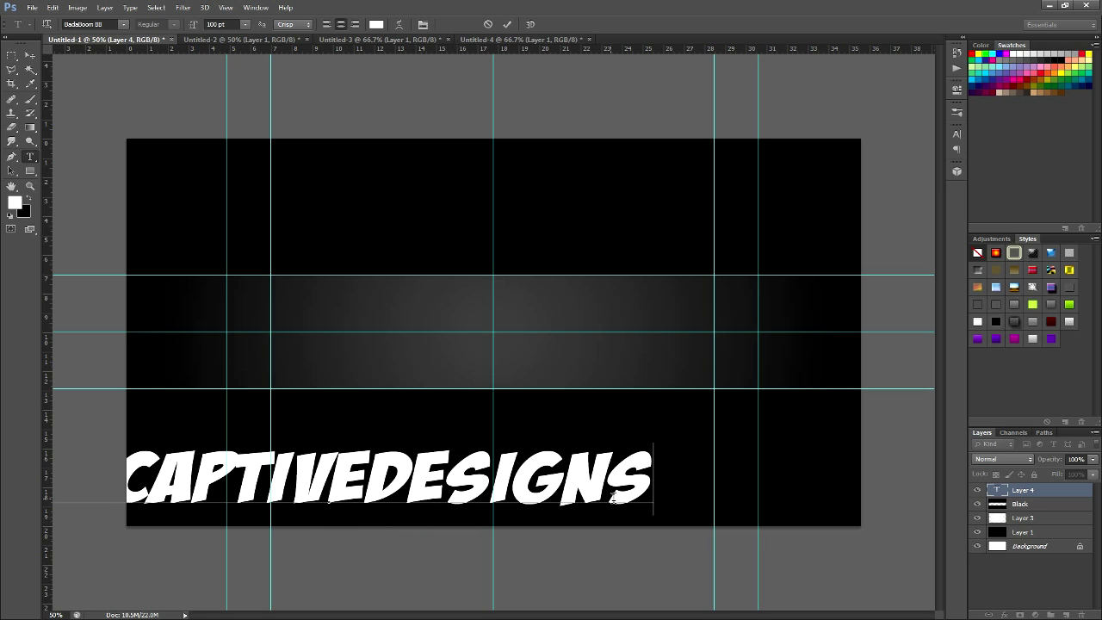
drag(637, 497, 2, 522)
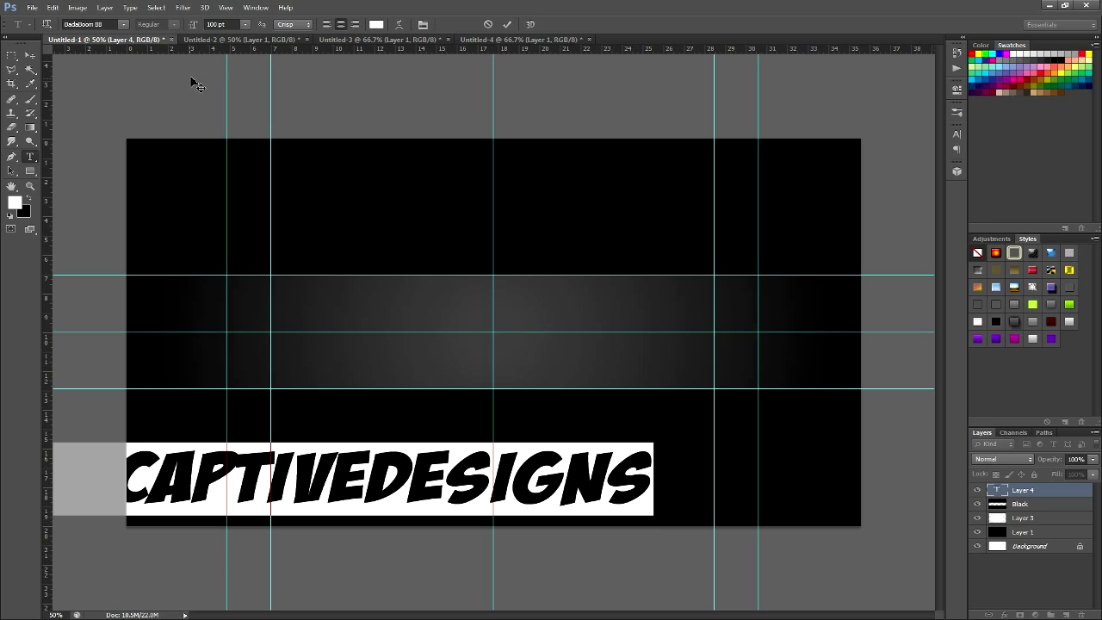
Set the selected text's font size to 36 pt
click(248, 25)
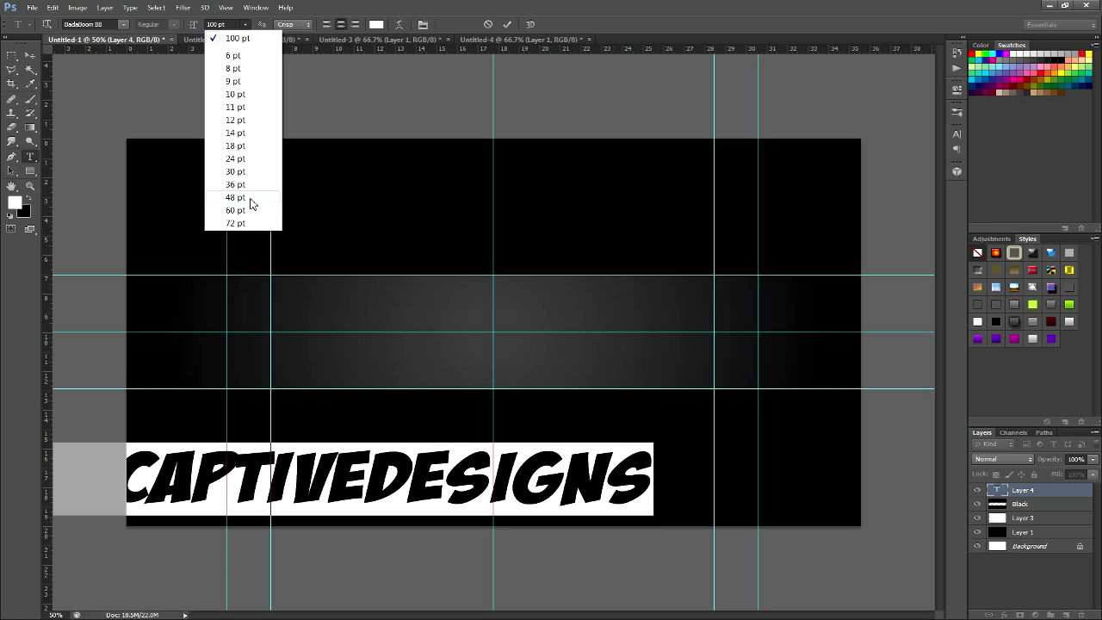
click(255, 214)
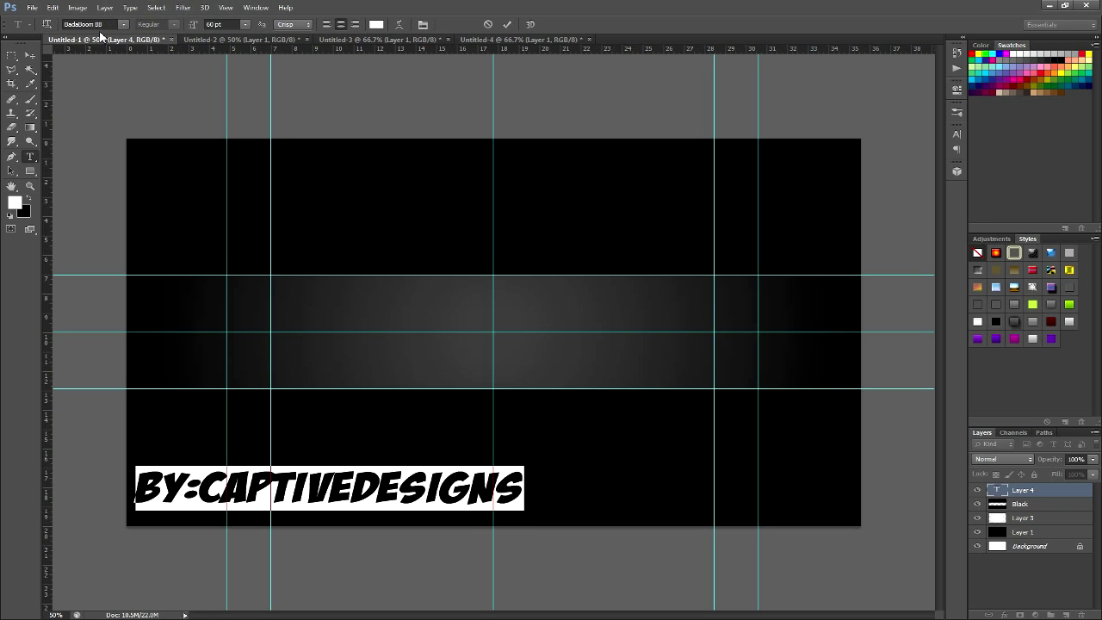
click(245, 24)
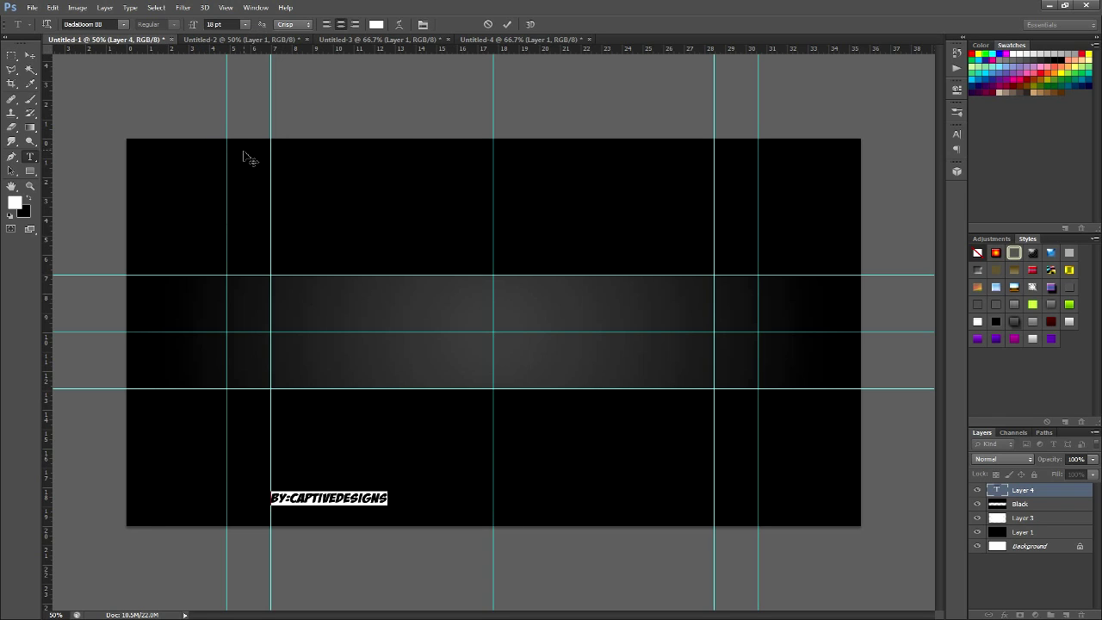
click(247, 24)
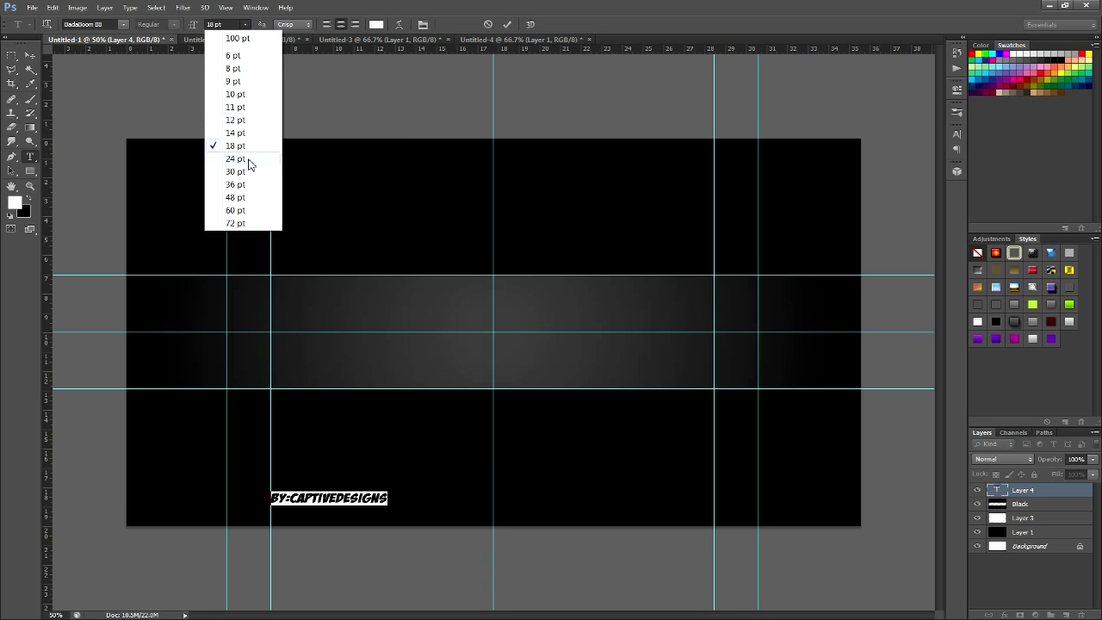
click(249, 187)
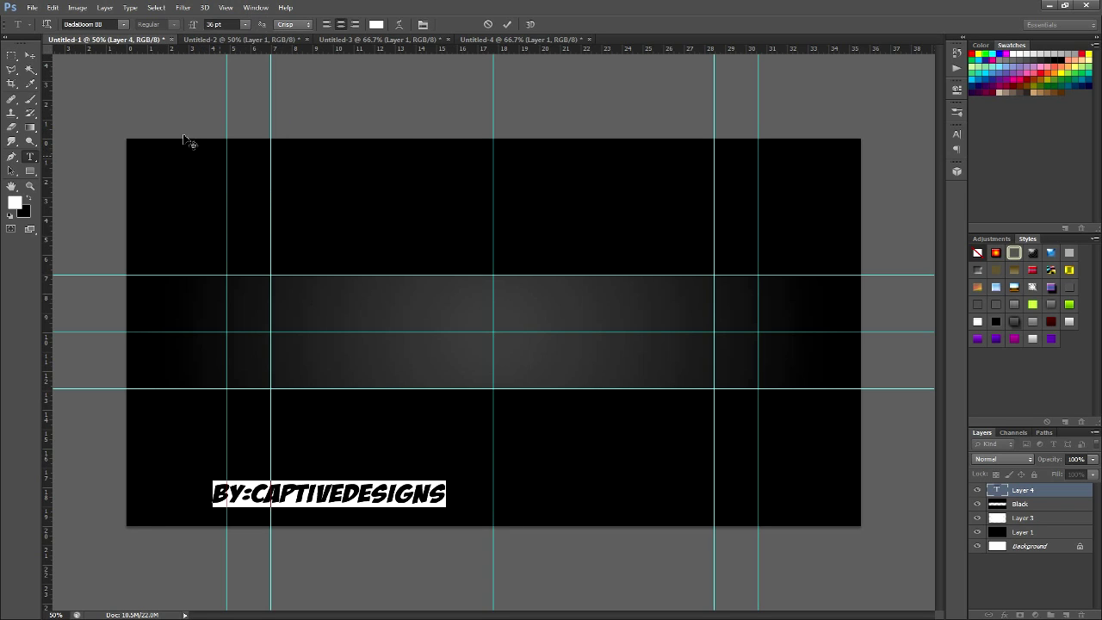
Apply OptimusPrincepsSemiBold, turn off All Caps so it reads By:CaptiveDesigns, and commit
click(123, 24)
click(103, 24)
click(103, 24)
text(ol)
click(121, 26)
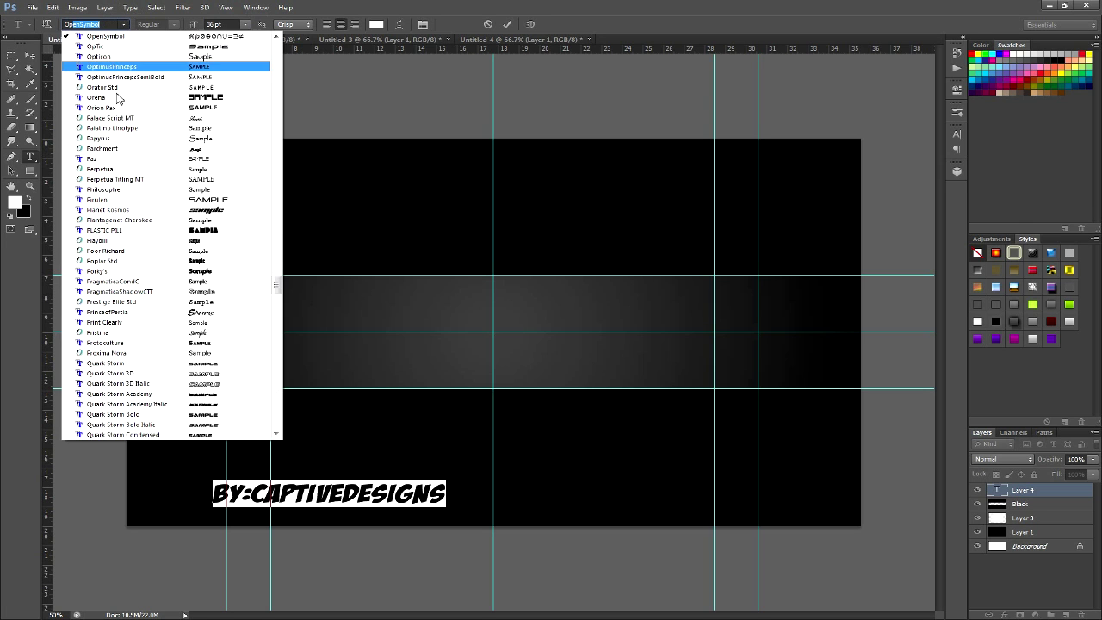
click(123, 78)
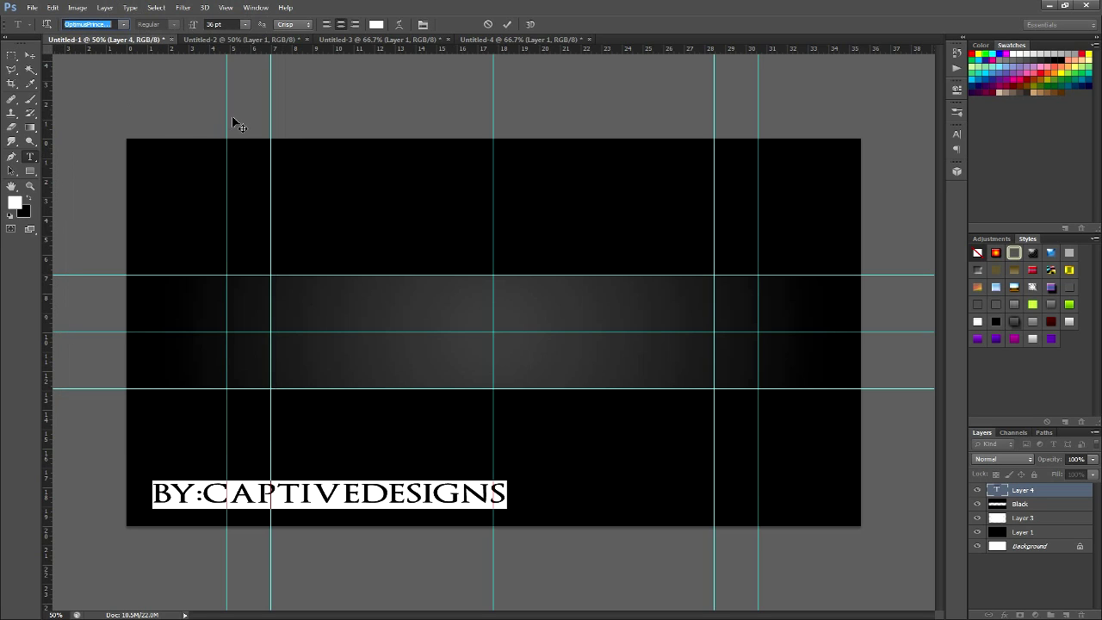
click(957, 136)
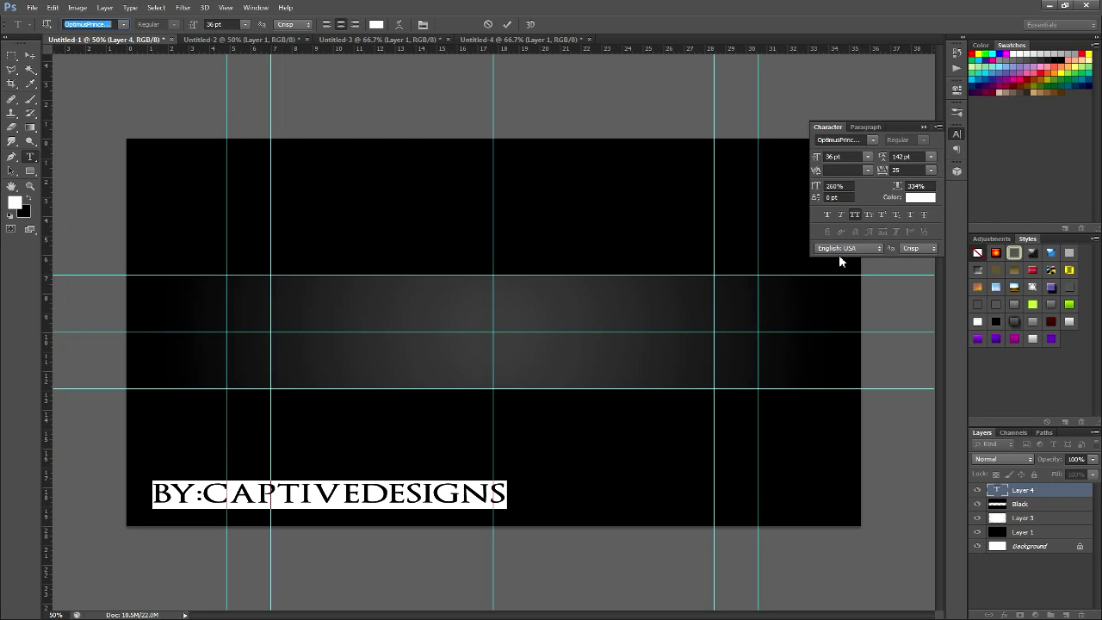
click(855, 214)
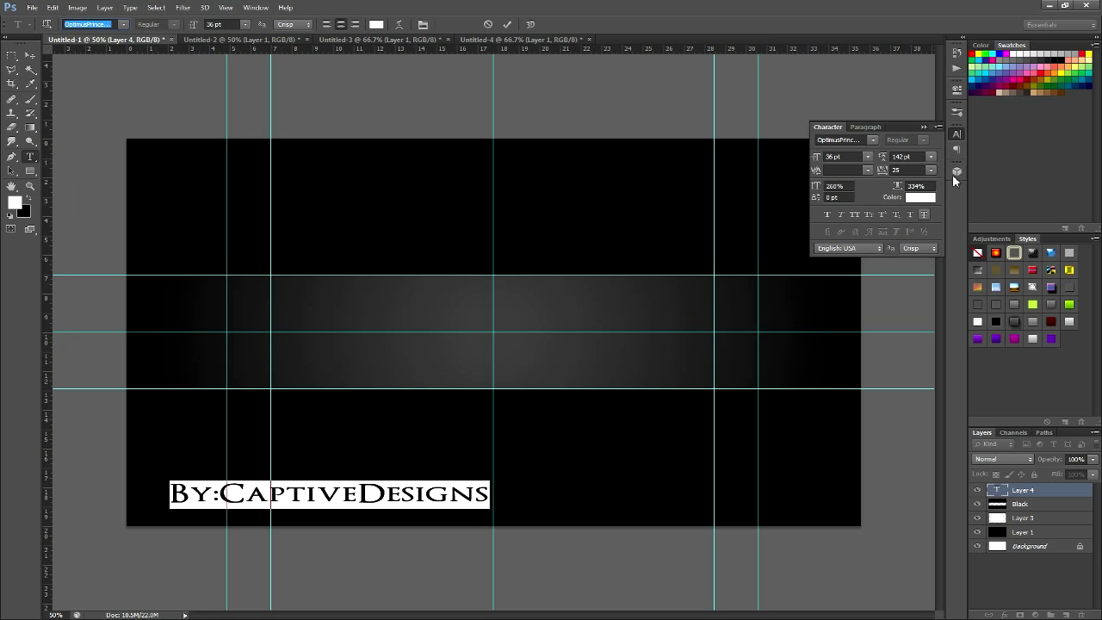
key(ctrl+Return)
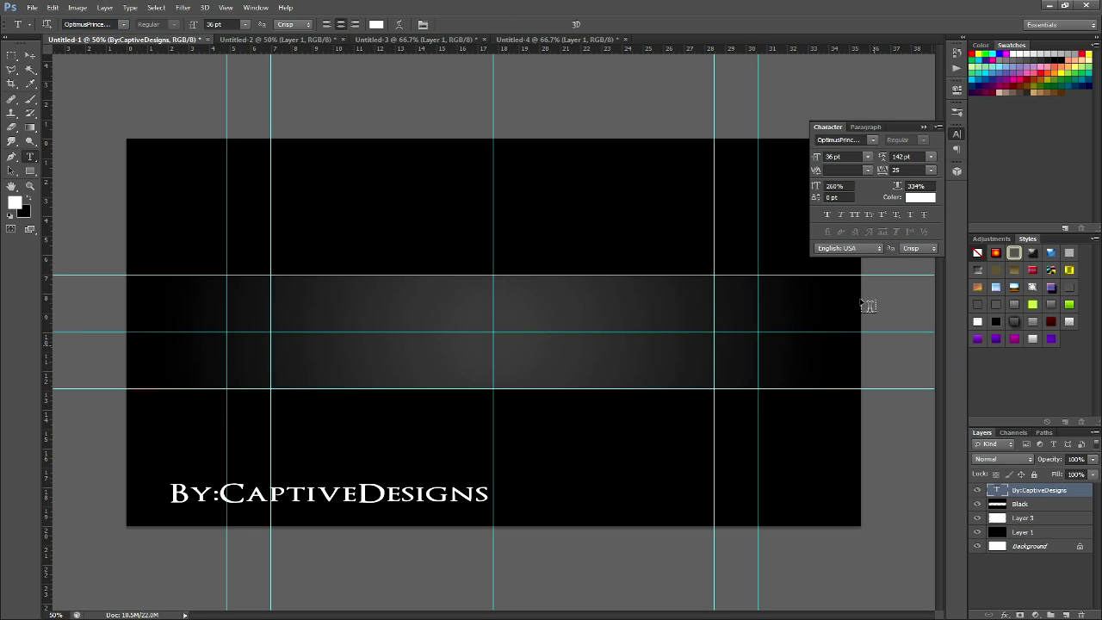
Centre the By:CaptiveDesigns text on the middle guide, nudged up just below the glow band
click(926, 126)
click(31, 66)
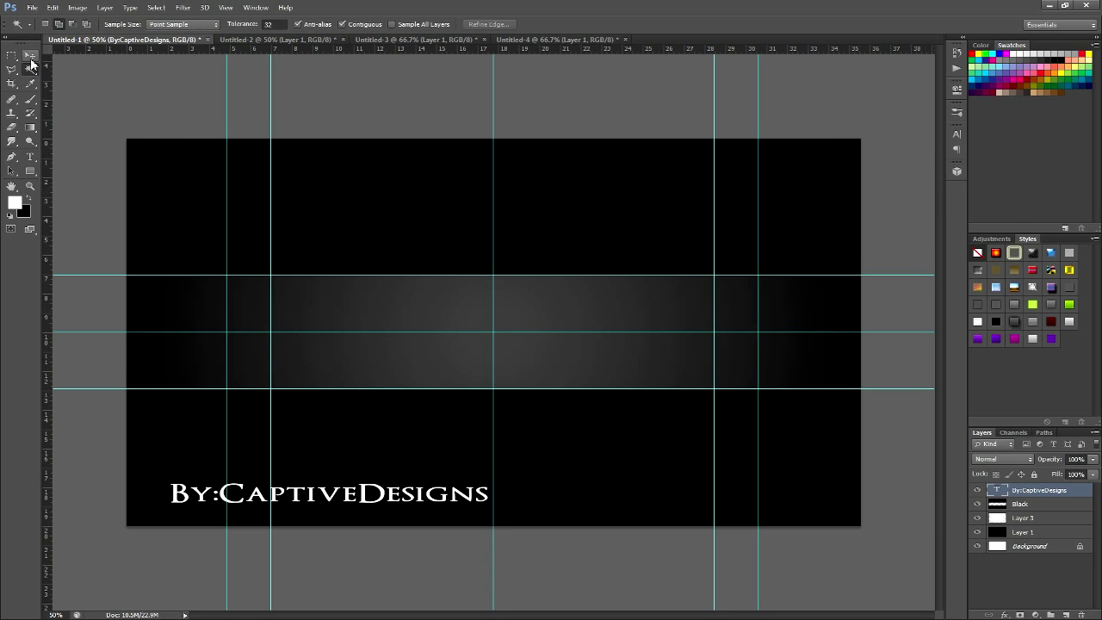
key(v)
drag(369, 497, 534, 429)
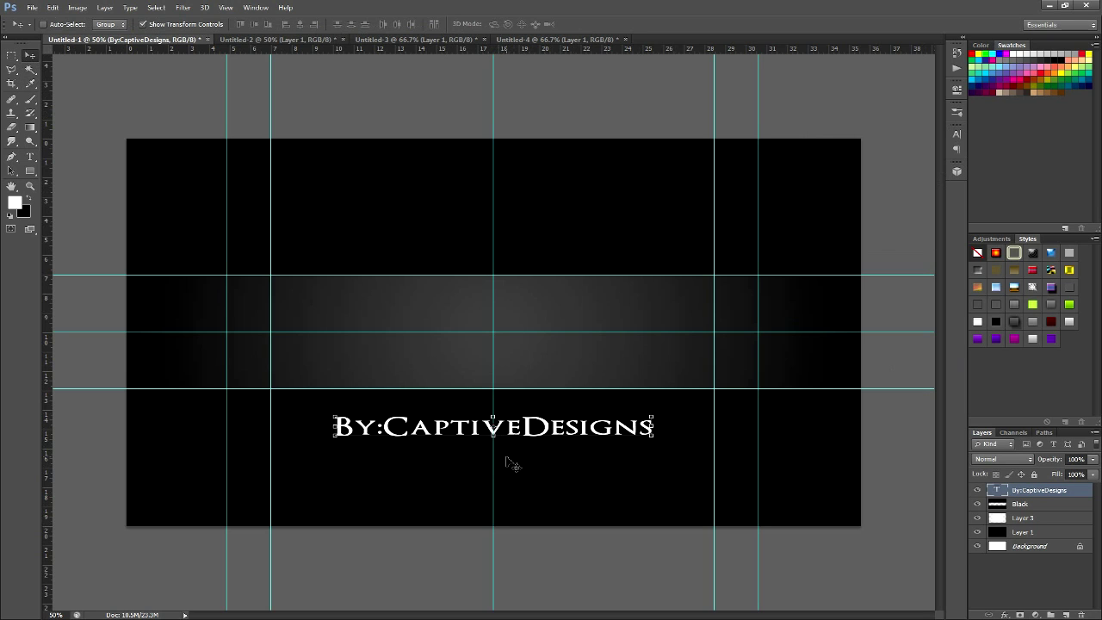
key(Up)
key(Up)
key(Up)
key(Up)
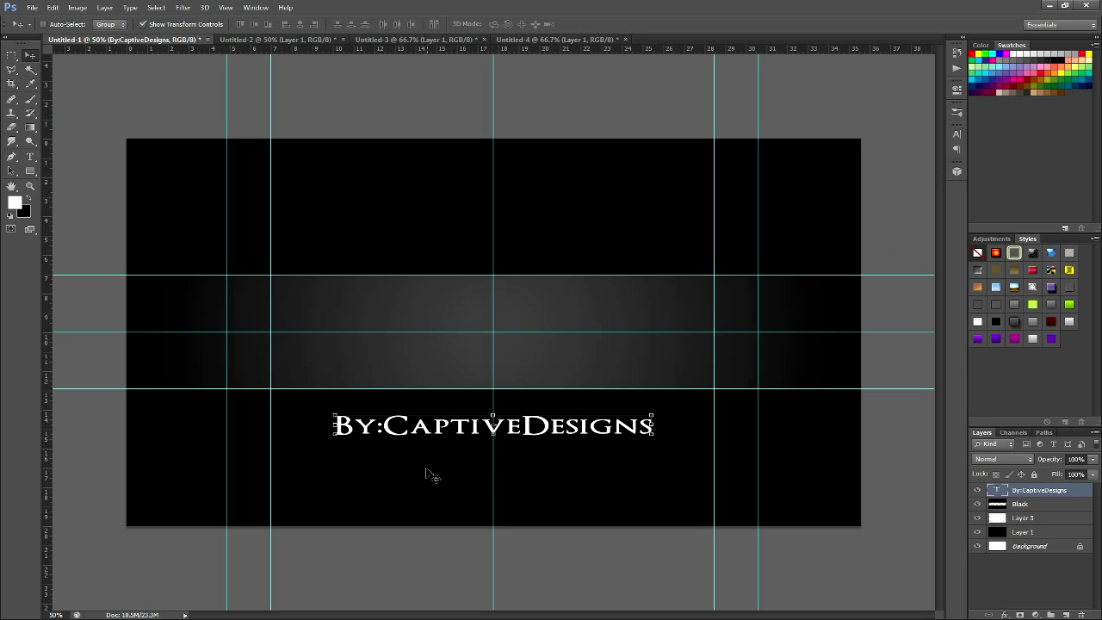
key(Up)
key(Up)
key(Up)
key(Up)
key(Up)
key(Up)
key(Up)
key(Up)
key(Up)
key(Up)
key(Up)
key(Up)
key(Up)
key(Up)
key(Up)
key(Up)
key(Up)
key(Up)
key(Up)
key(Up)
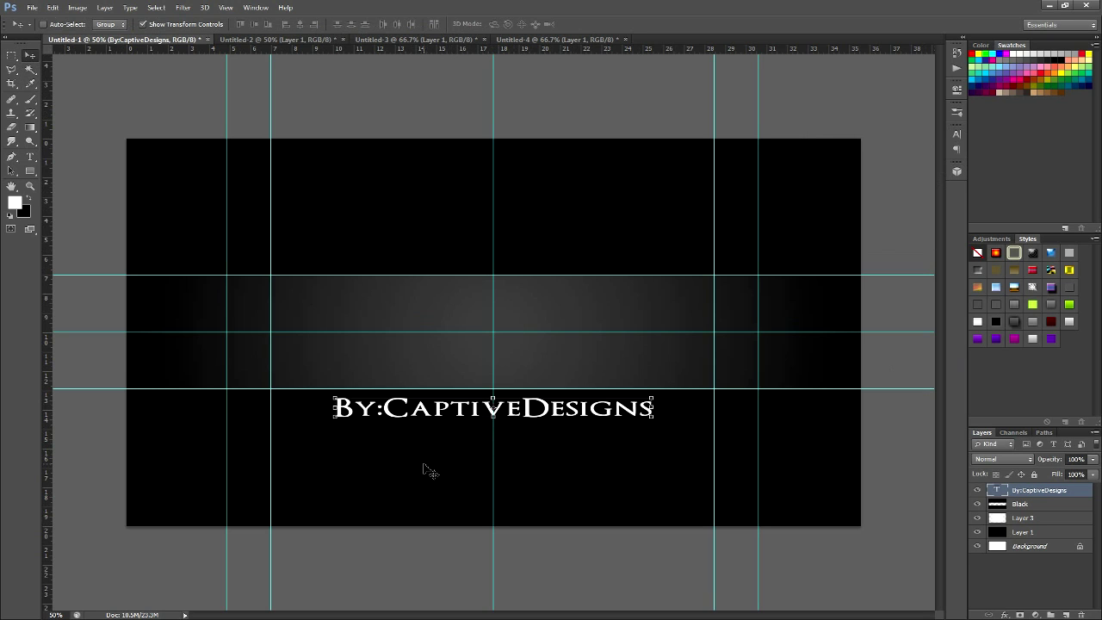
key(Up)
key(Up)
key(Up)
key(Up)
key(Up)
key(Up)
key(Up)
key(Up)
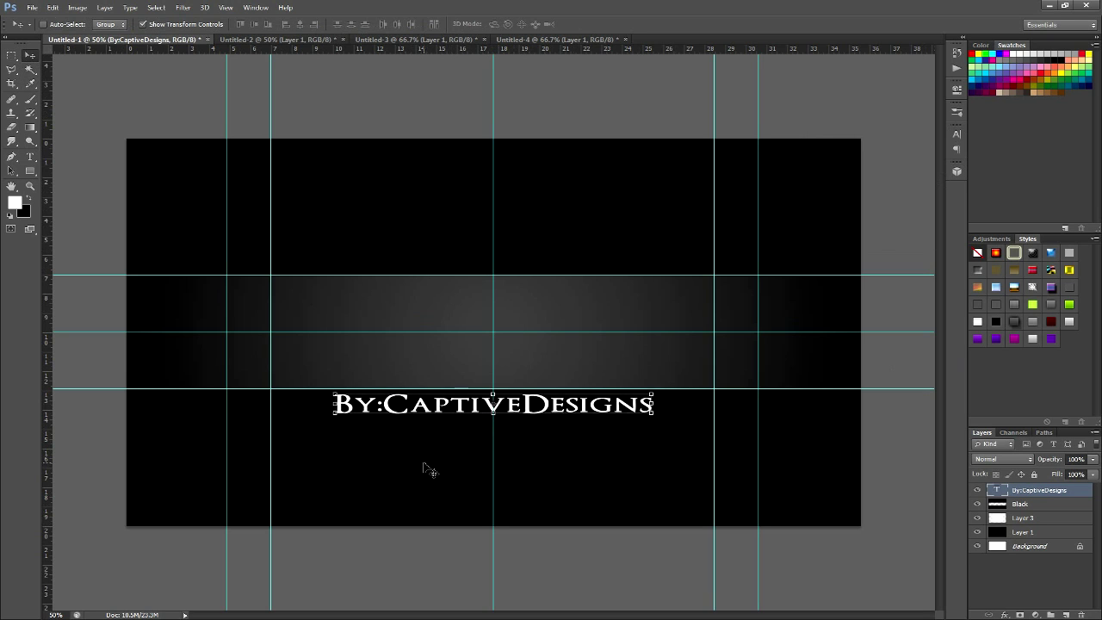
click(30, 186)
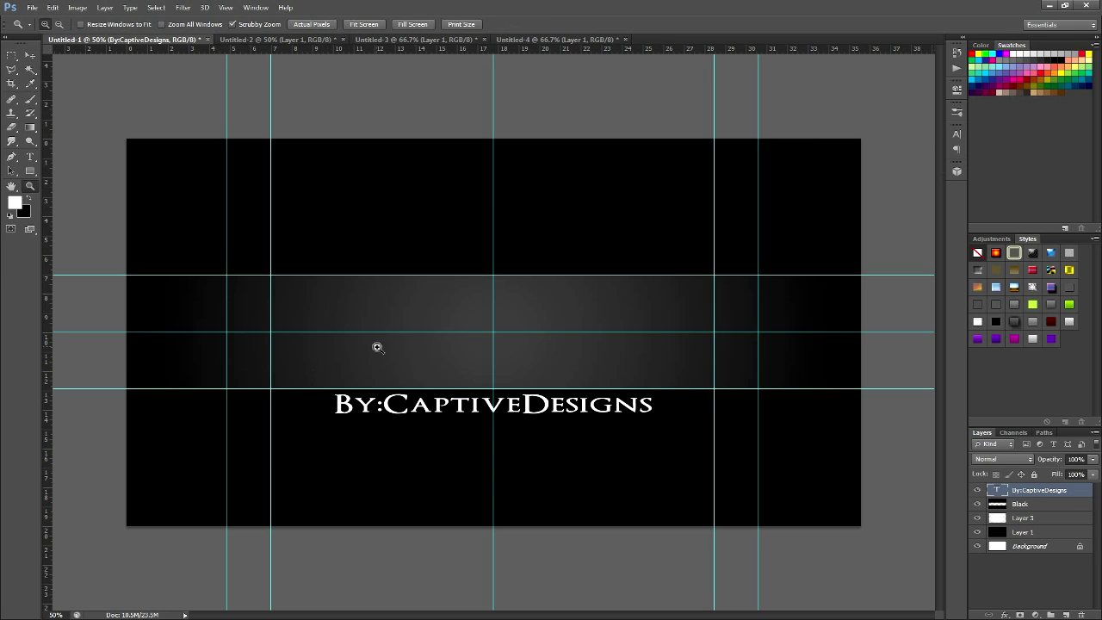